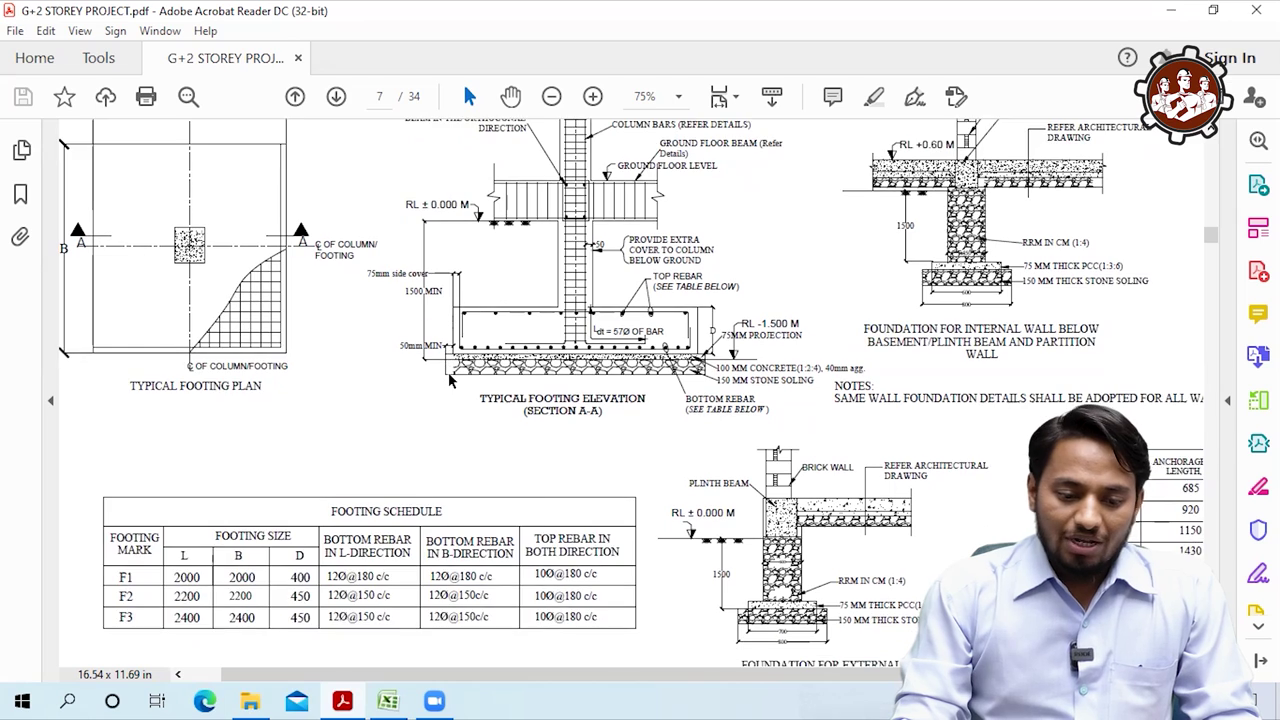
Bring the page 7 footing schedule into view at 150%, showing F1–F3 sizes 2000, 2200 and 2400
scroll(449, 381, down, 2)
scroll(449, 381, down, 2)
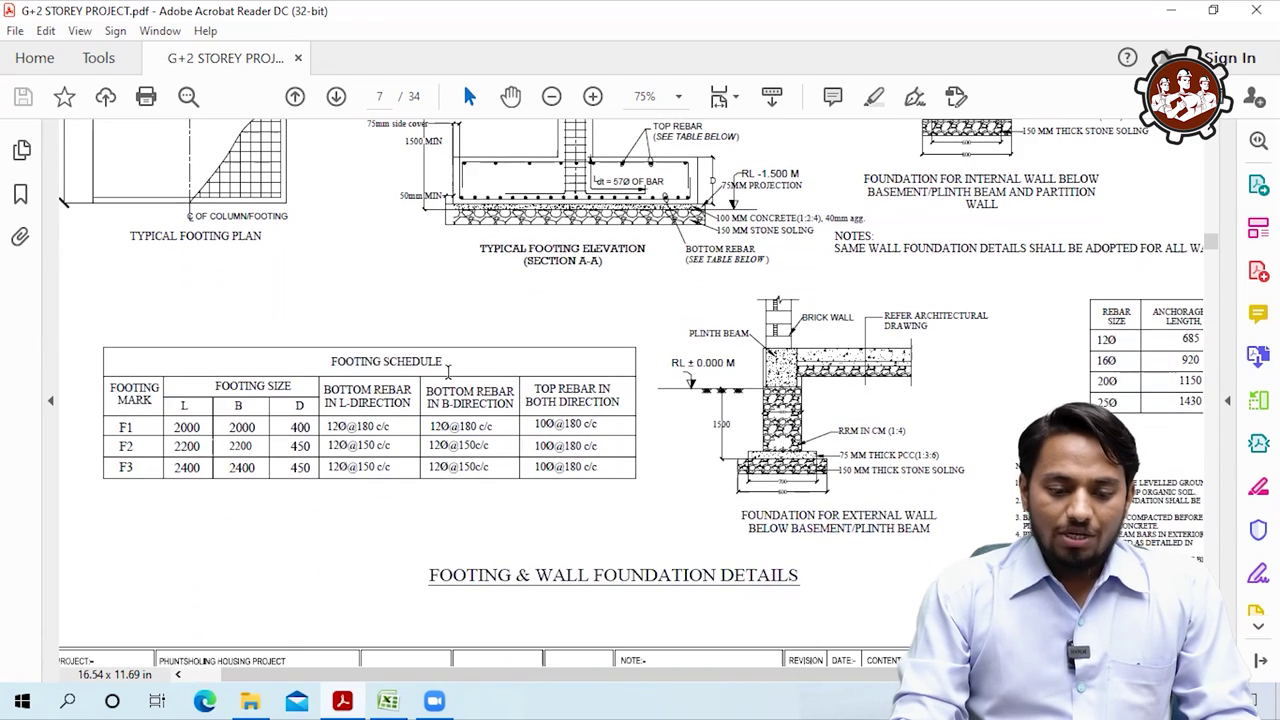
scroll(287, 365, up, 1)
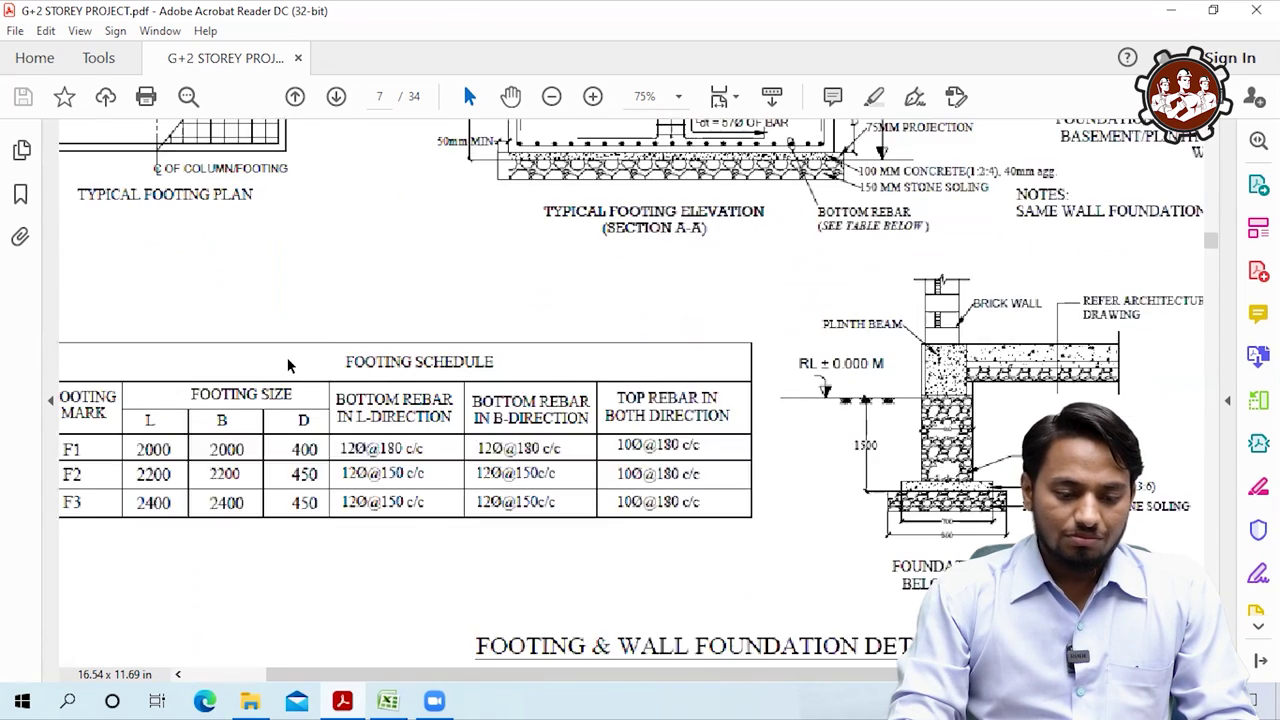
scroll(287, 363, left, 1)
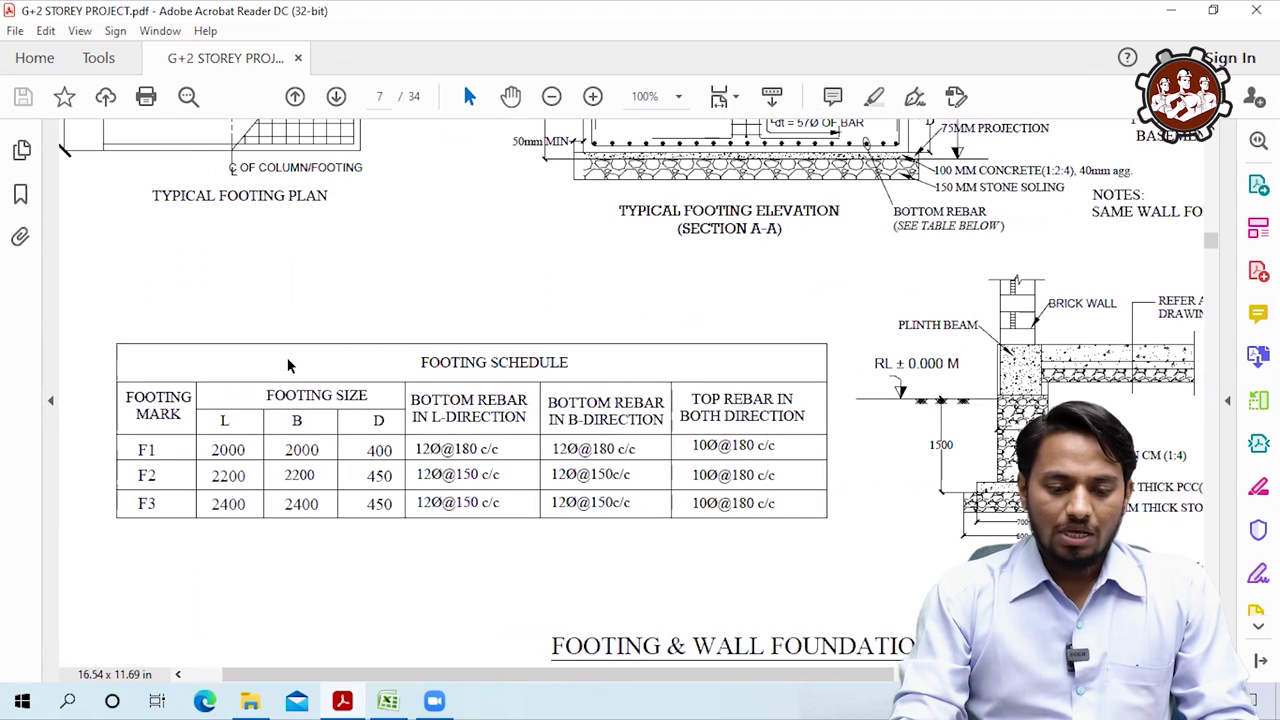
scroll(287, 365, up, 2)
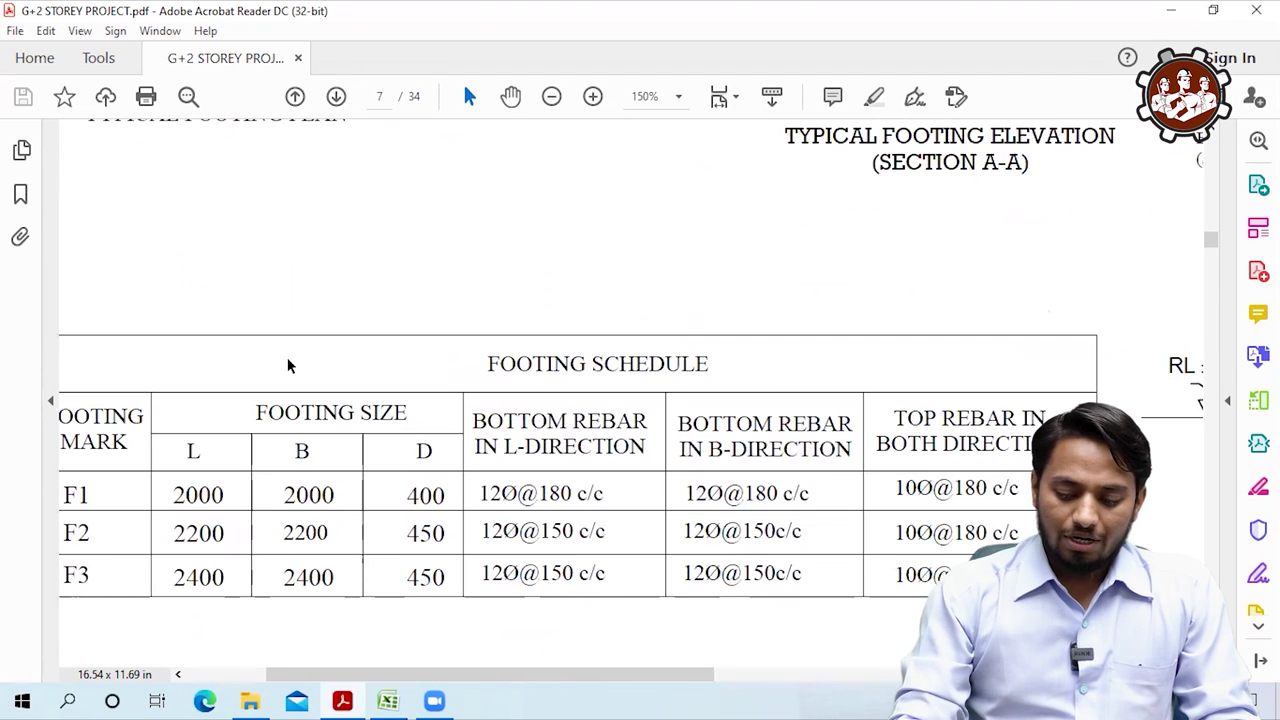
scroll(287, 365, down, 2)
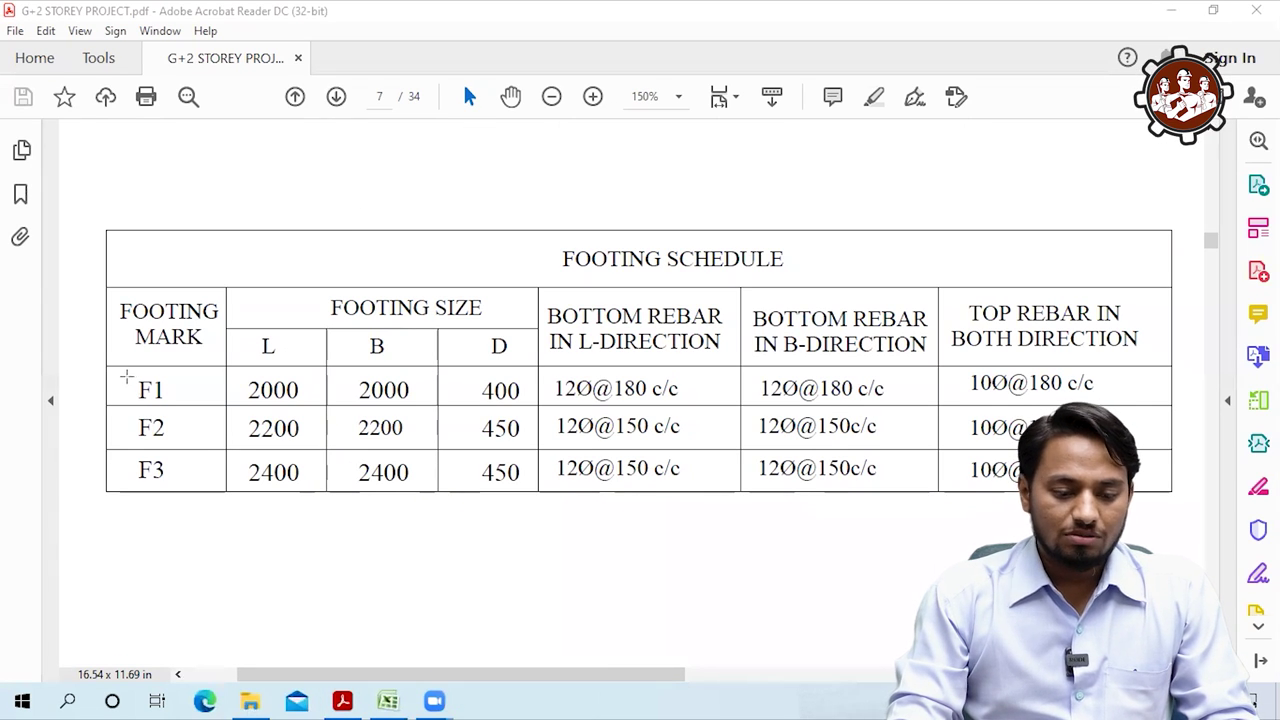
Highlight footing marks F1, F2 and F3 and their 2000–2400 L and B sizes in pink
drag(127, 377, 188, 400)
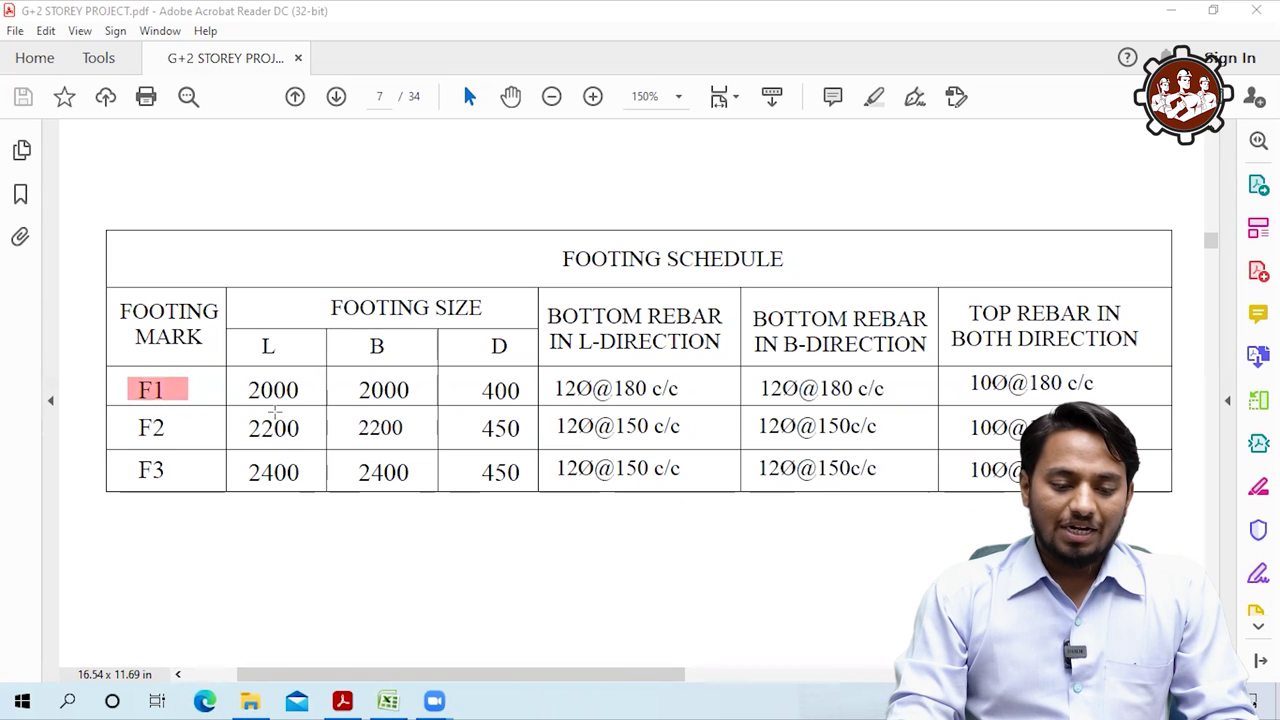
mouse_move(238, 377)
mouse_down()
mouse_move(302, 402)
mouse_move(425, 402)
mouse_up()
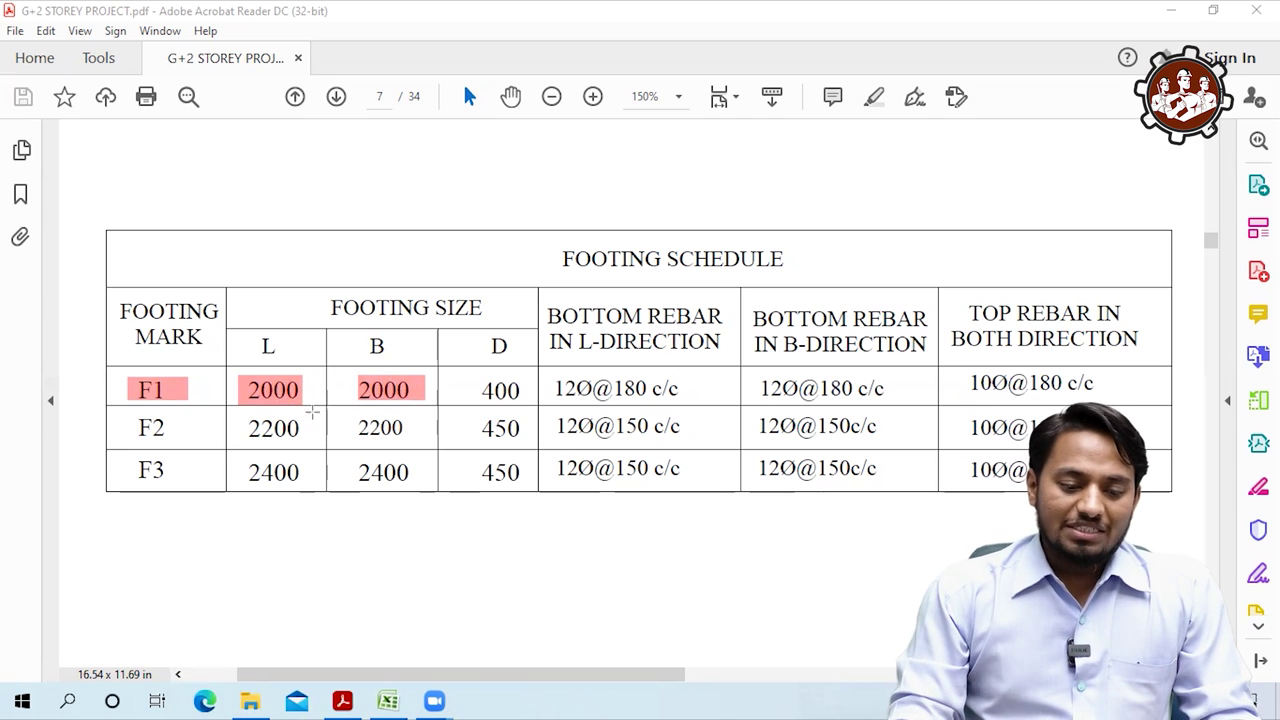
mouse_move(123, 418)
mouse_down()
mouse_move(190, 442)
mouse_move(415, 439)
mouse_up()
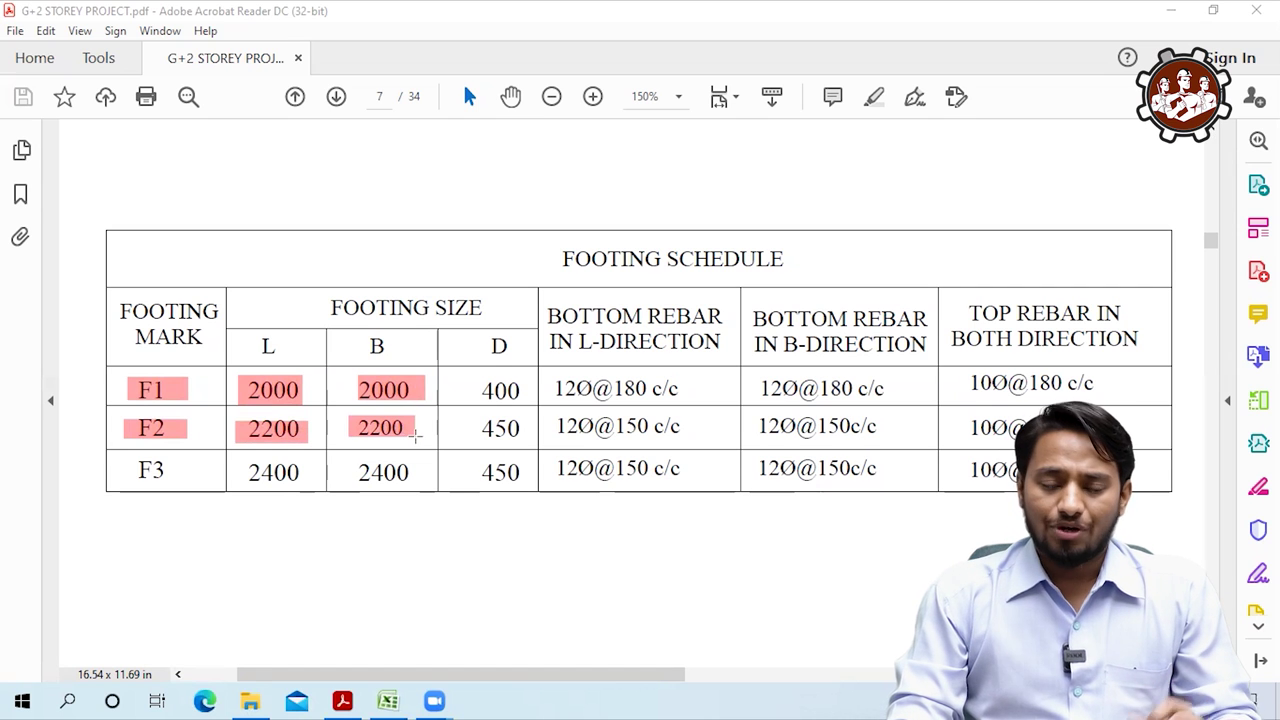
drag(124, 456, 183, 478)
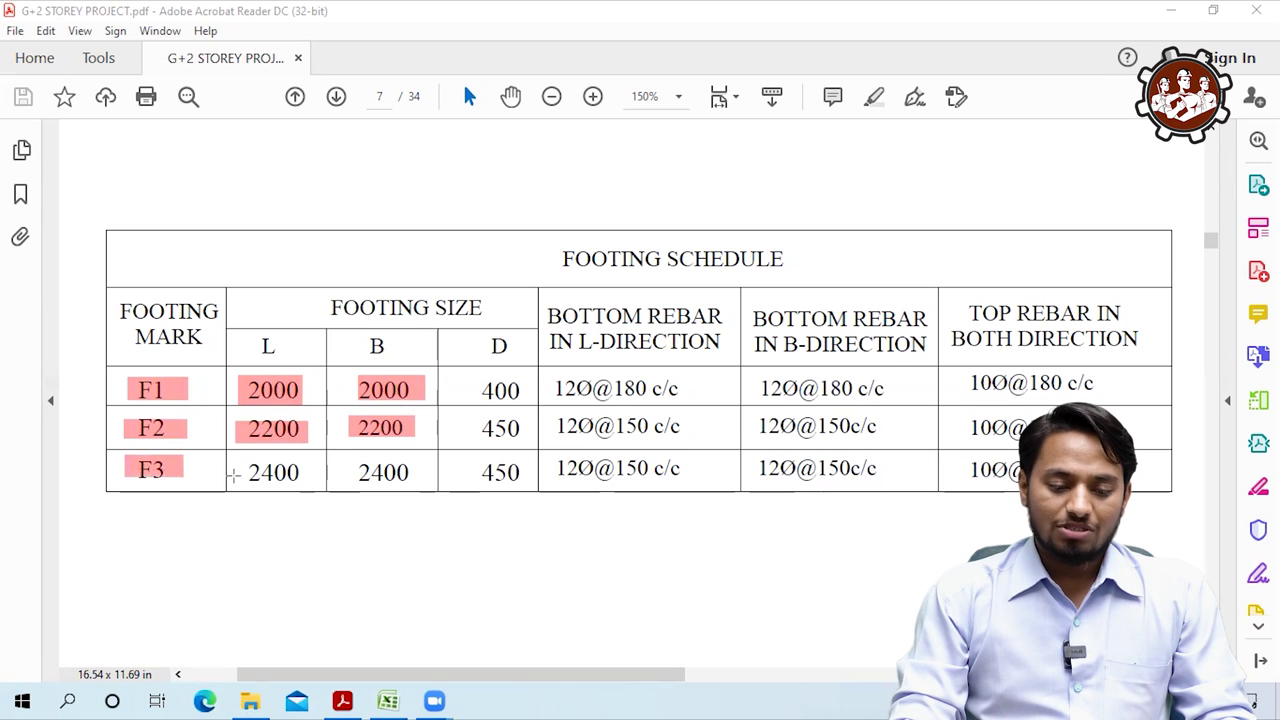
mouse_move(234, 459)
mouse_down()
mouse_move(314, 487)
mouse_move(423, 482)
mouse_up()
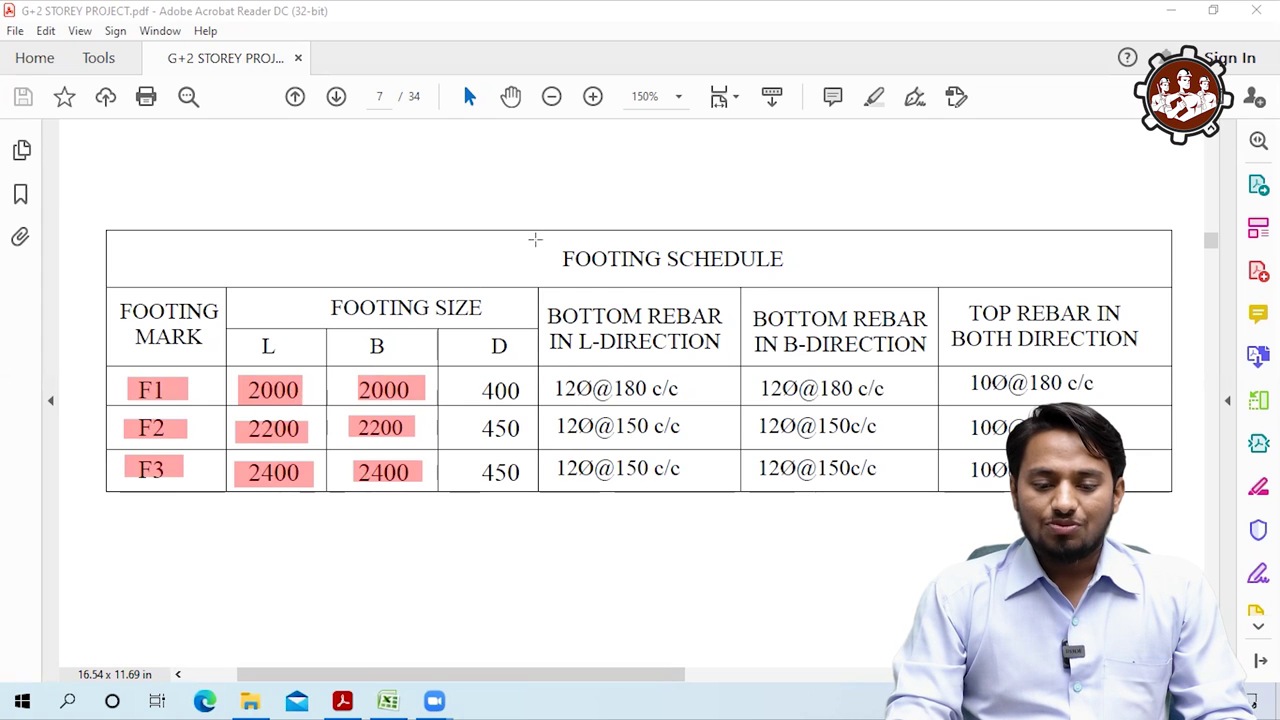
drag(535, 240, 803, 281)
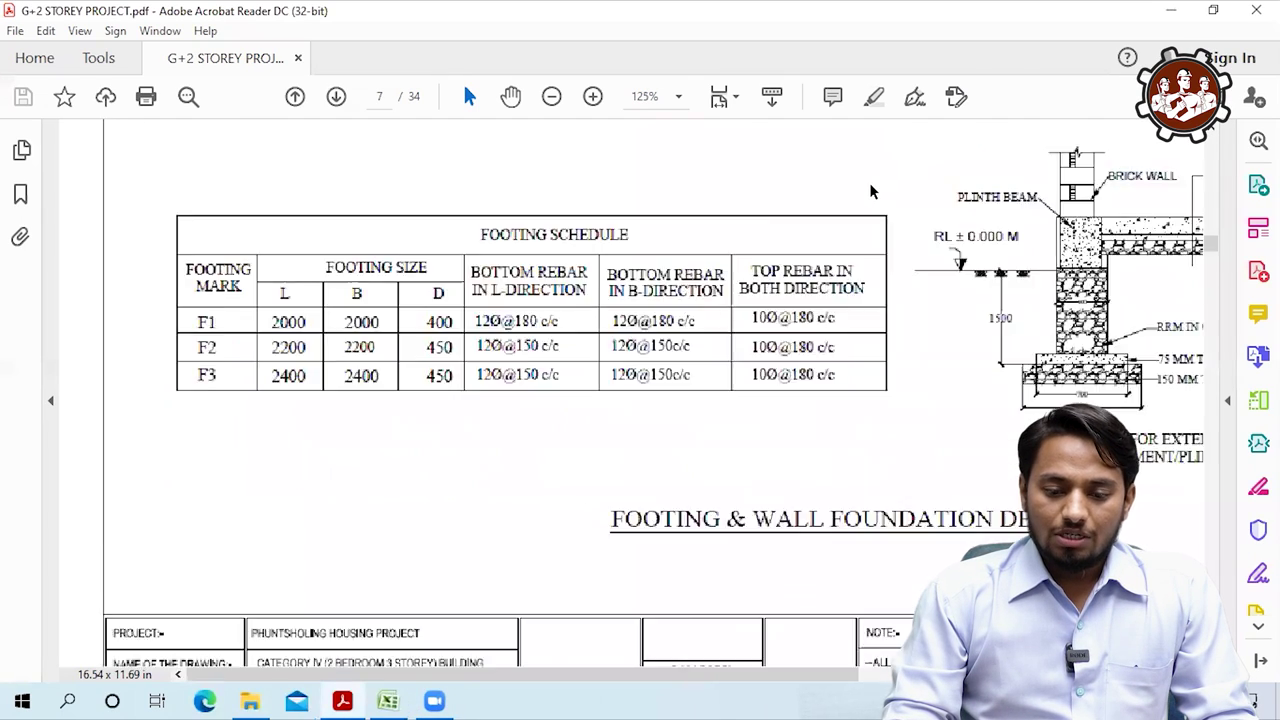
Fit the page and move to page 5, the footing layout plan, at 67.1% zoom
key(ctrl+0)
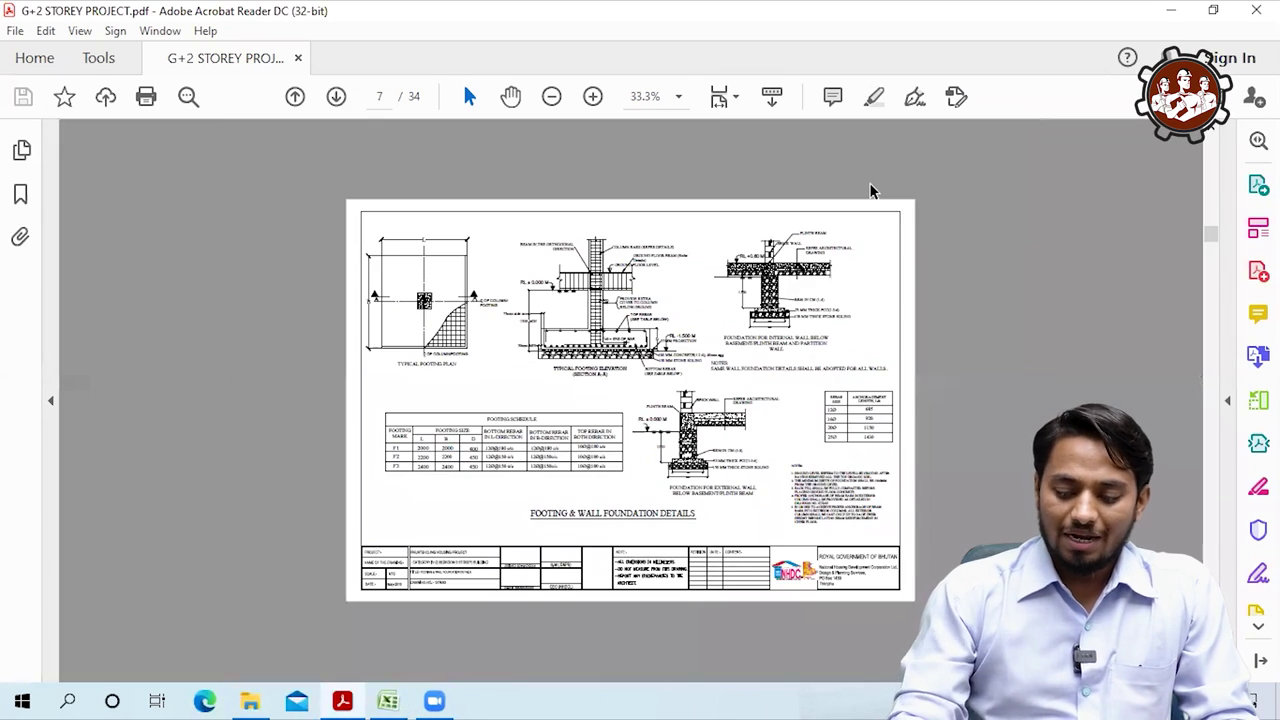
key(Left)
key(Left)
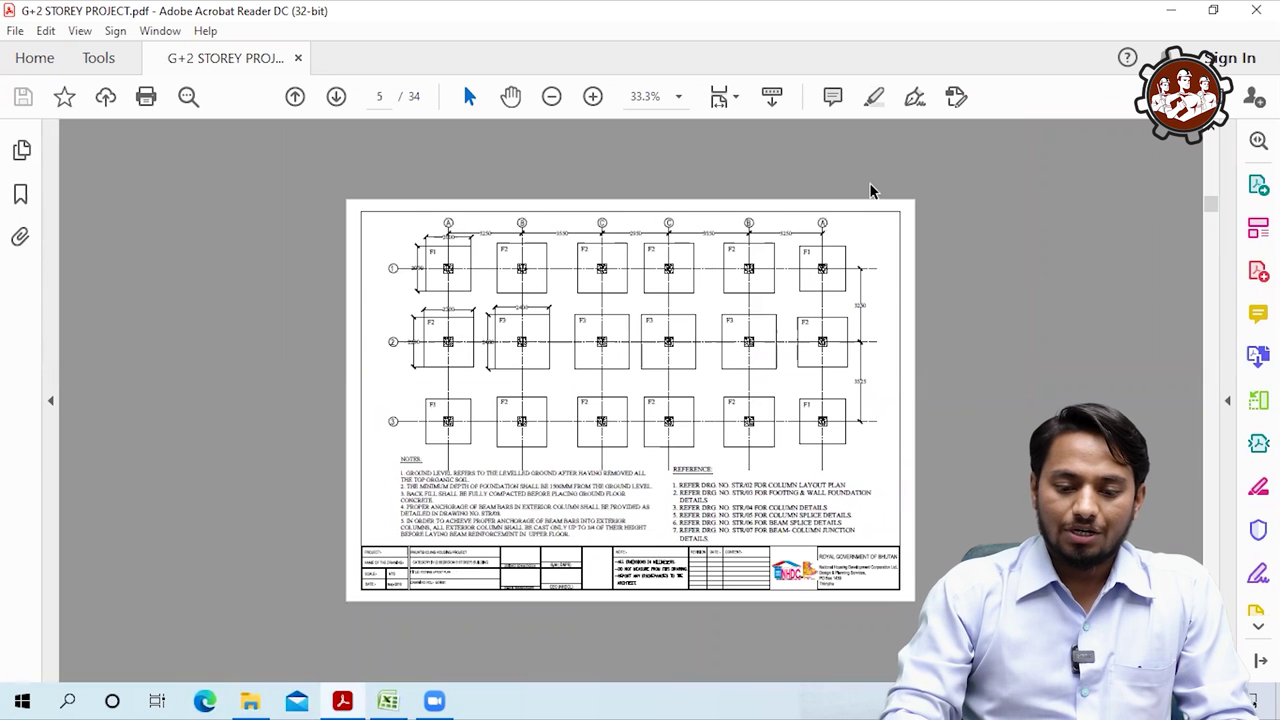
ctrl+scroll(697, 249, up, 1)
ctrl+scroll(697, 249, up, 1)
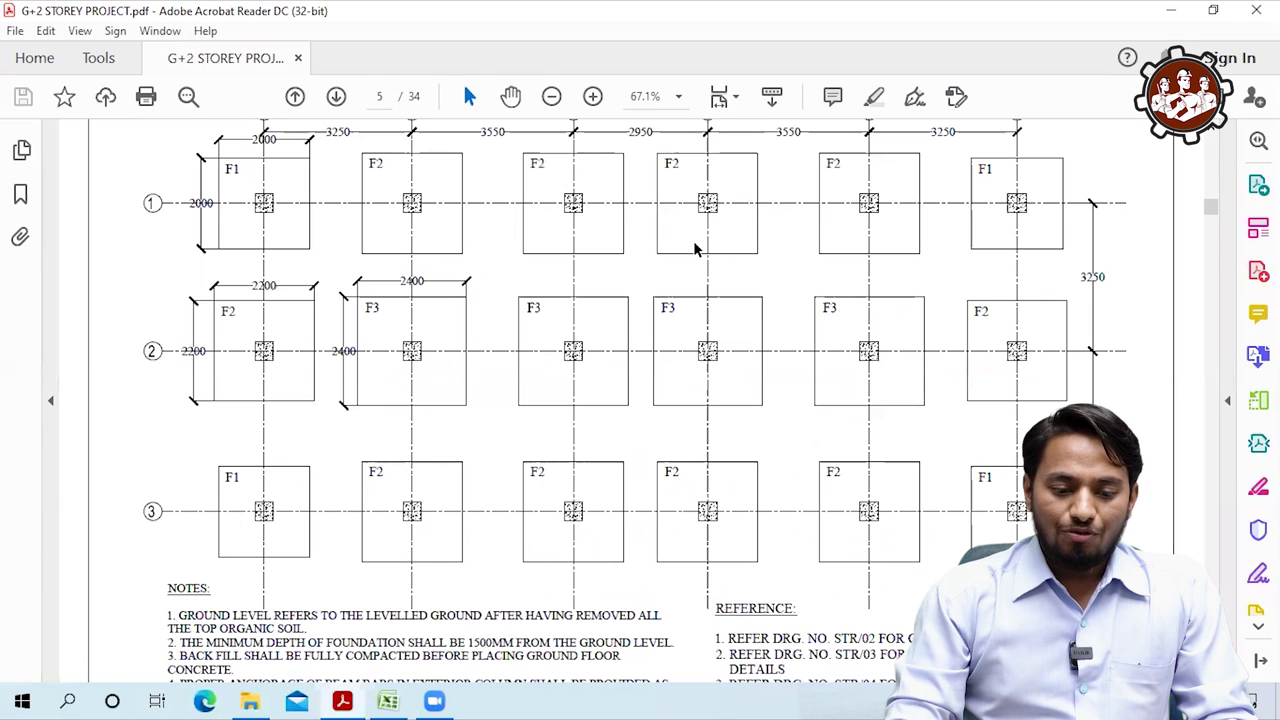
scroll(697, 249, up, 1)
scroll(695, 245, up, 1)
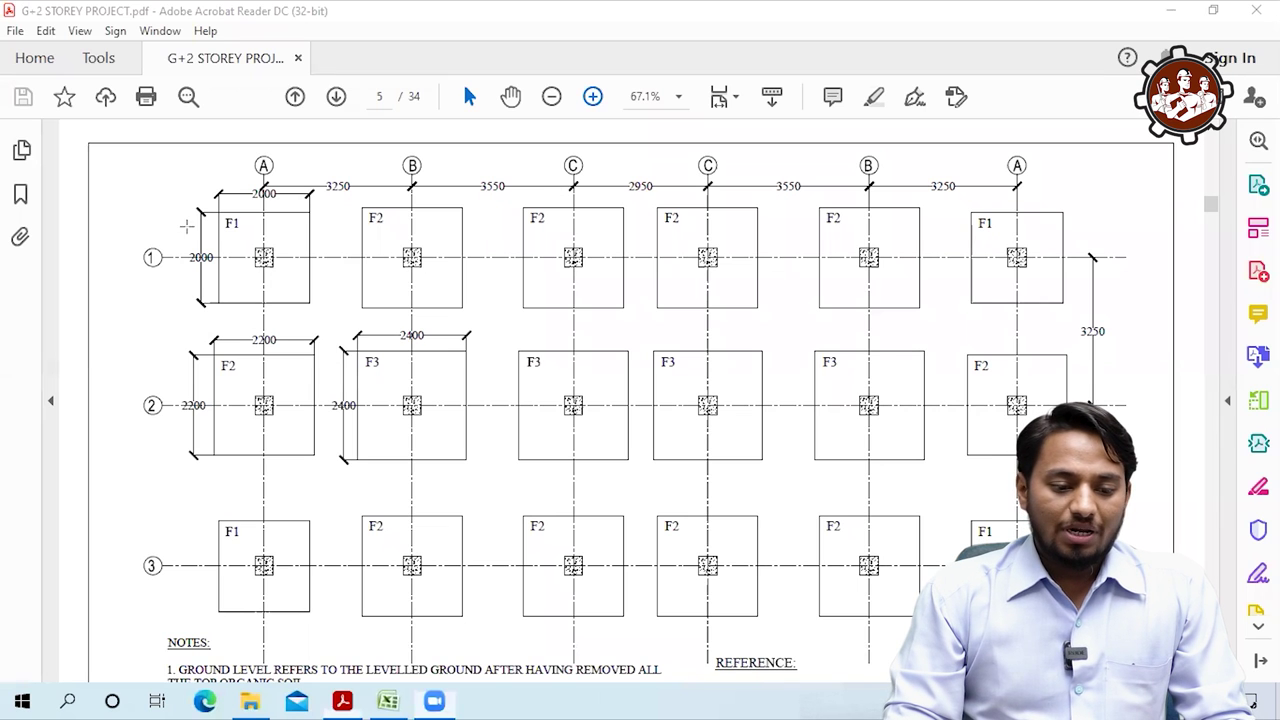
Mark grid lines 1 and 2 in red and highlight the two top-row F1 footings
drag(129, 240, 180, 280)
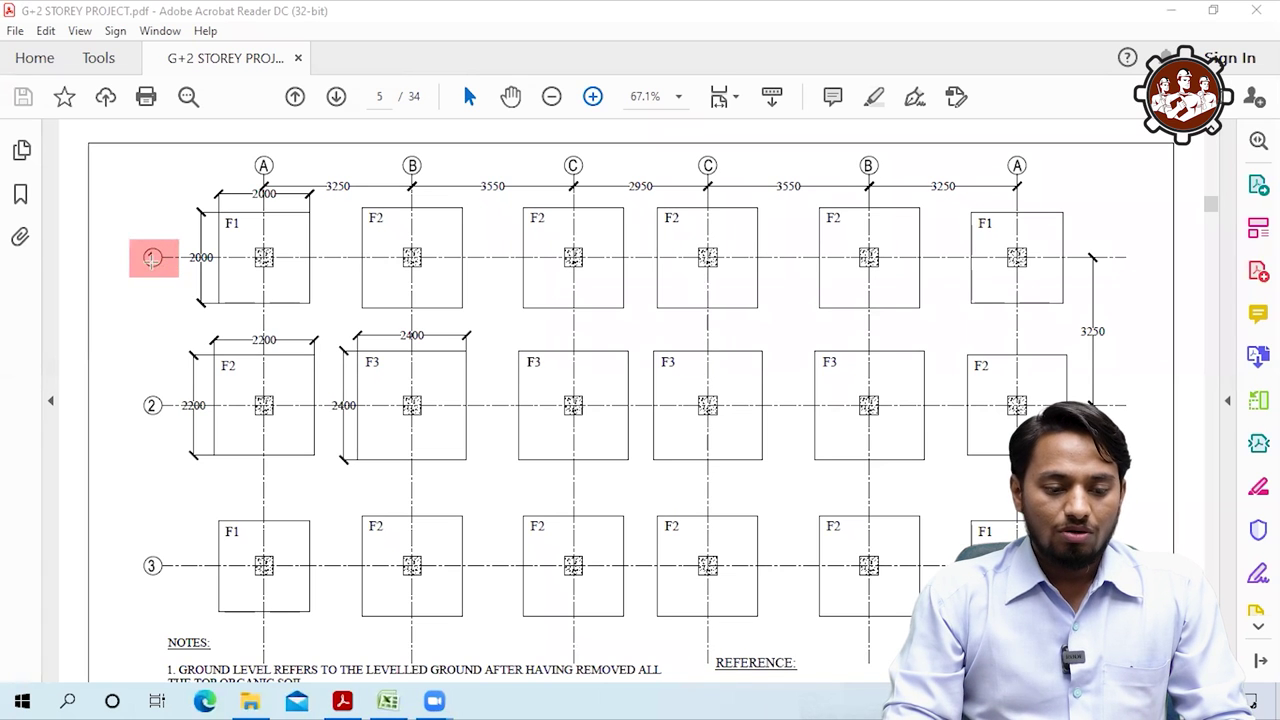
drag(150, 257, 1166, 256)
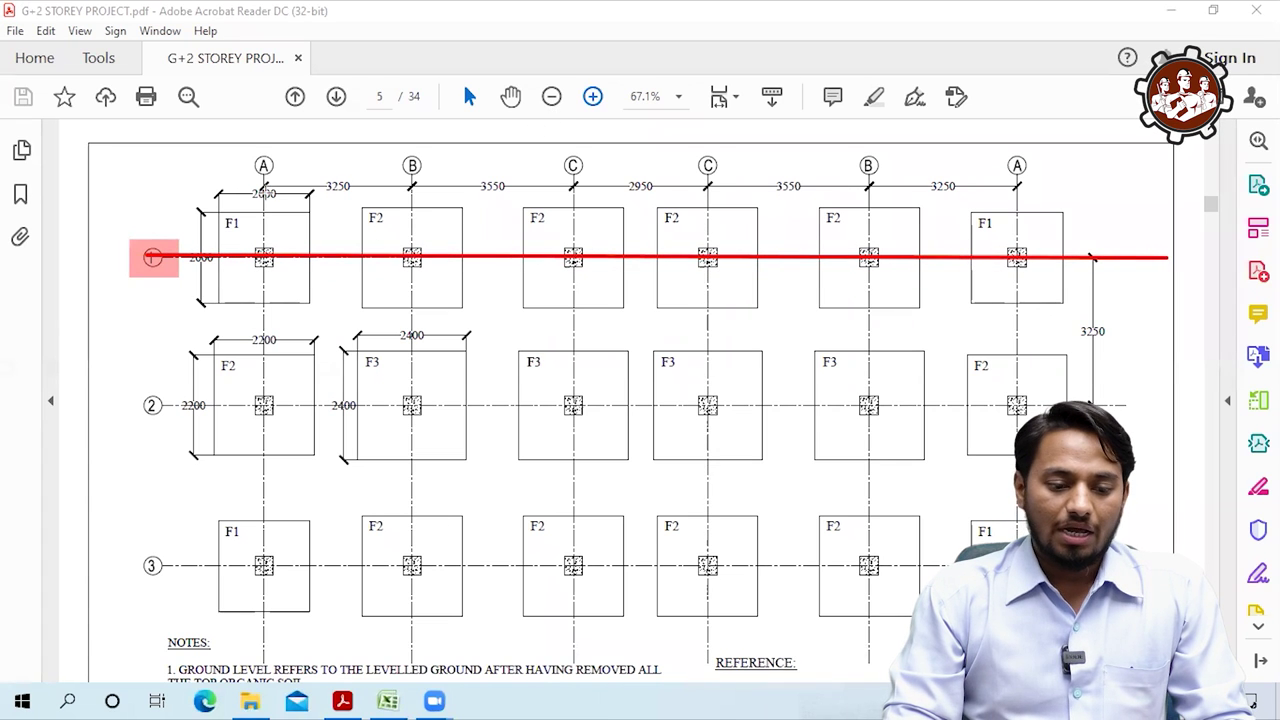
drag(218, 212, 309, 303)
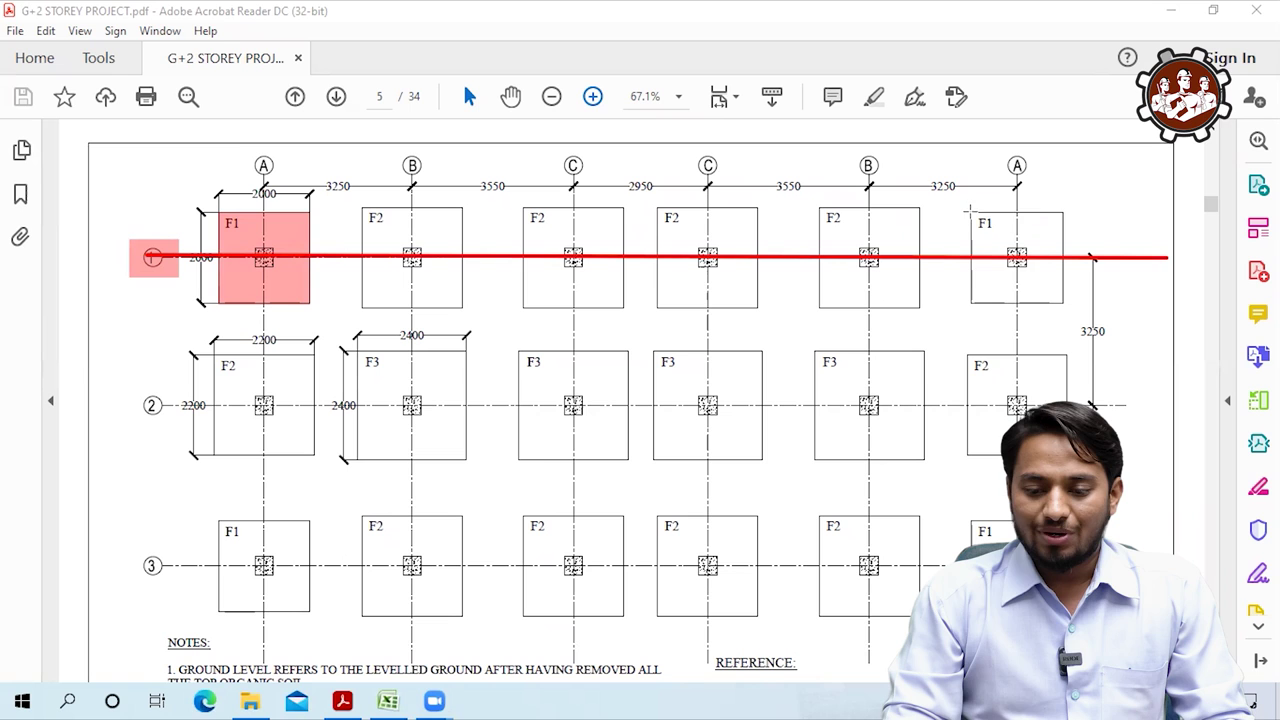
drag(969, 211, 1068, 303)
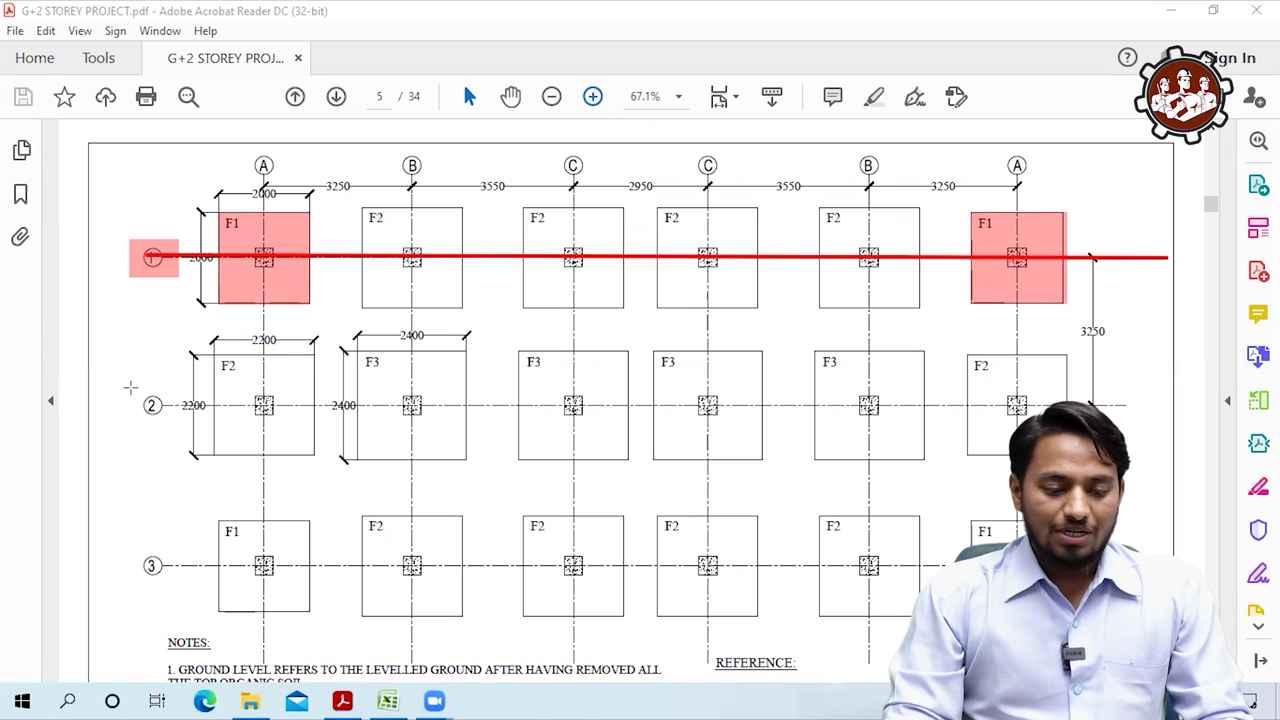
drag(128, 387, 173, 428)
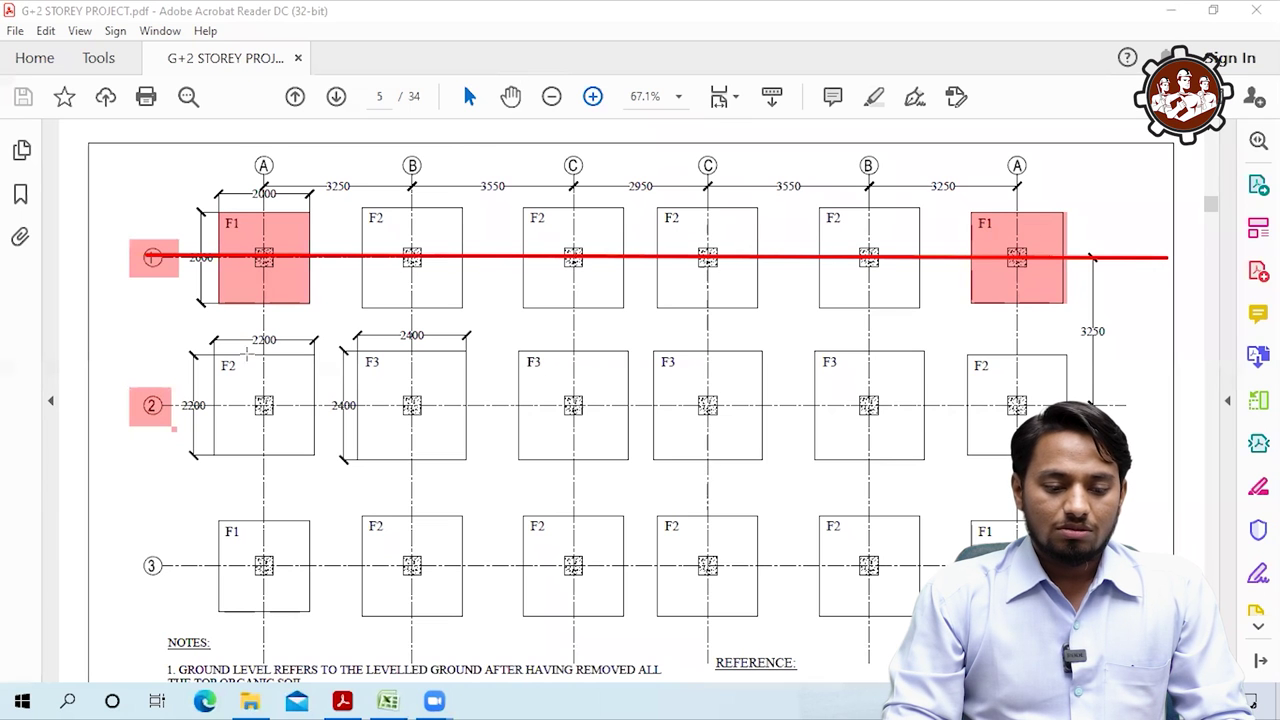
drag(147, 404, 1170, 408)
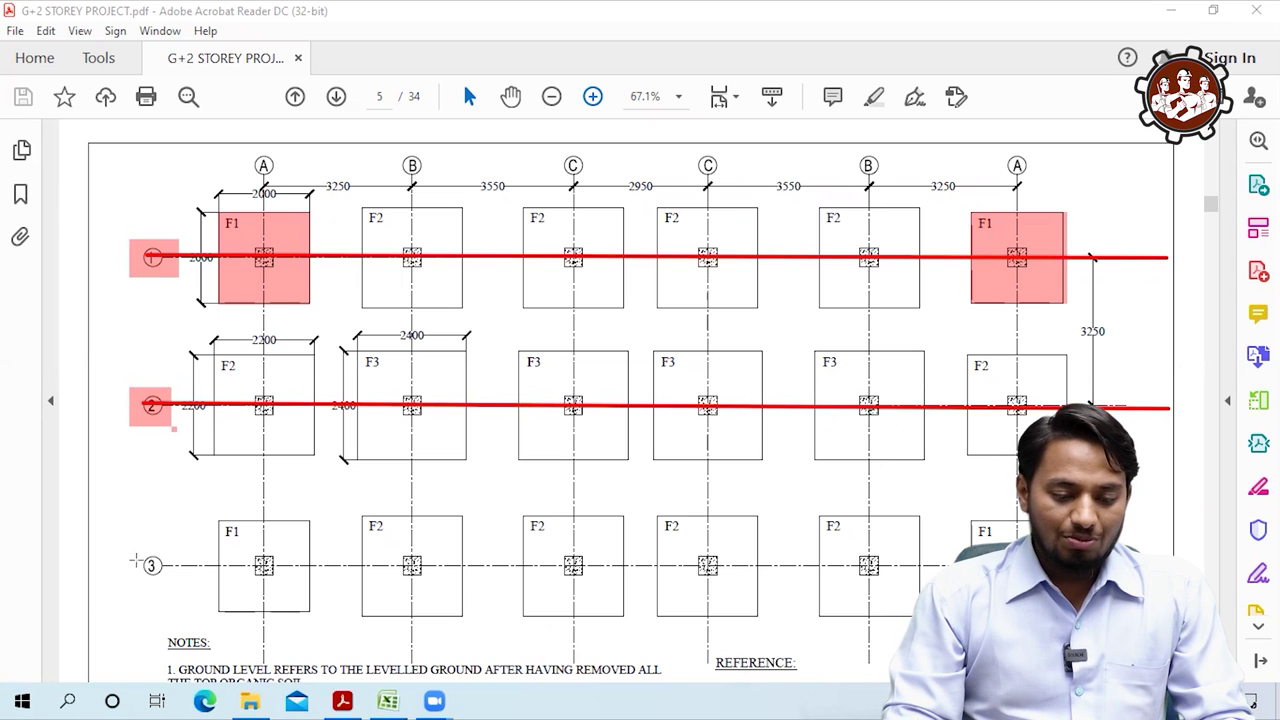
Redraw grid line 3 straight in red and highlight the two row-3 F1 footings
drag(131, 553, 193, 582)
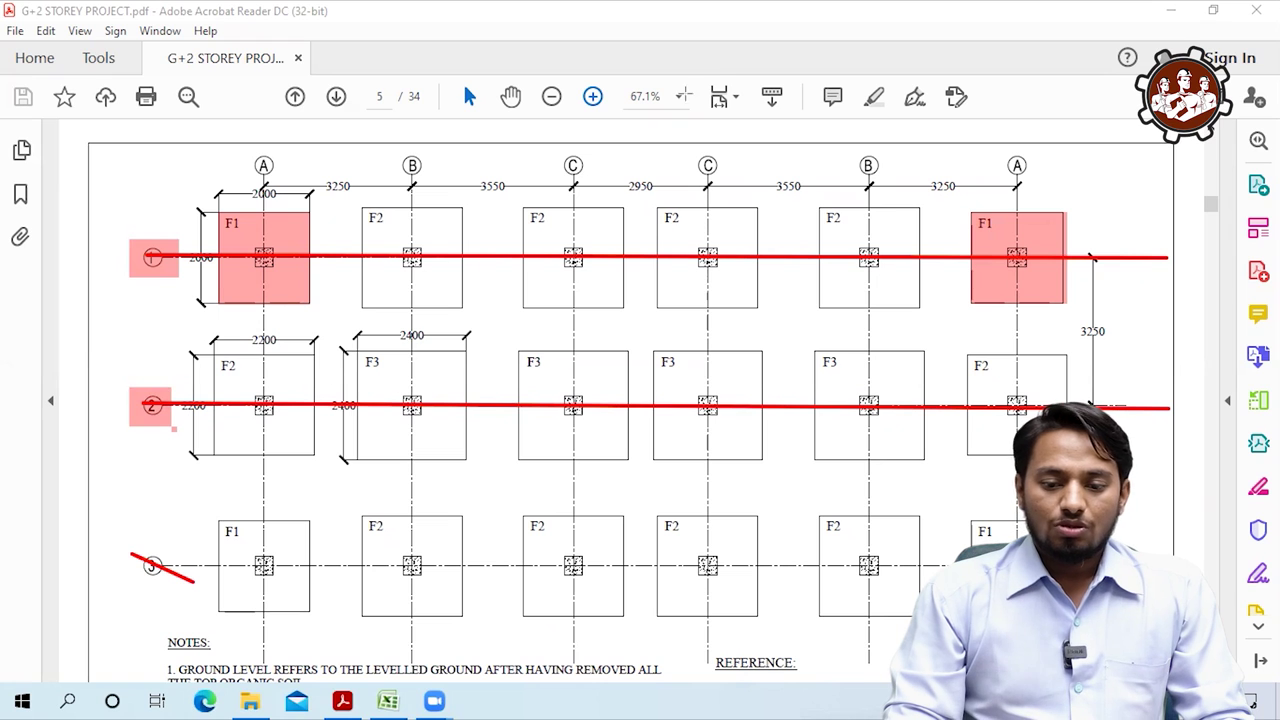
key(ctrl+z)
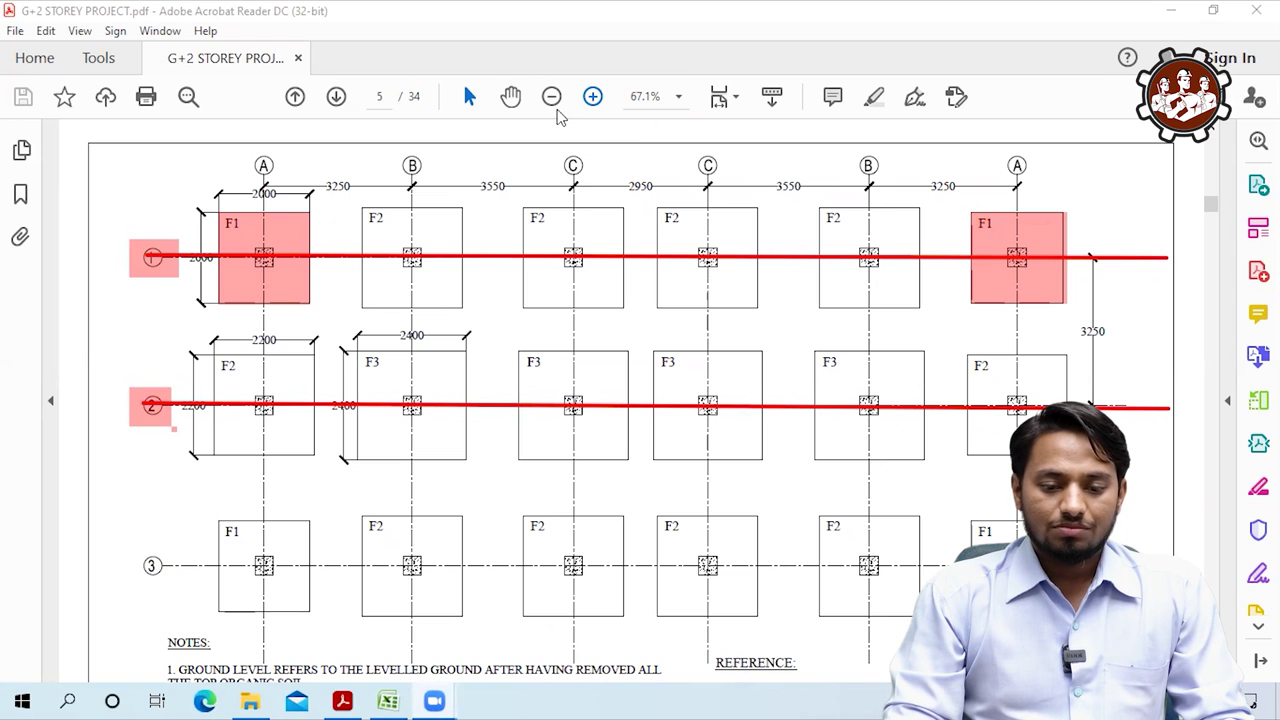
drag(133, 552, 175, 590)
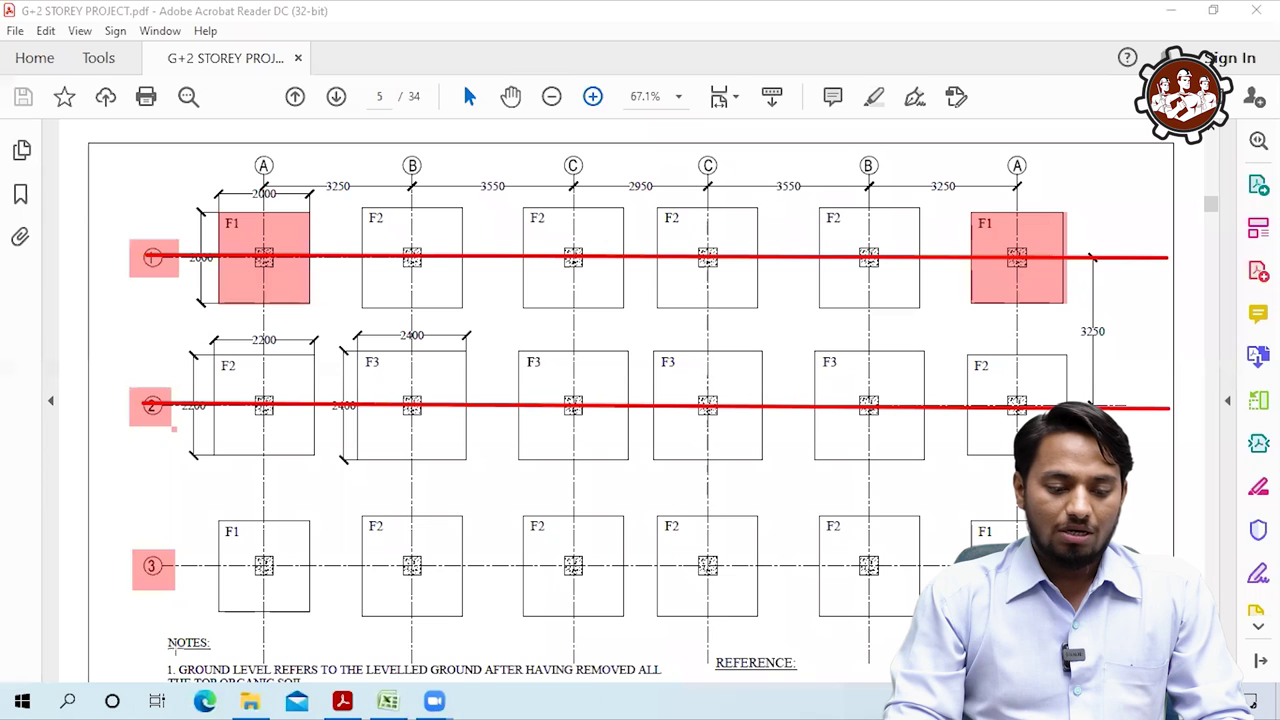
drag(120, 563, 1168, 563)
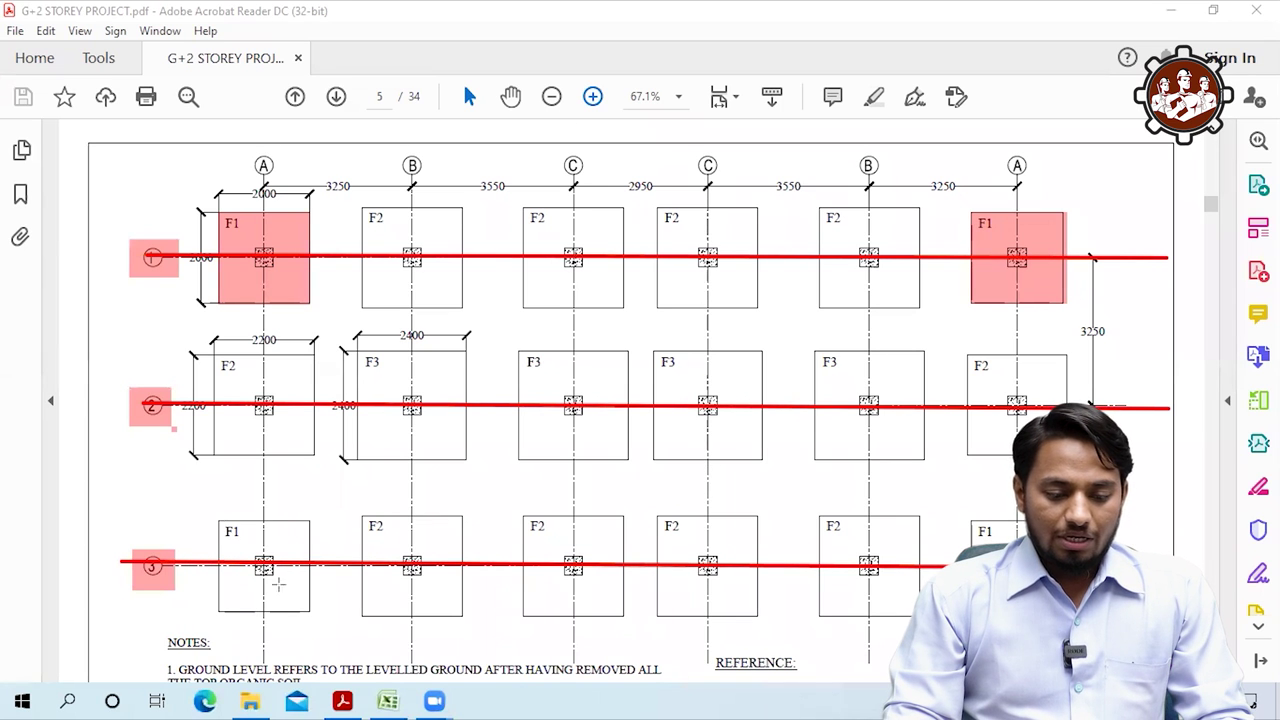
drag(218, 521, 310, 612)
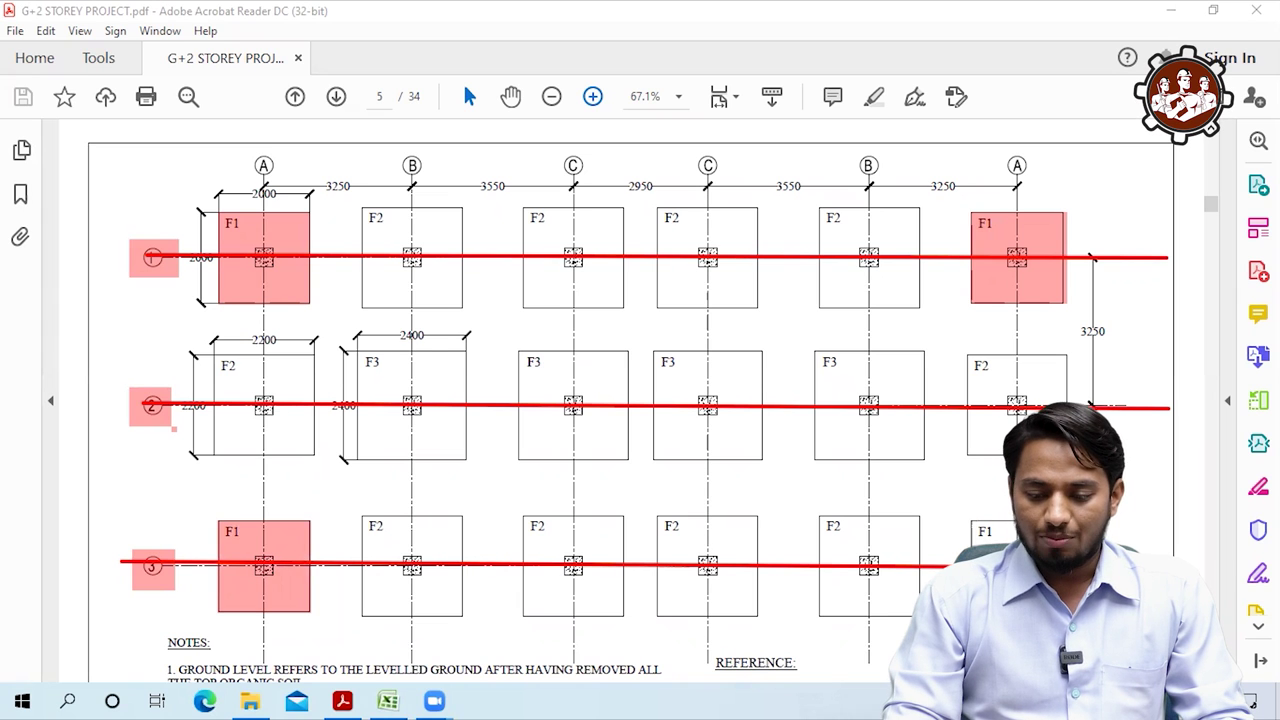
drag(971, 521, 1066, 612)
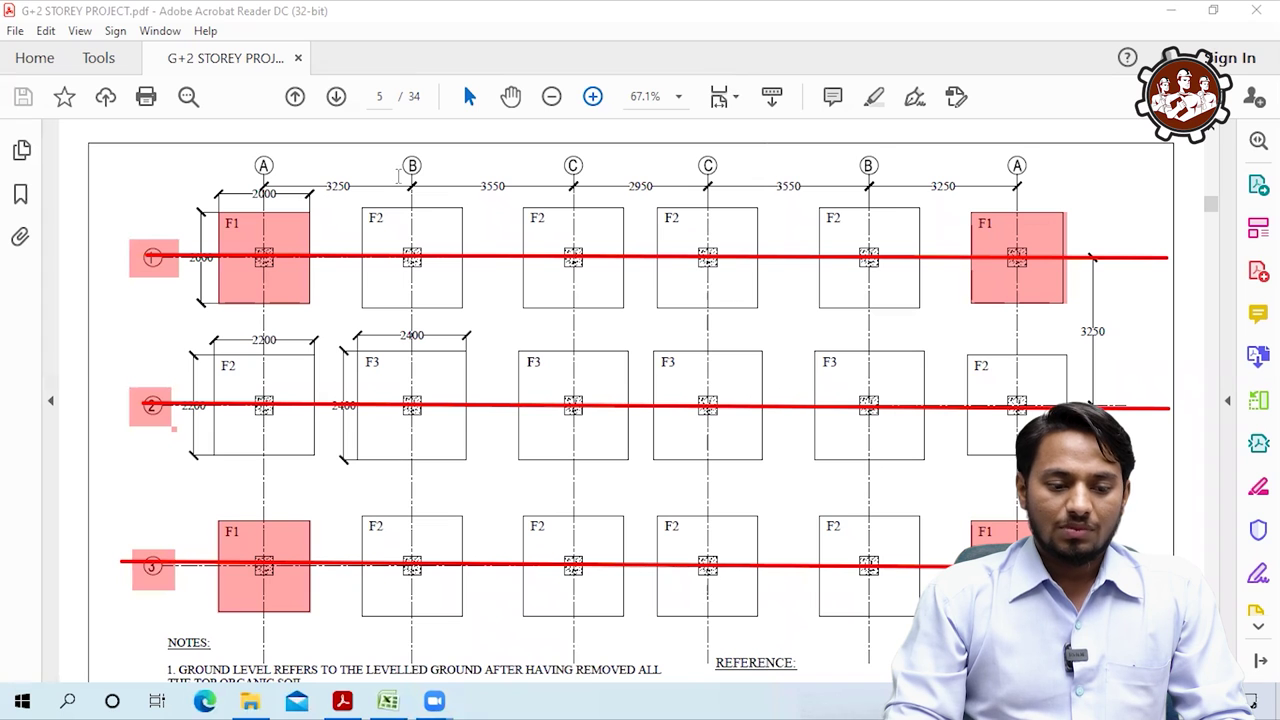
click(184, 146)
text(F)
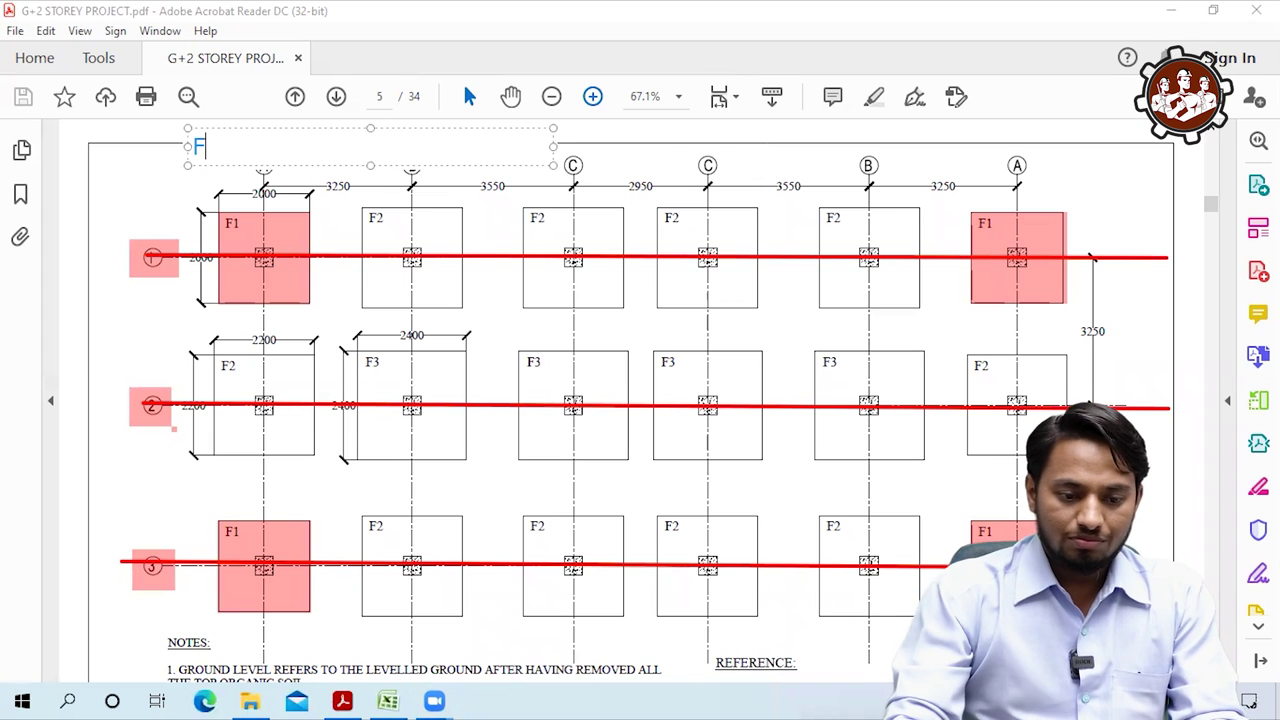
text(1 = )
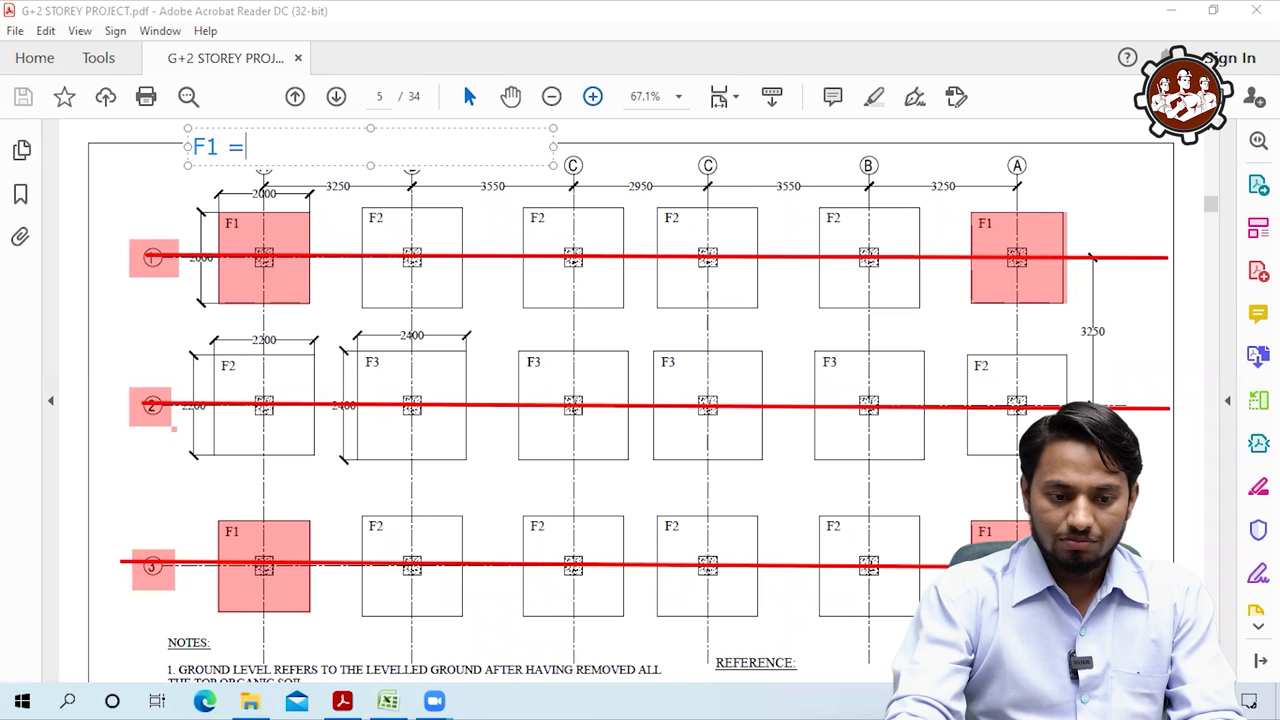
text(4)
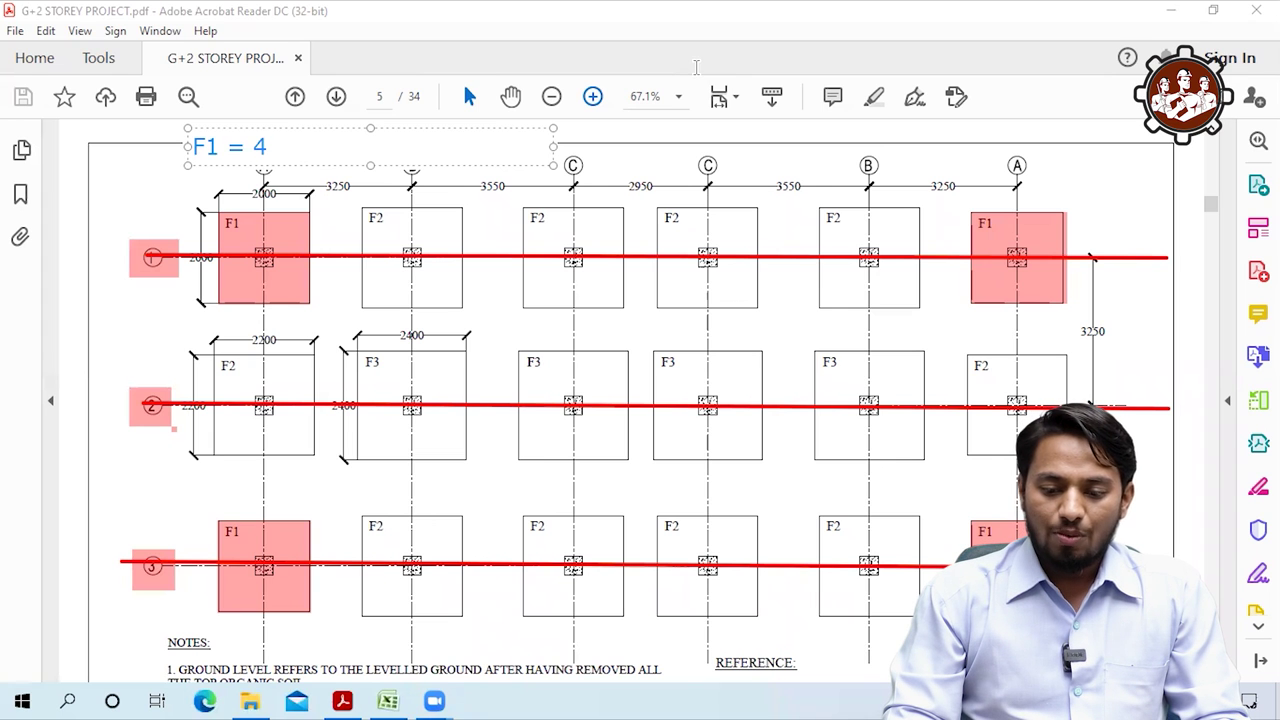
key(ctrl+shift+period)
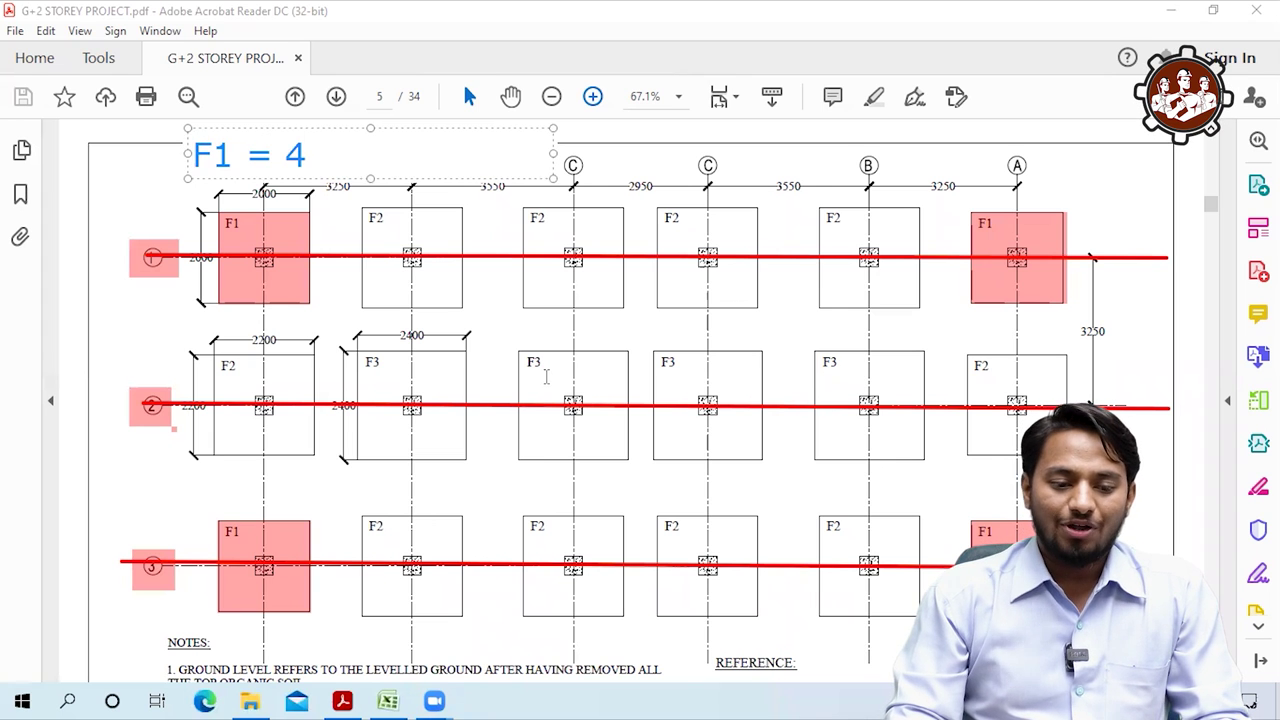
click(546, 376)
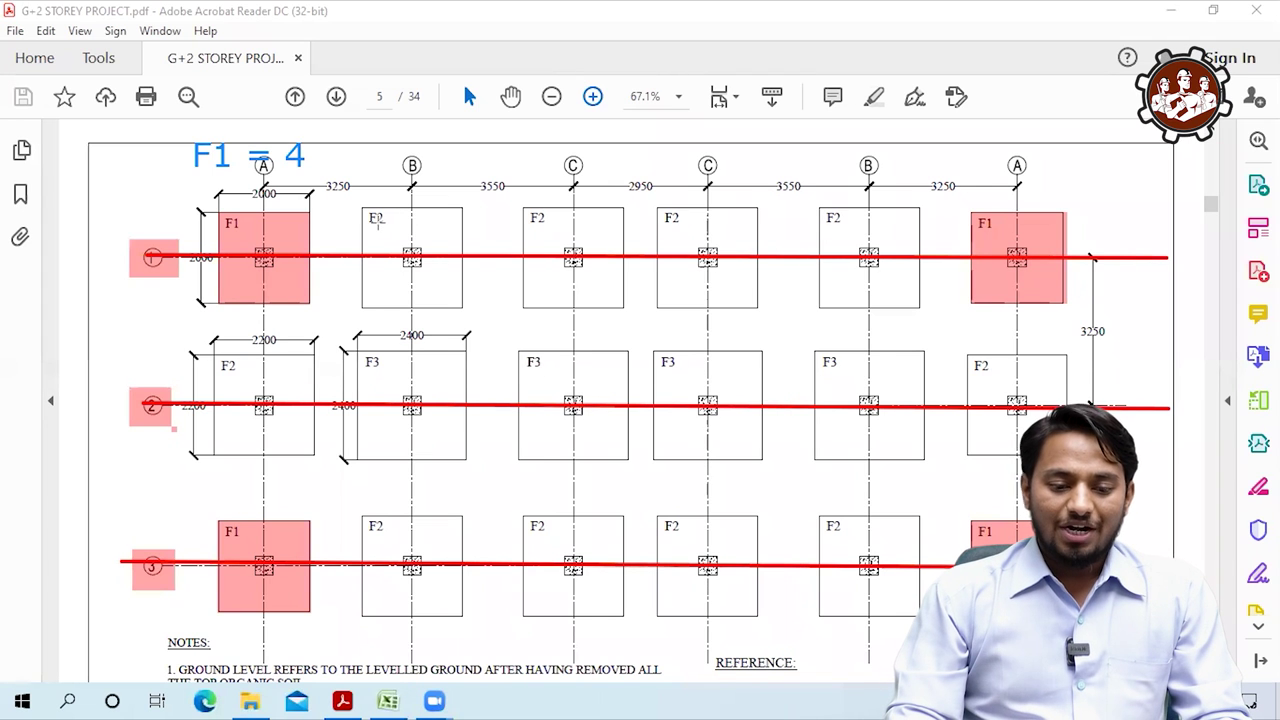
Shade the four top-row F2 footings blue, replacing the stray pink rectangle
drag(362, 208, 440, 300)
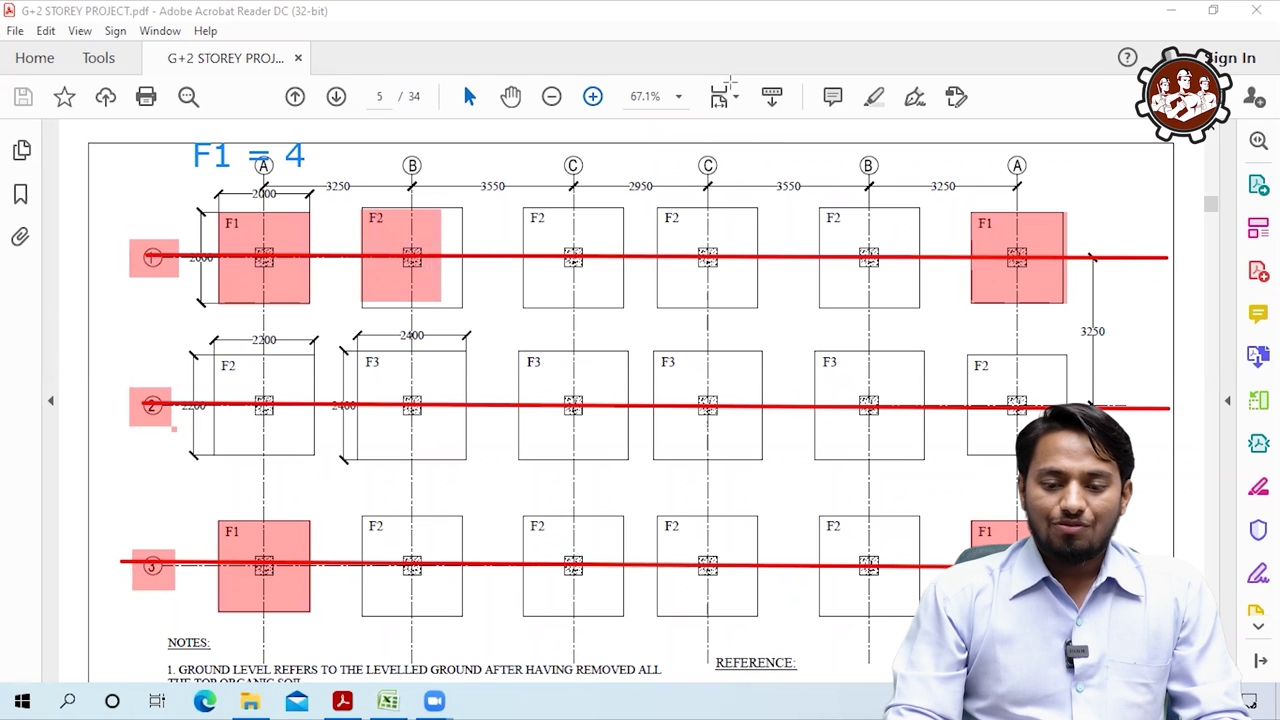
key(ctrl+z)
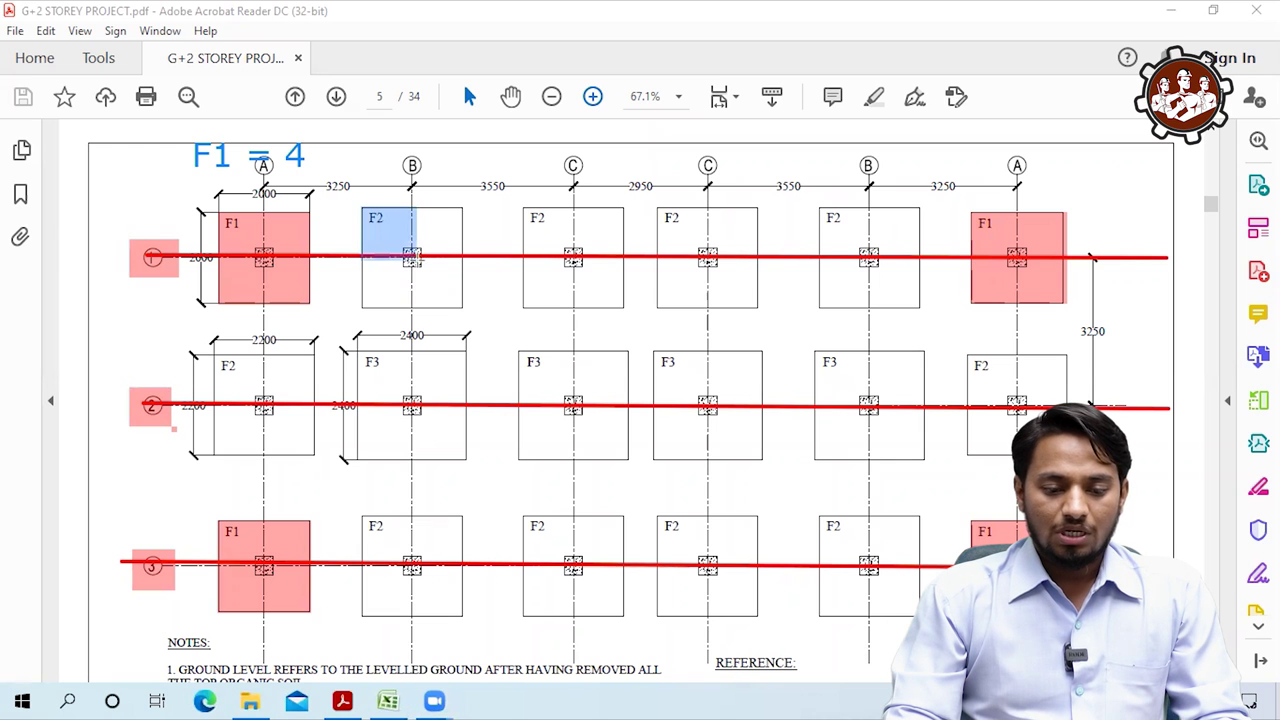
drag(362, 207, 462, 305)
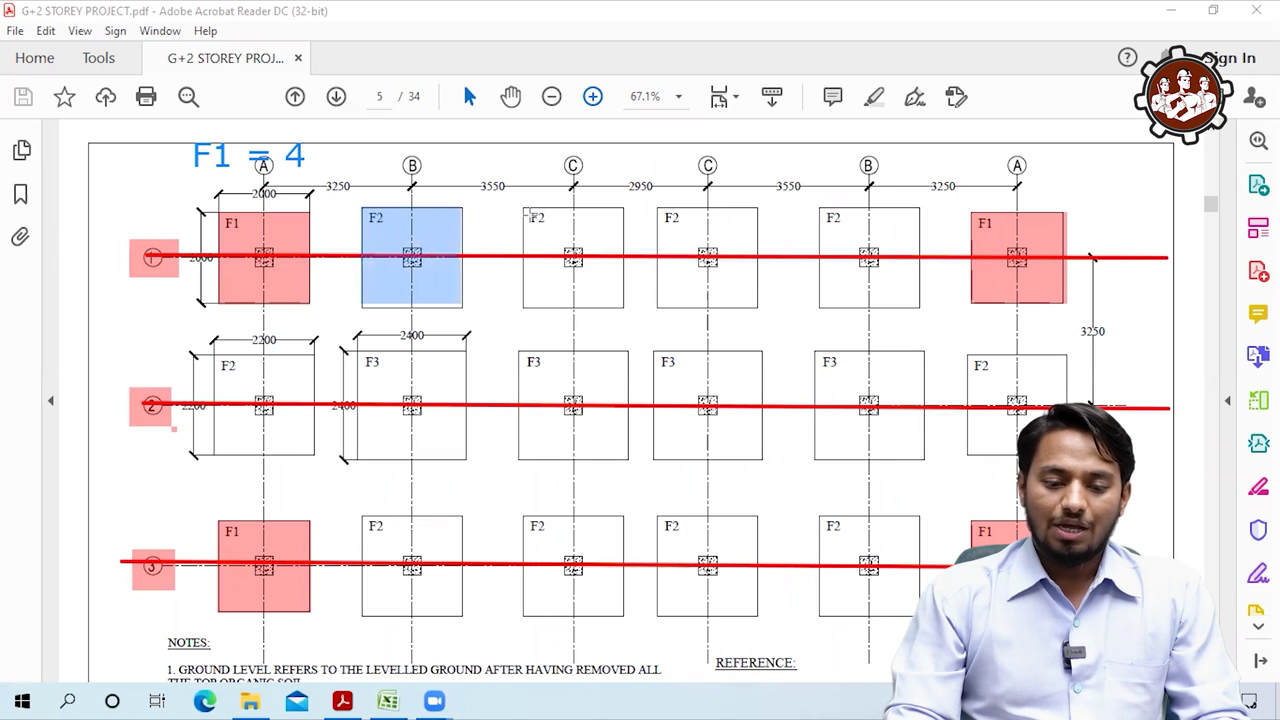
drag(523, 208, 623, 308)
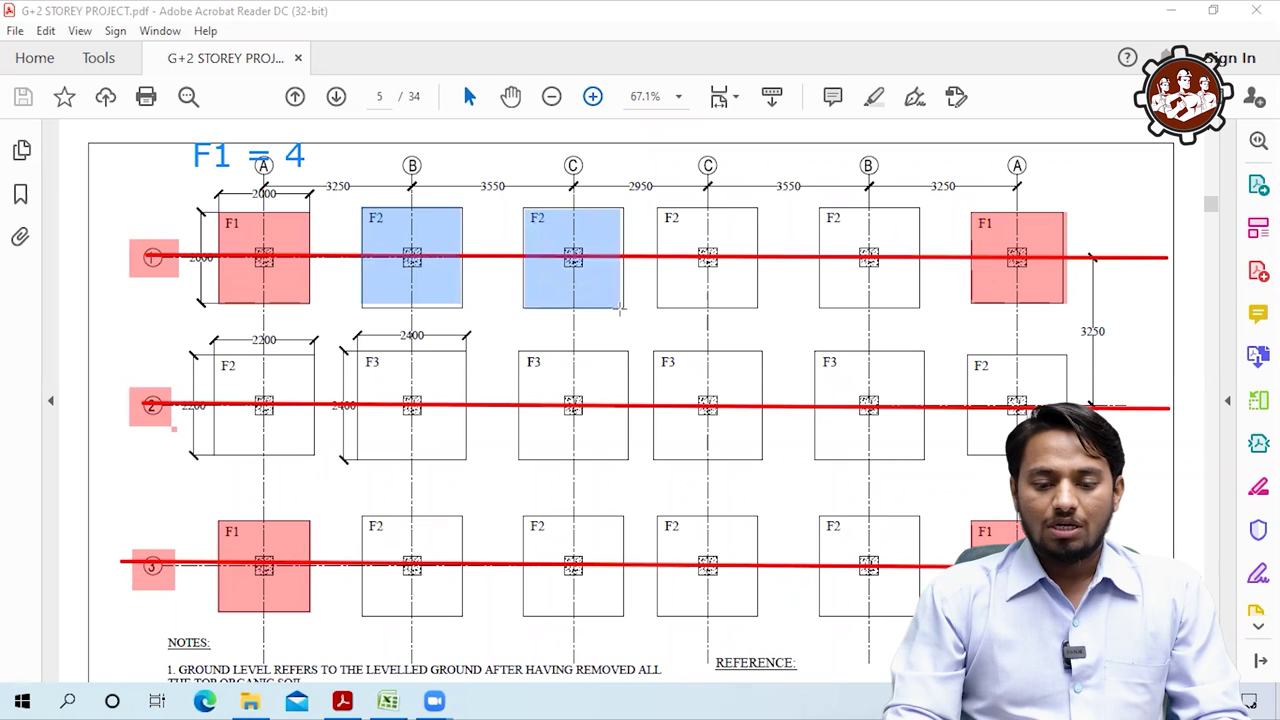
drag(657, 208, 757, 307)
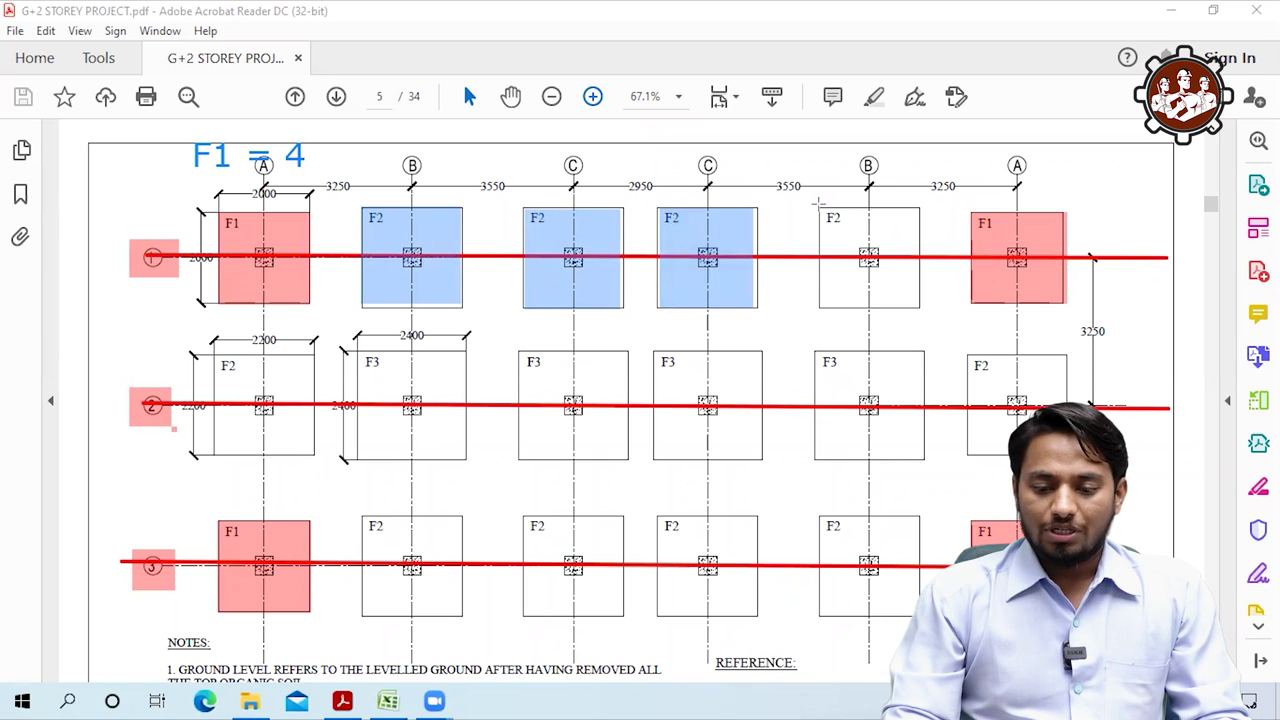
drag(818, 205, 920, 308)
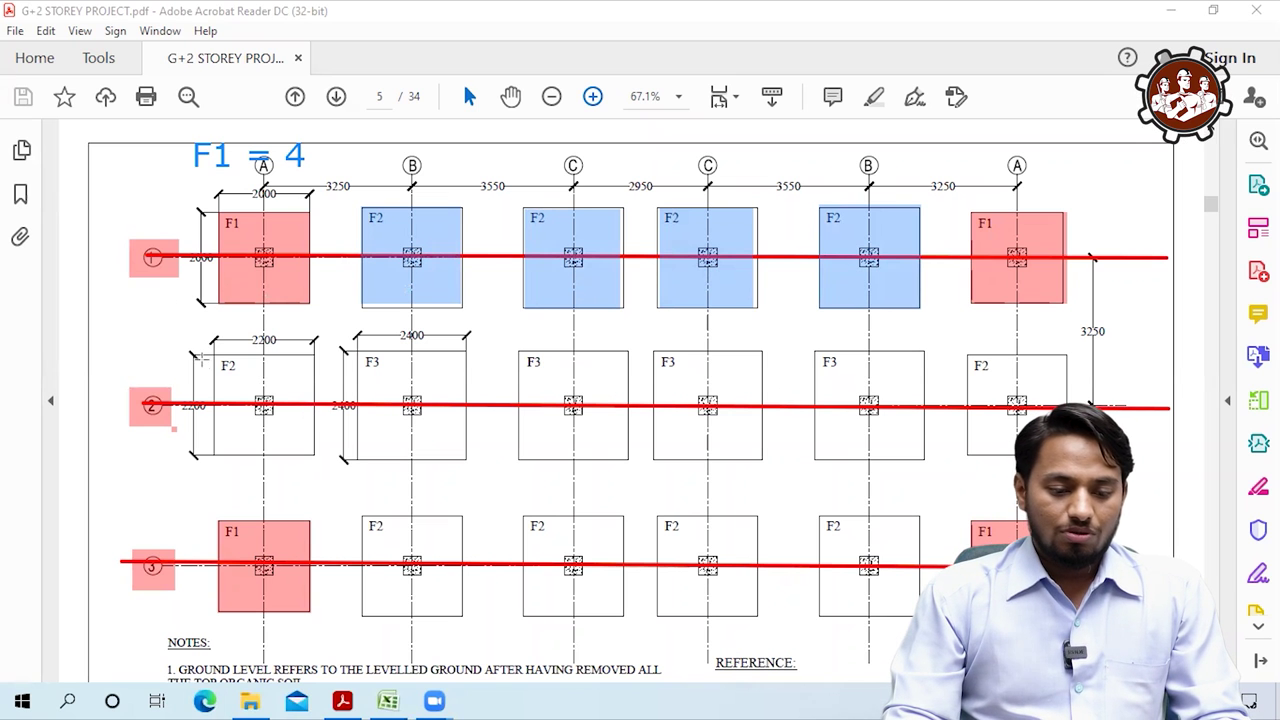
Shade the two row-2 and four row-3 F2 footings blue
drag(215, 355, 315, 452)
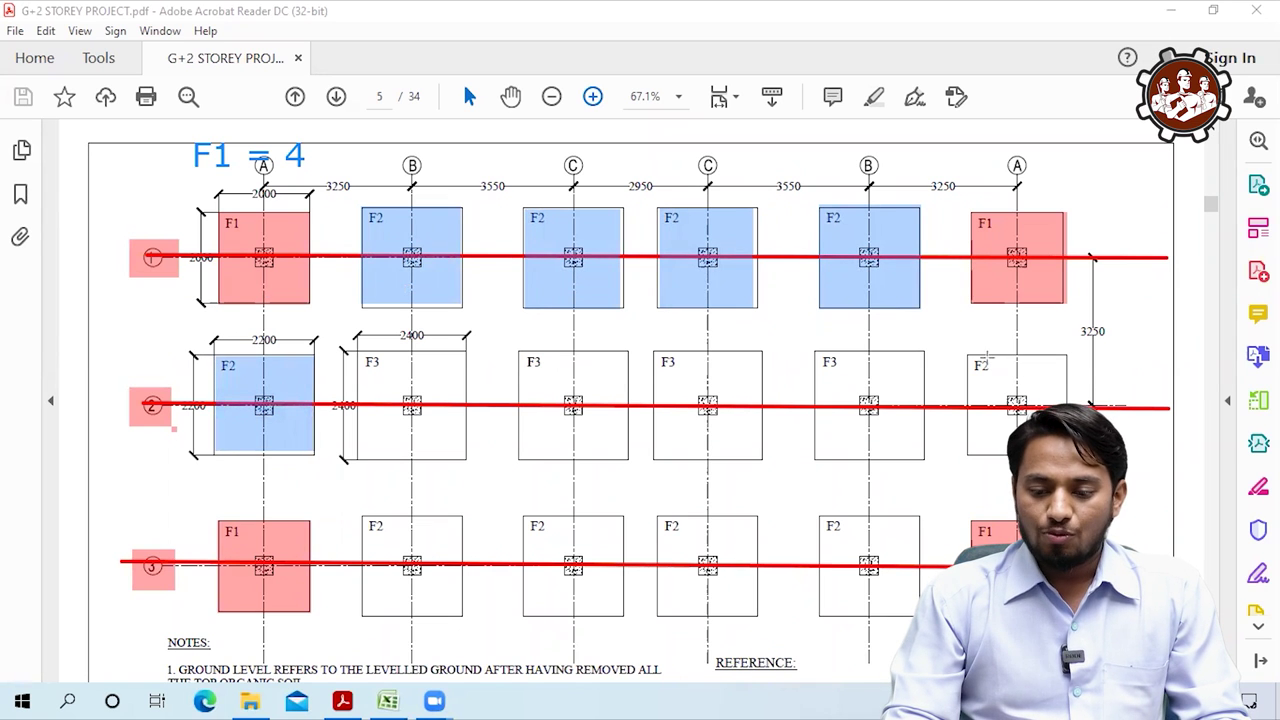
drag(968, 354, 1067, 455)
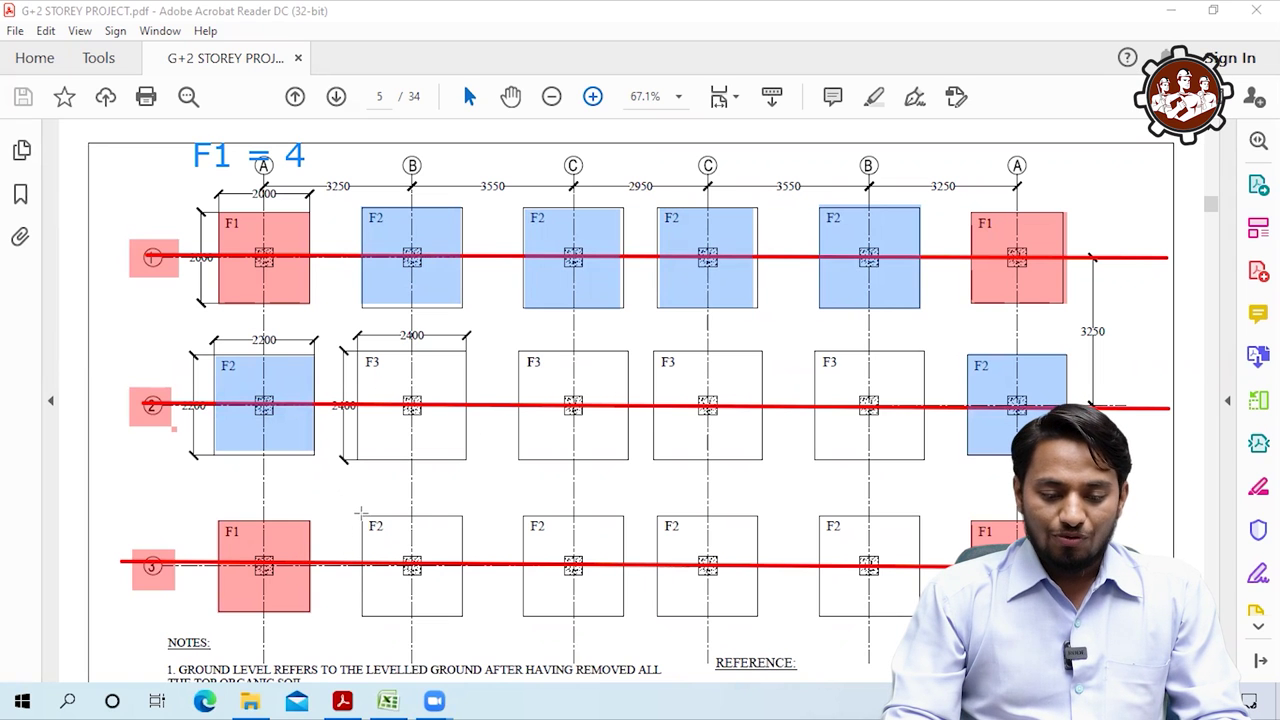
drag(360, 512, 460, 615)
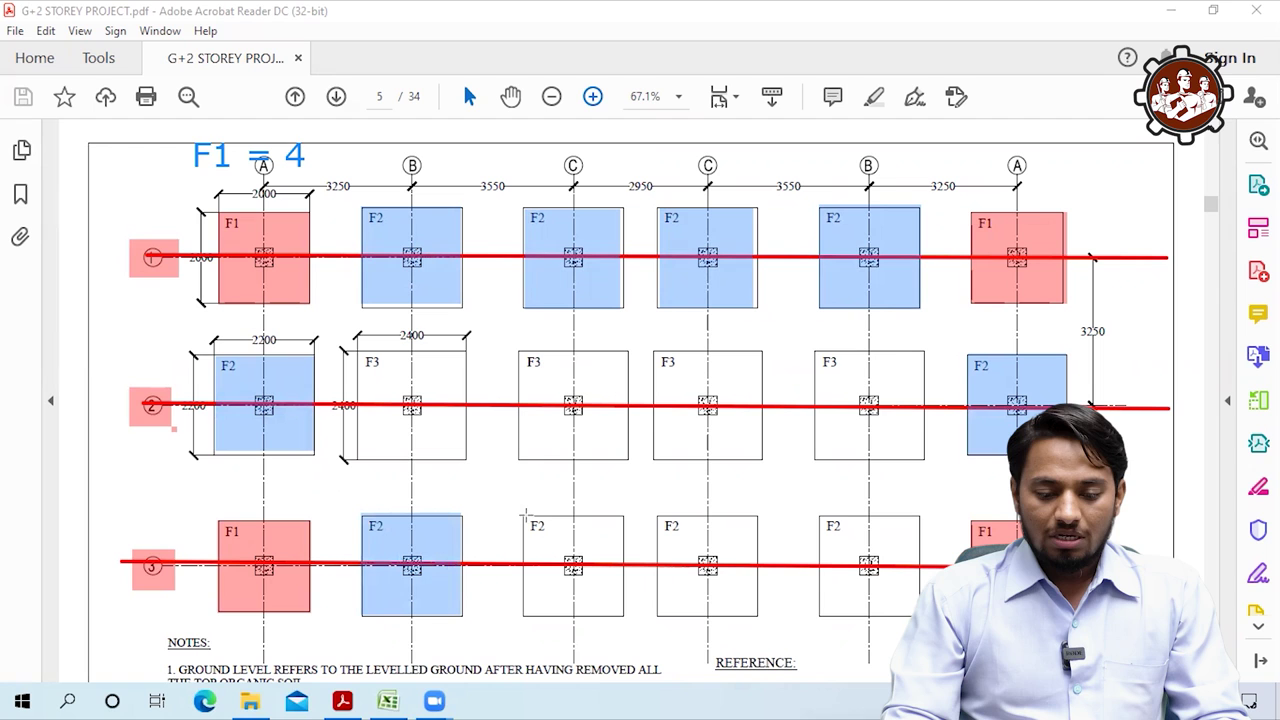
drag(522, 514, 624, 618)
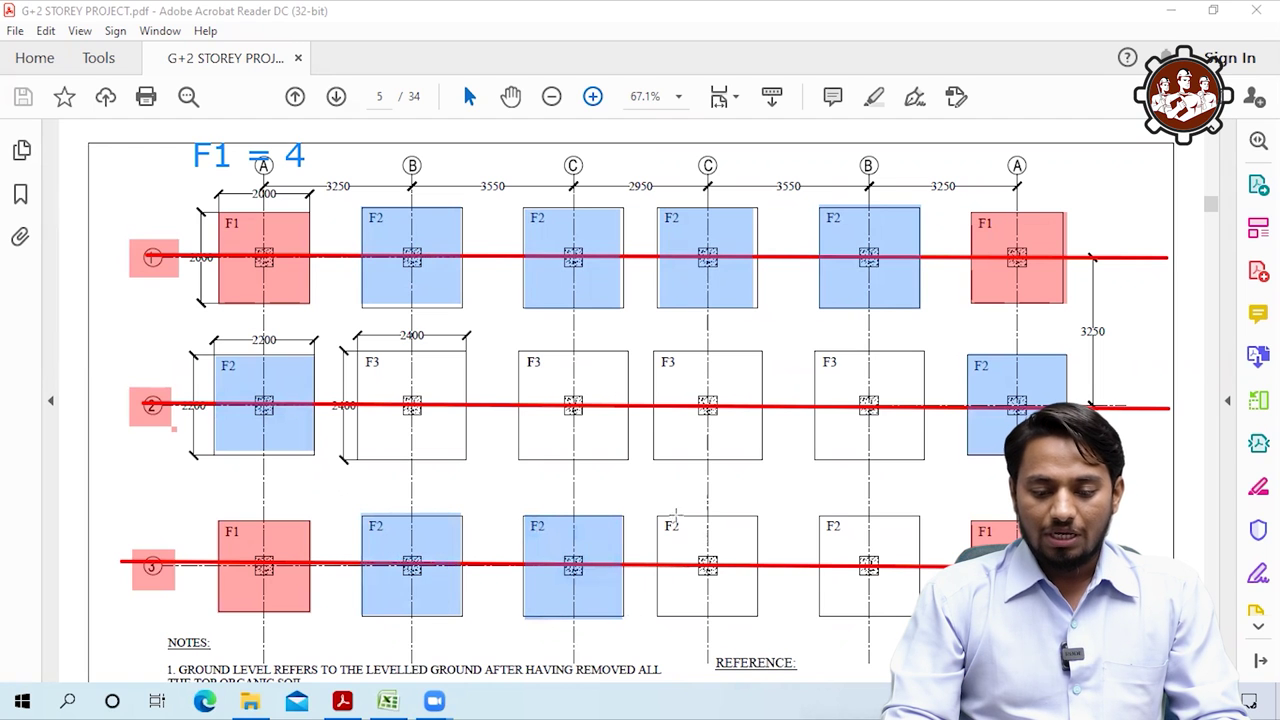
drag(658, 514, 758, 617)
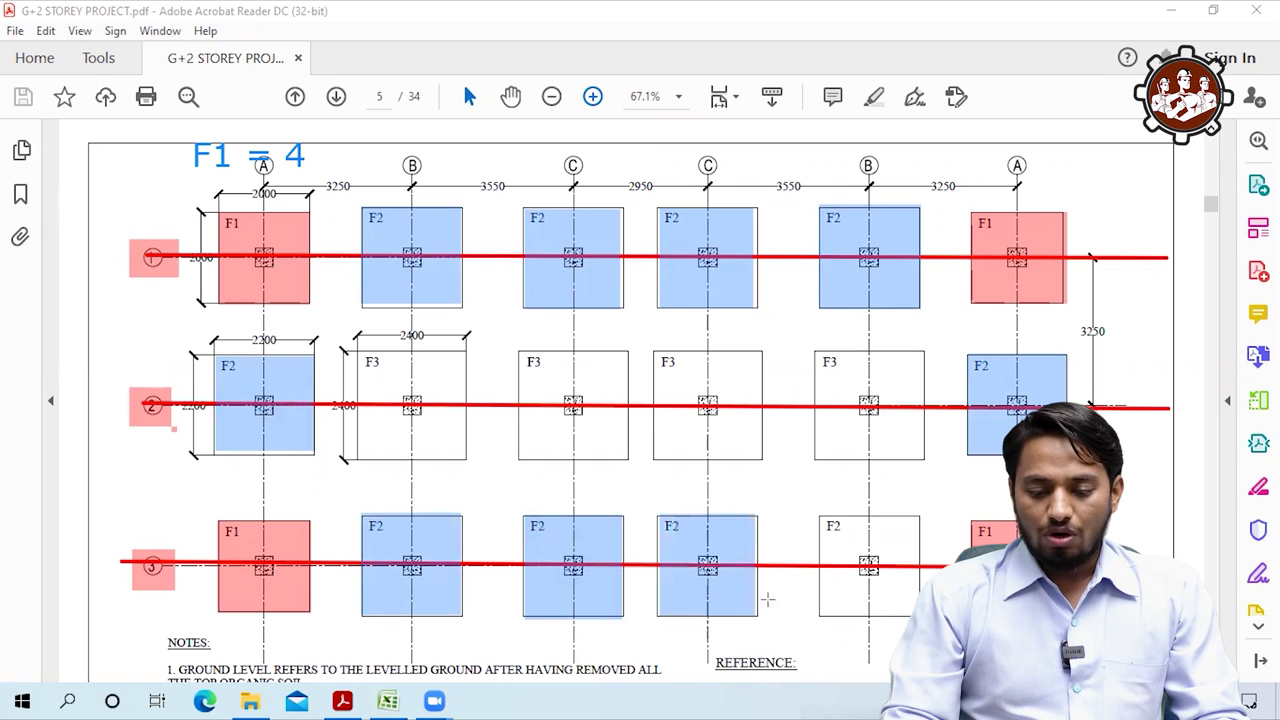
drag(816, 515, 920, 617)
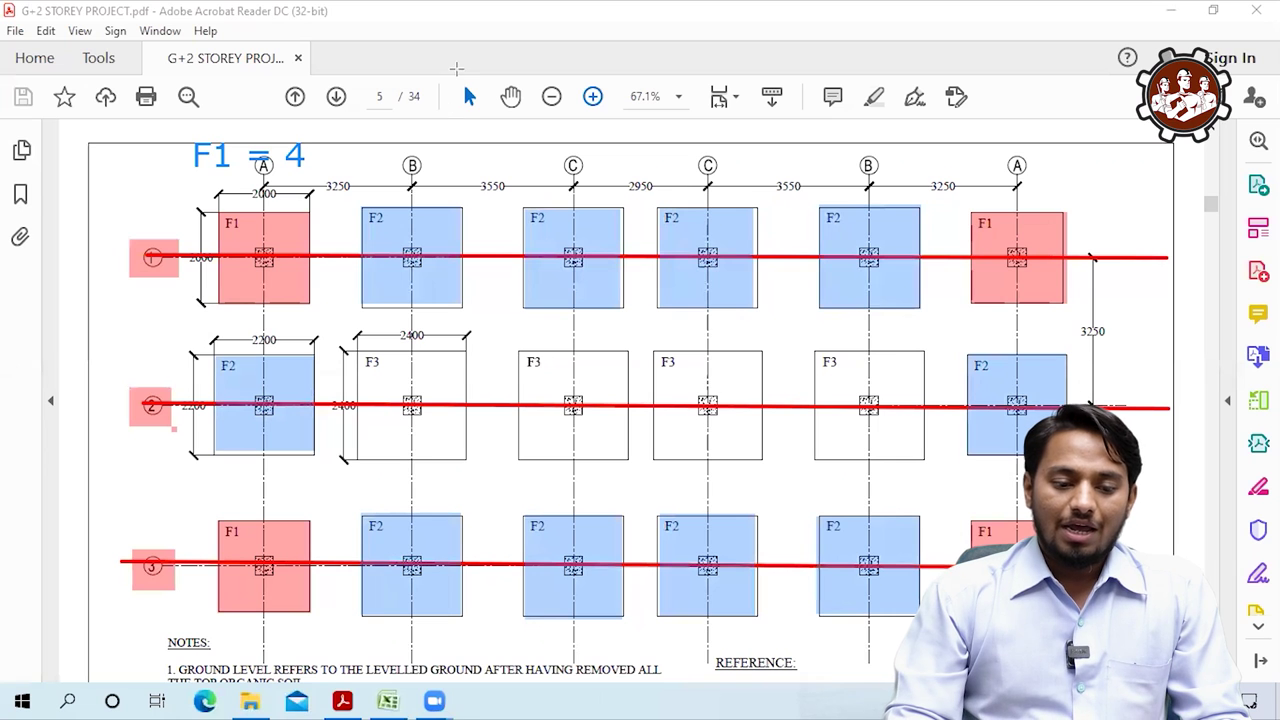
Add an 'F2 = 10' note above the plan and shade the first row-2 F3 footing green
click(400, 155)
text(F2 = )
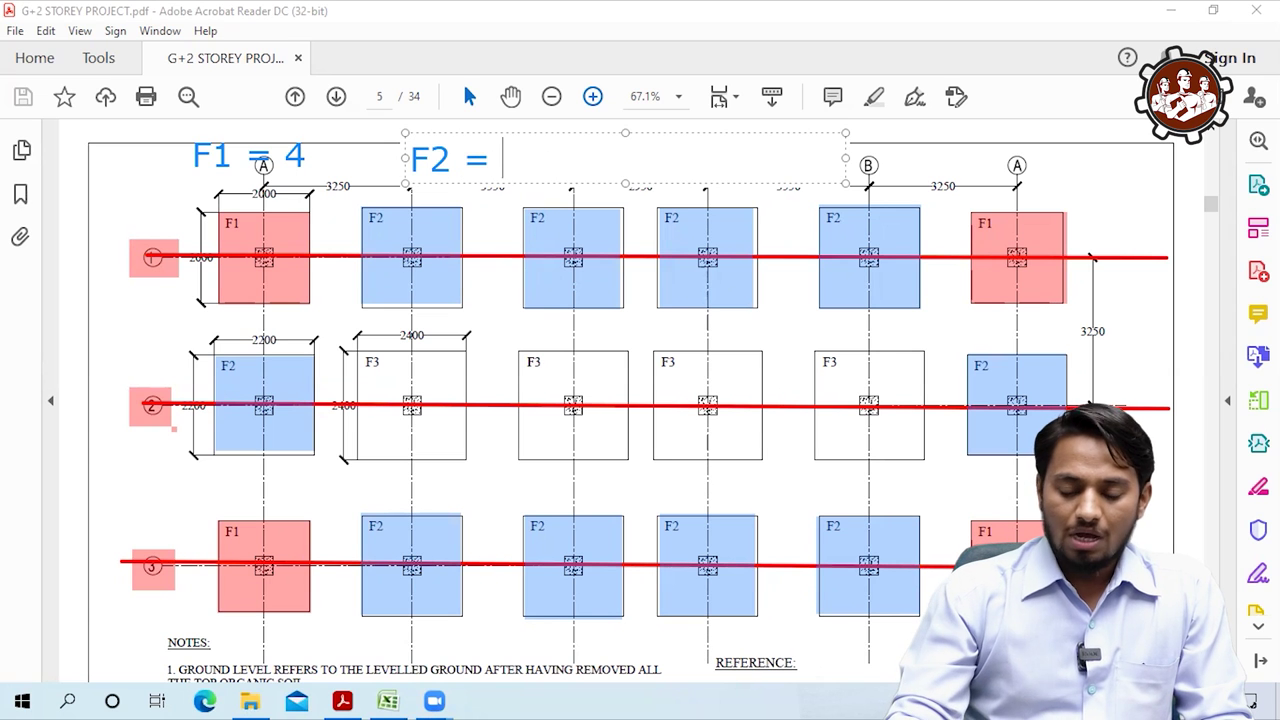
text(10)
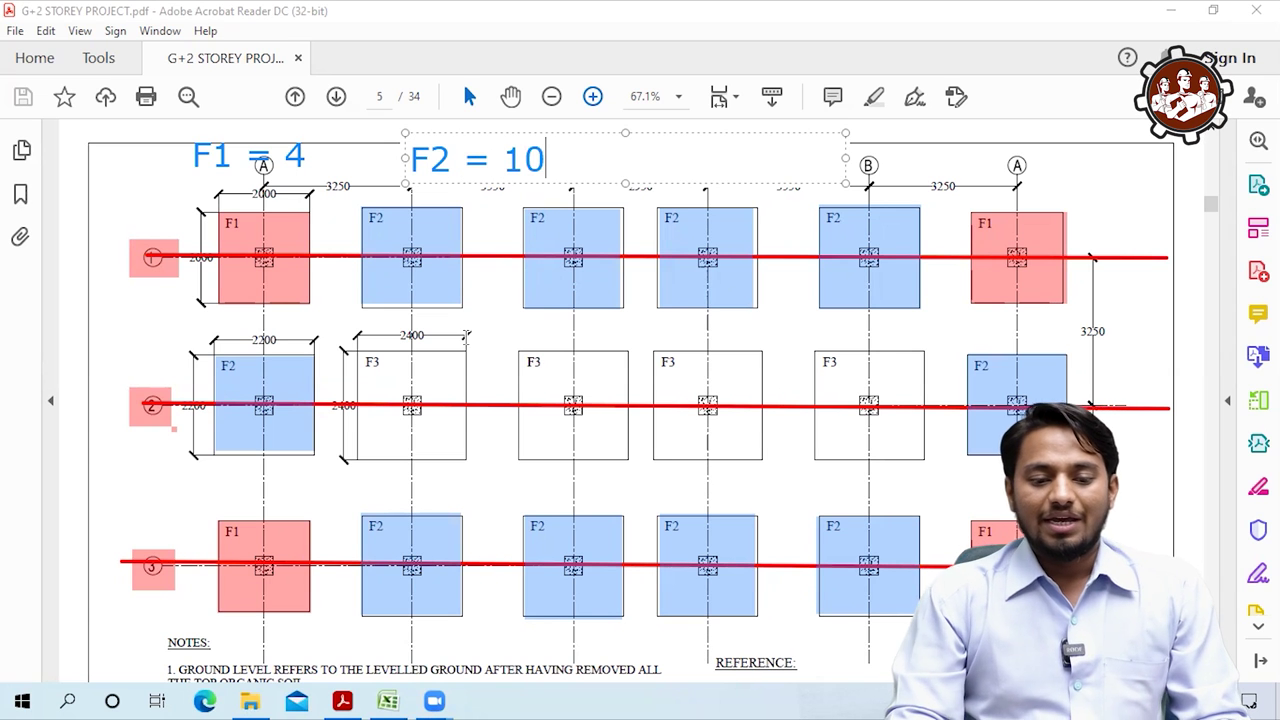
key(Escape)
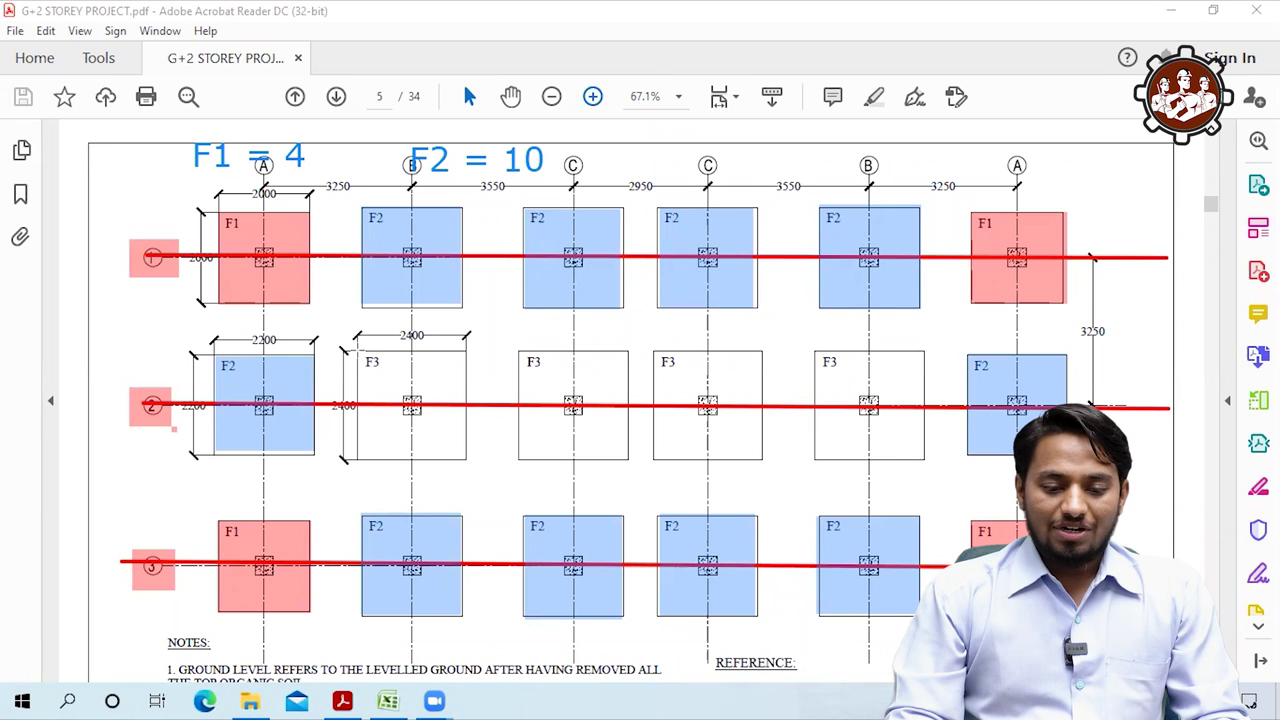
drag(357, 351, 470, 460)
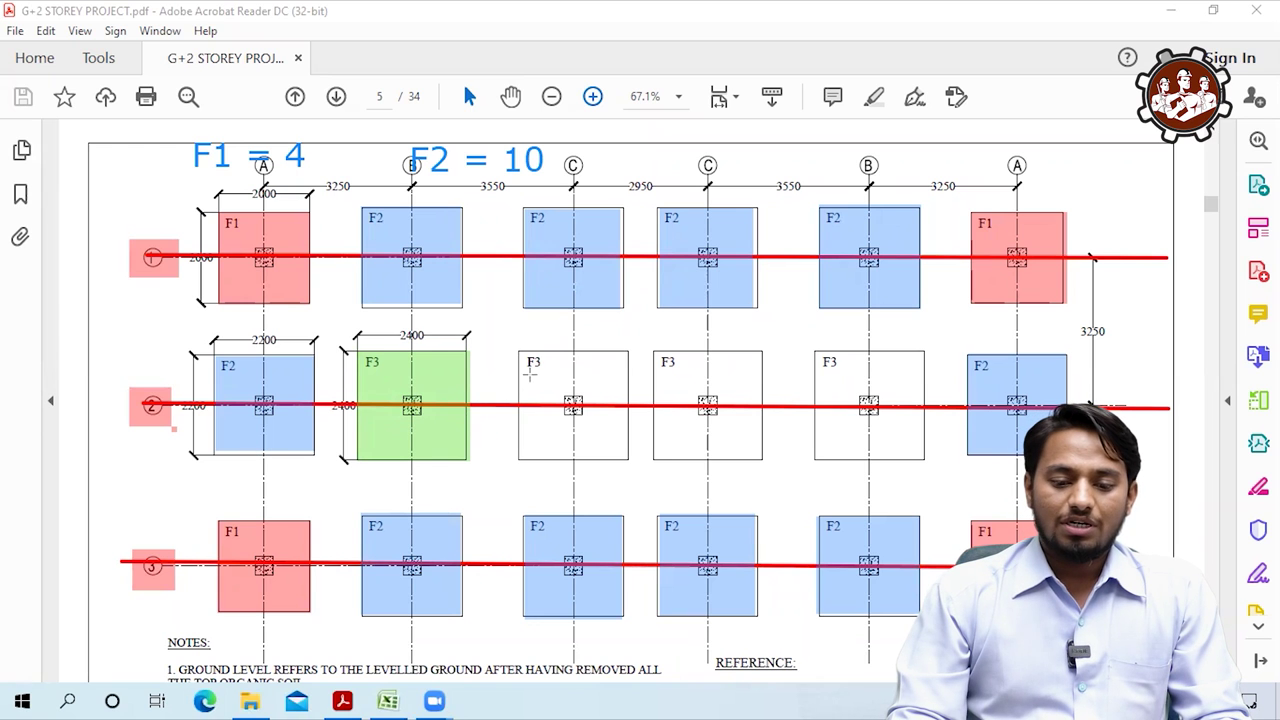
Shade the row-2 F3 footings under both grid C lines and the right grid B green
drag(624, 436, 628, 458)
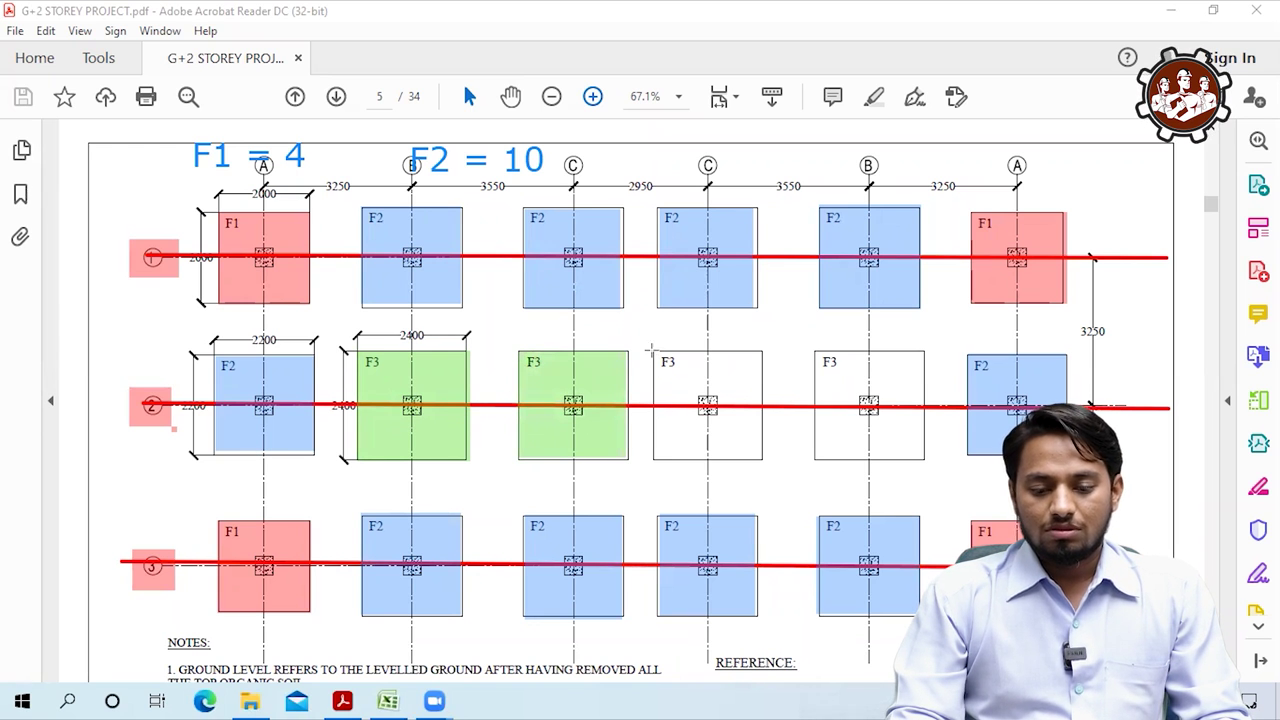
drag(651, 350, 762, 460)
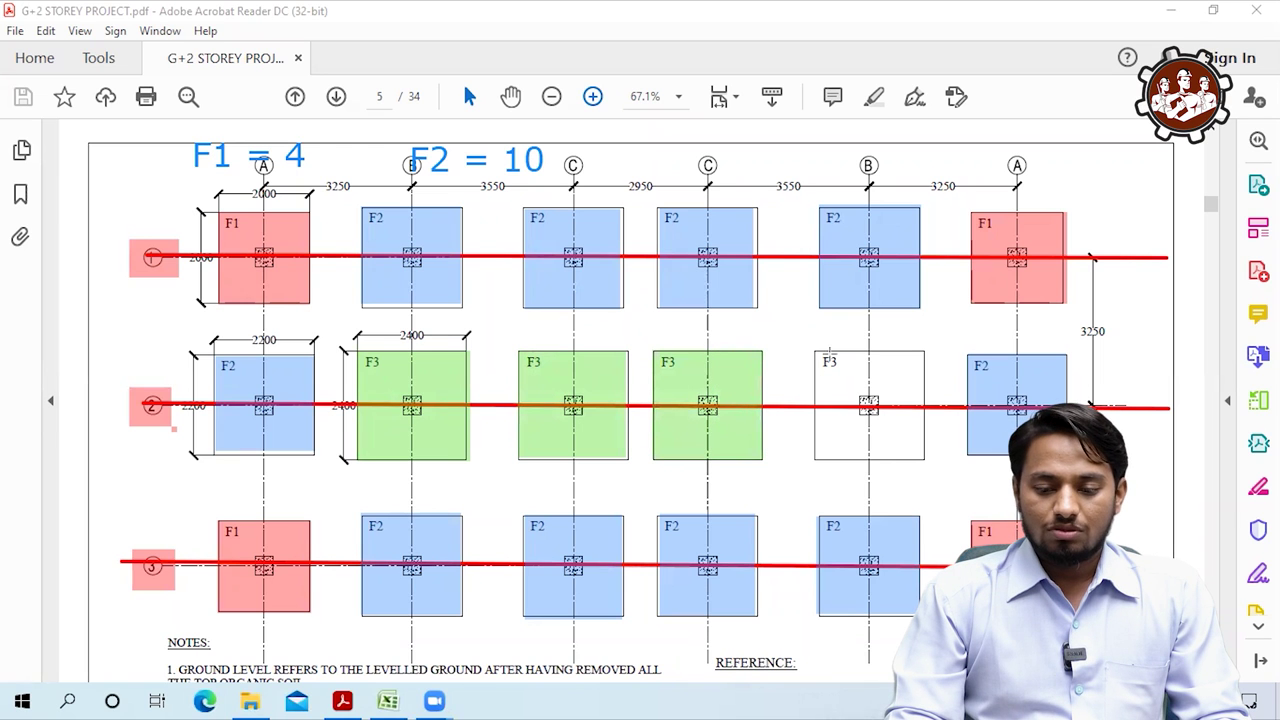
drag(815, 350, 925, 460)
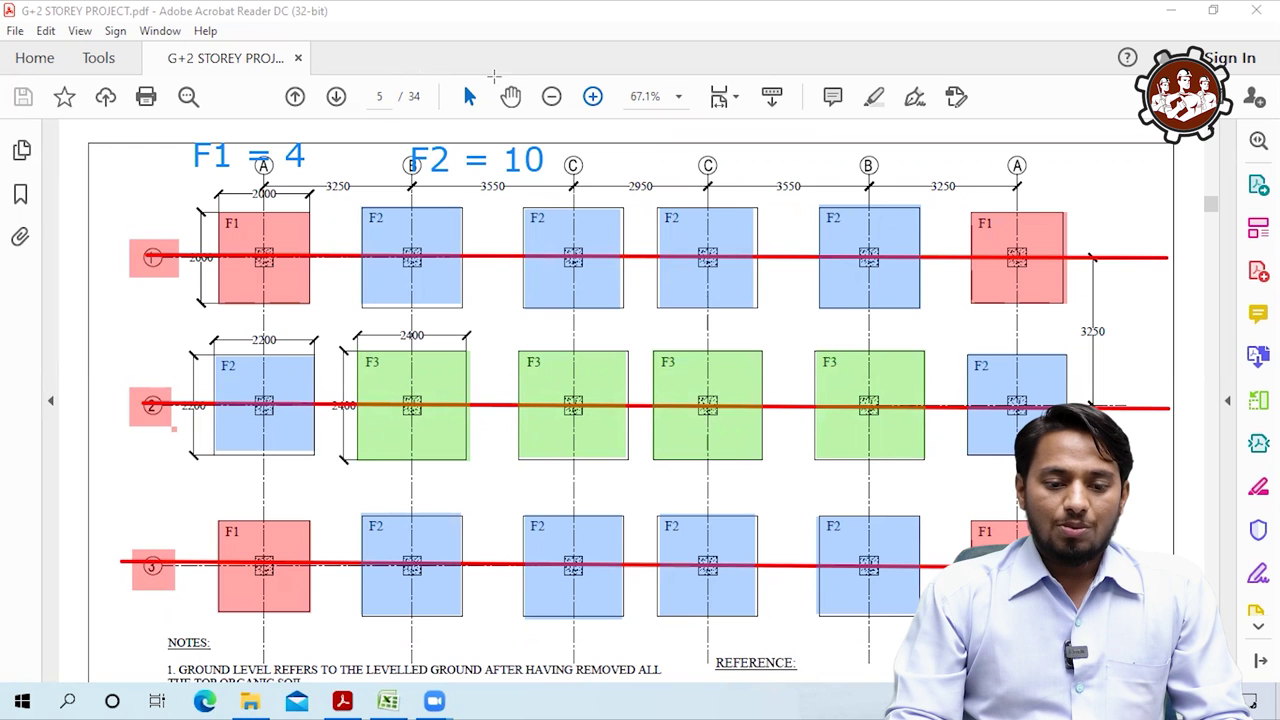
Add an 'F3 = 4' text note at the top of the footing plan
click(648, 160)
text(F3)
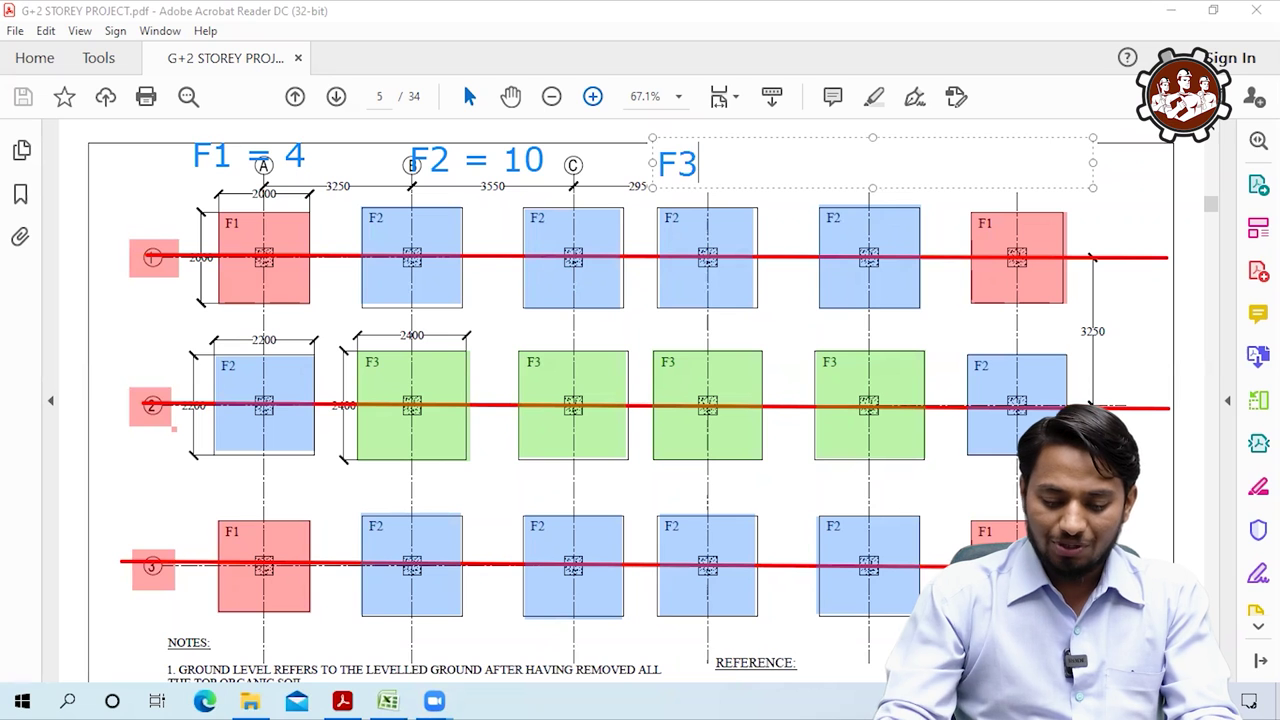
text( = 4)
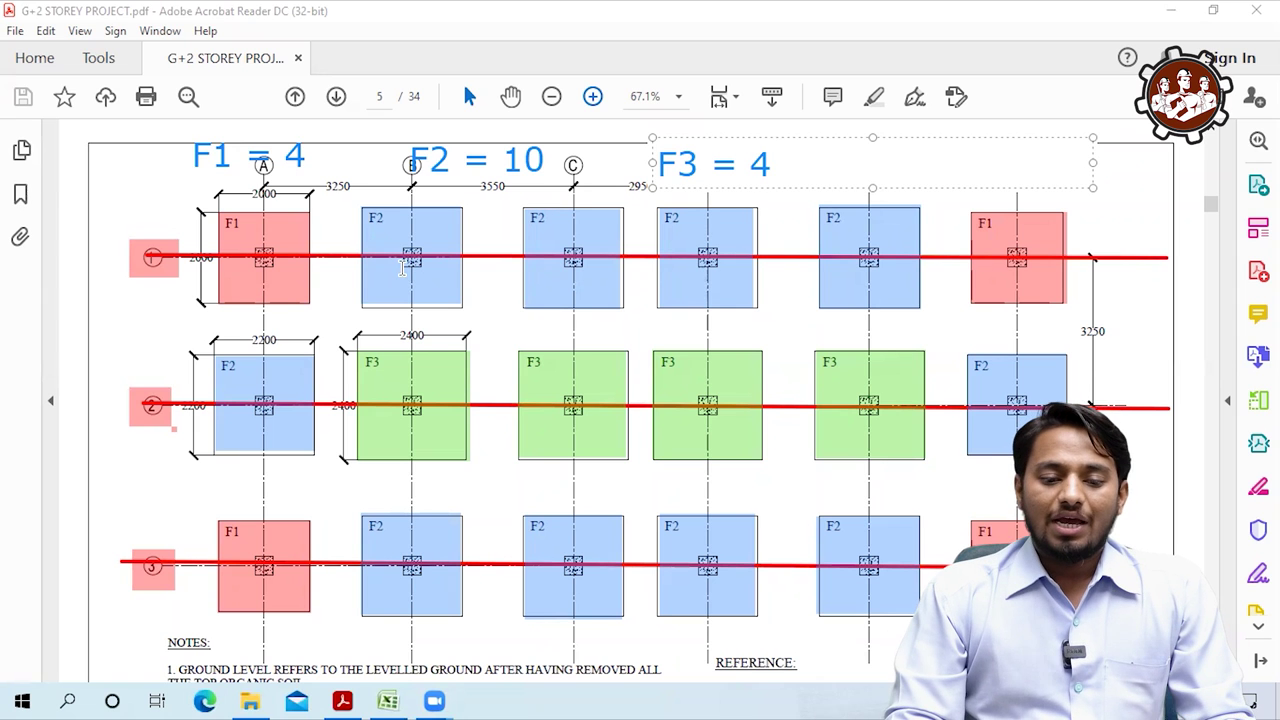
click(608, 247)
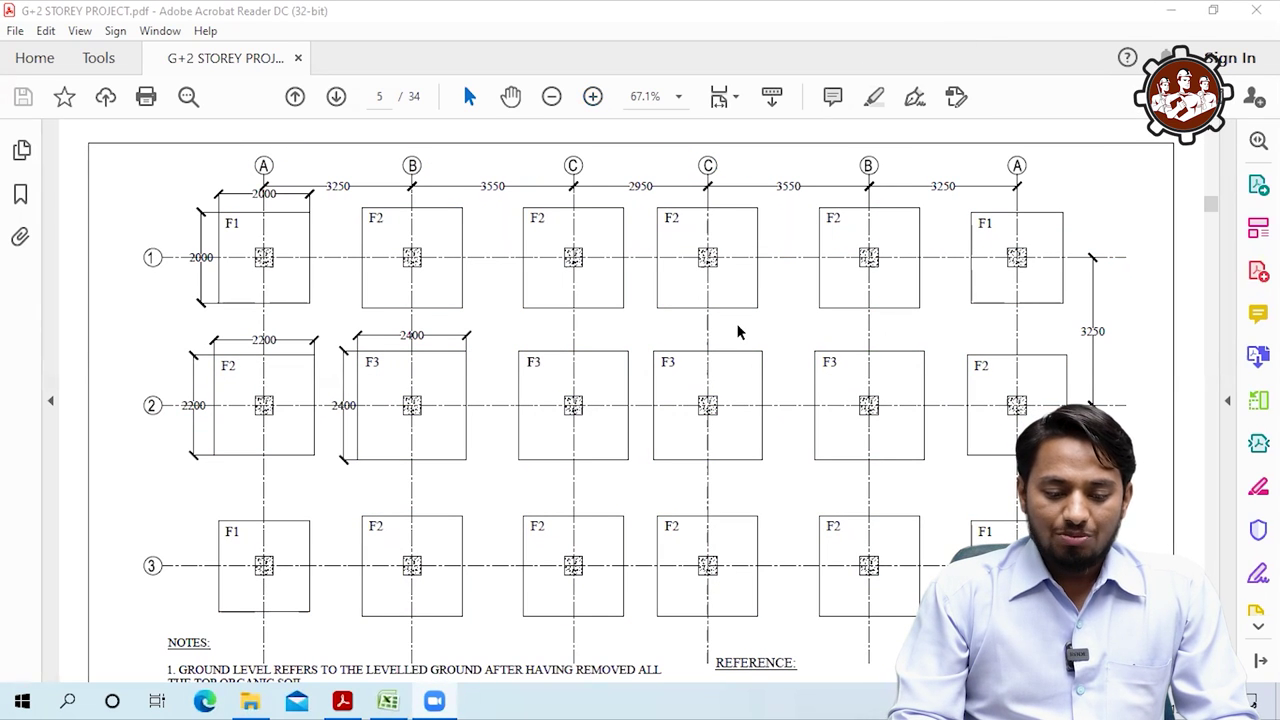
Enter serial numbers 1, 2 and 3 in cells A4:A6 of the Excel sheet
click(388, 700)
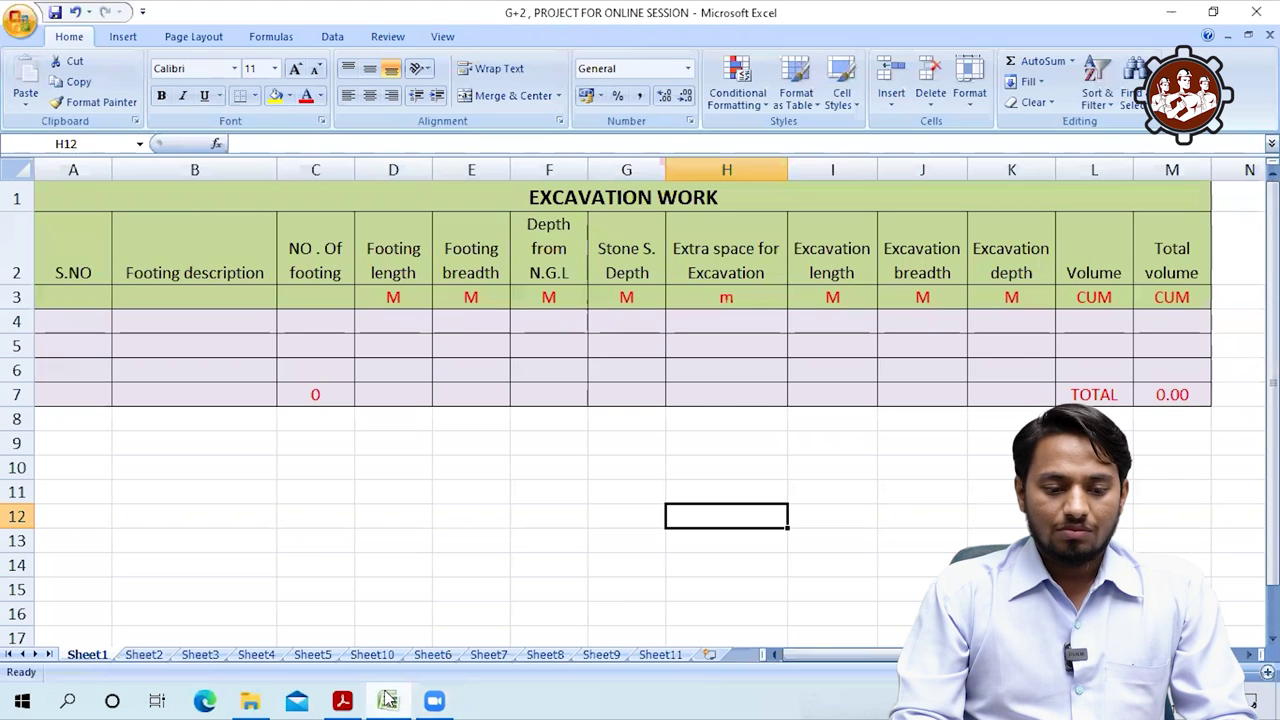
click(75, 313)
text(1)
key(Return)
text(2)
key(Return)
text(3)
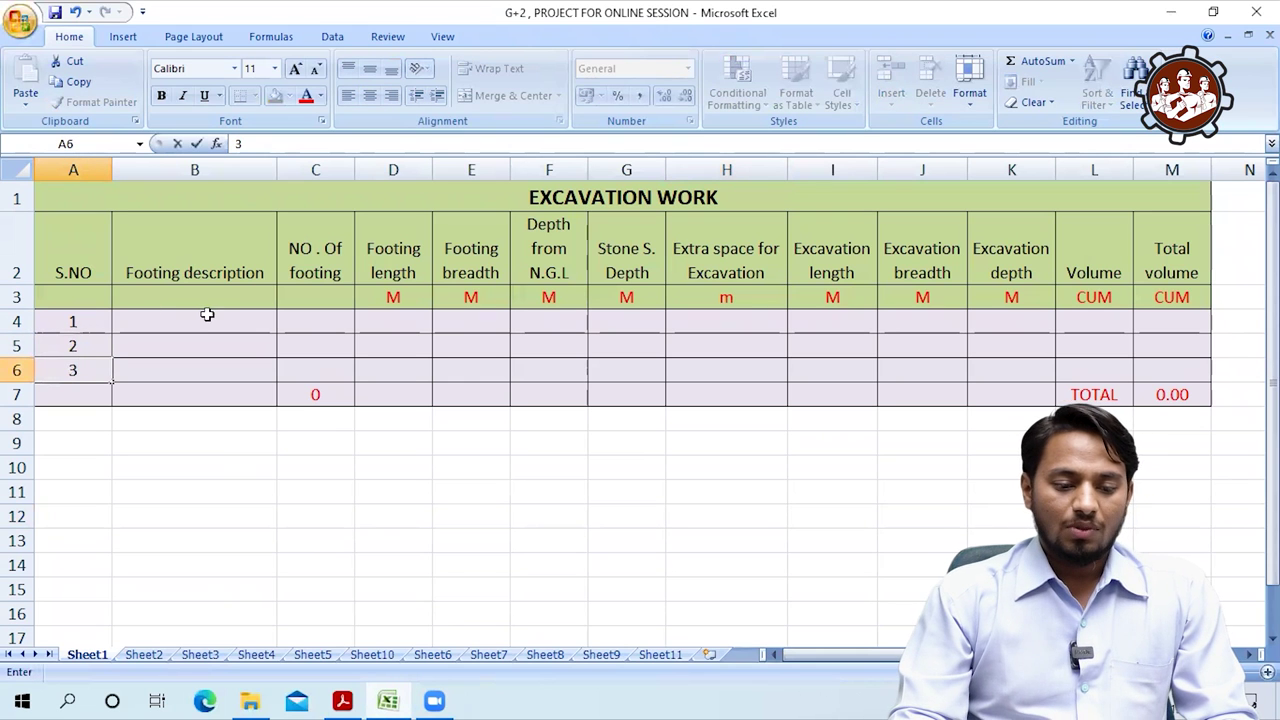
click(209, 321)
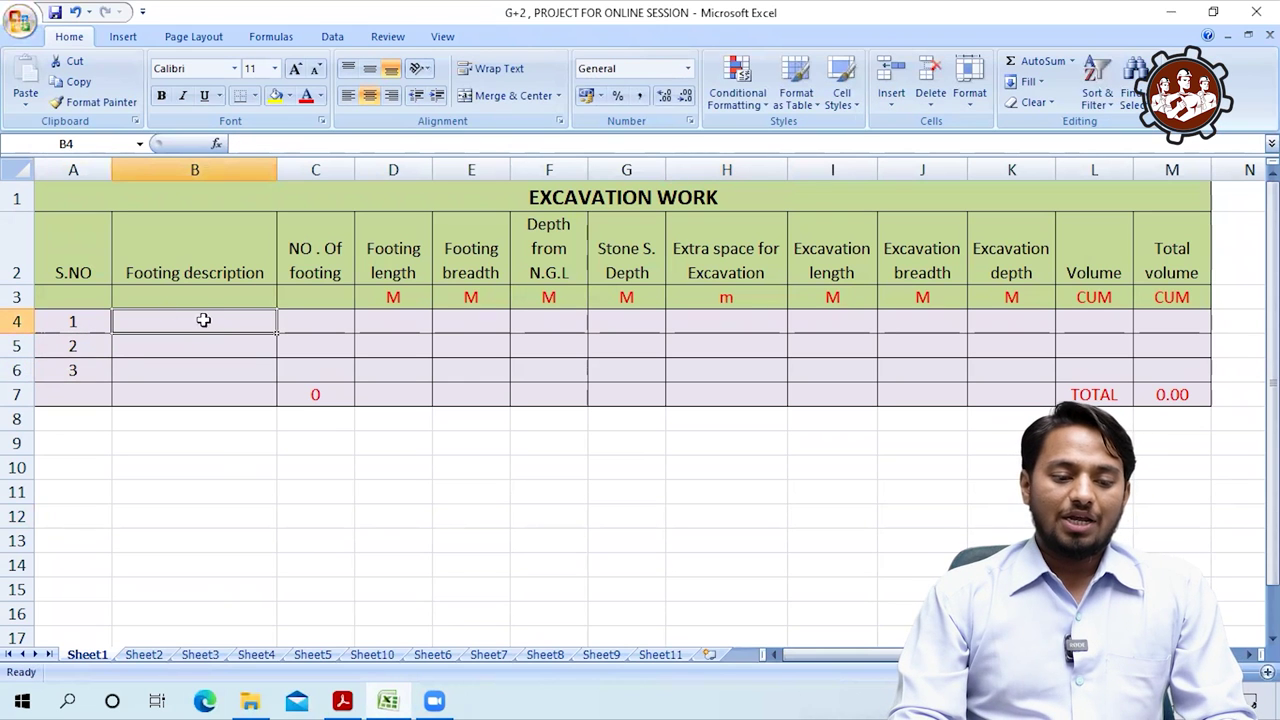
Enter footing descriptions F1, F2 and F3 in cells B4:B6
click(188, 254)
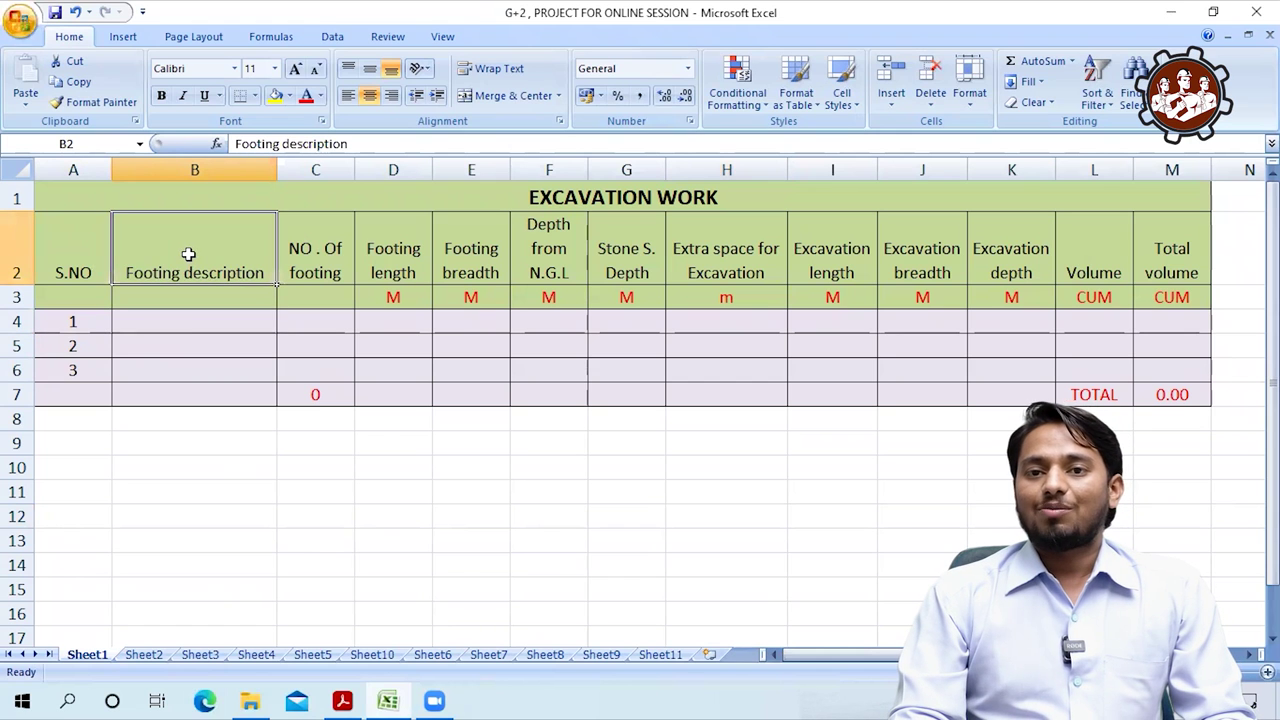
click(183, 321)
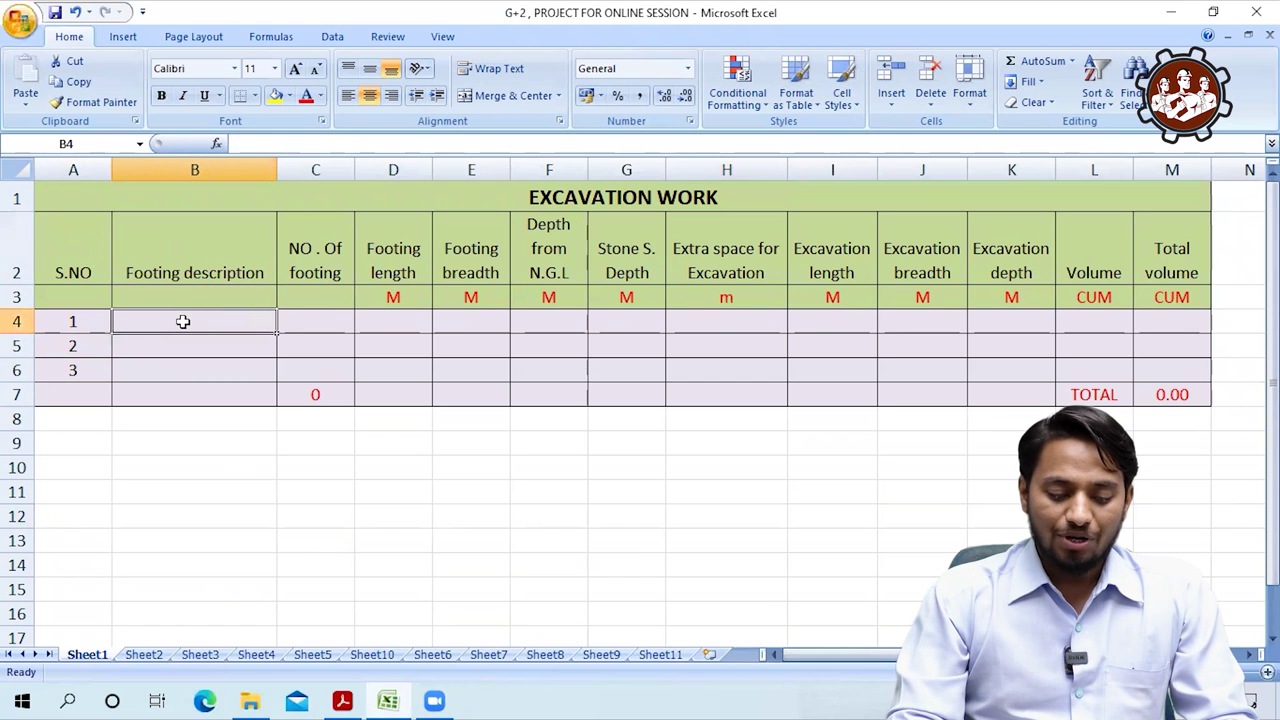
text(F)
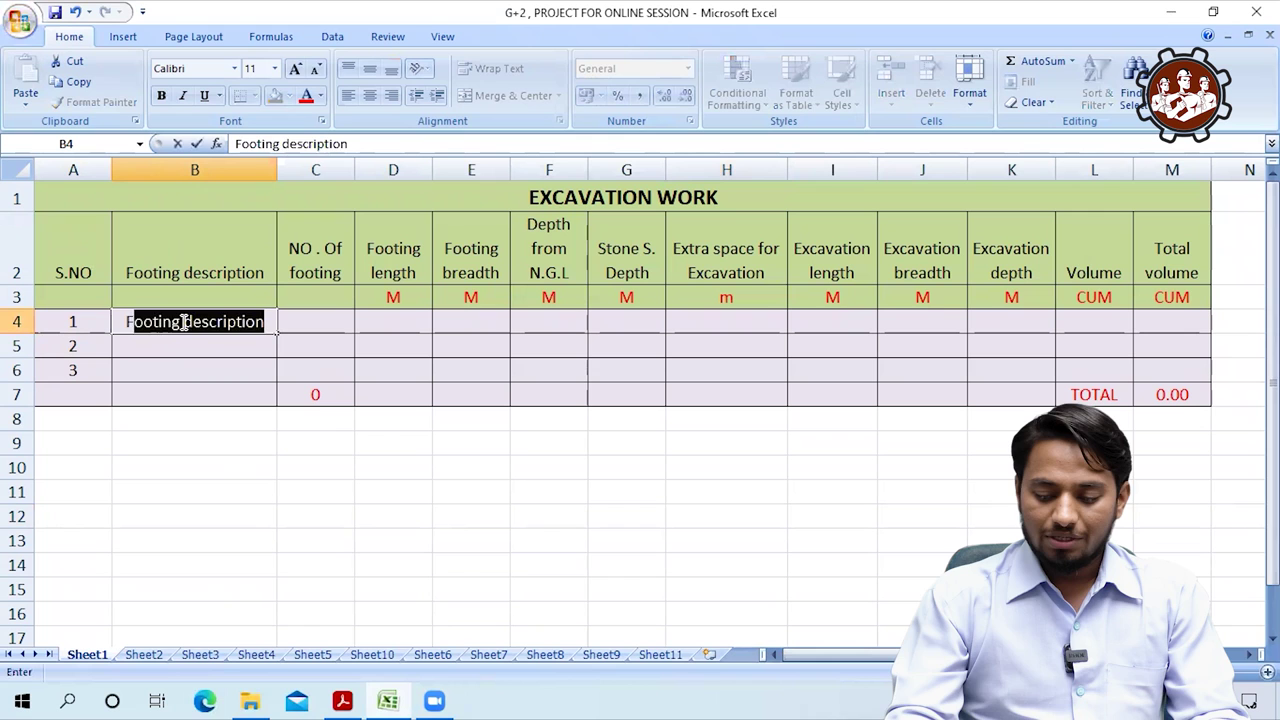
text(1)
key(Return)
text(F)
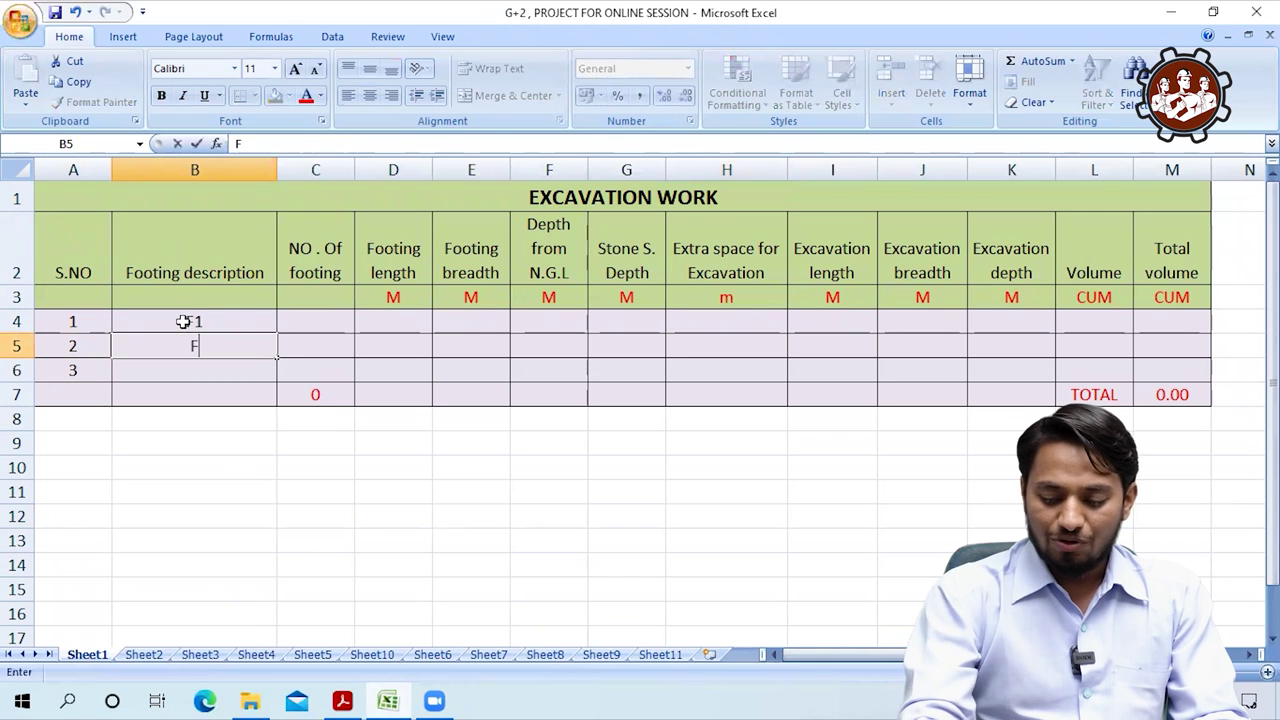
text(2)
key(Return)
text(F3)
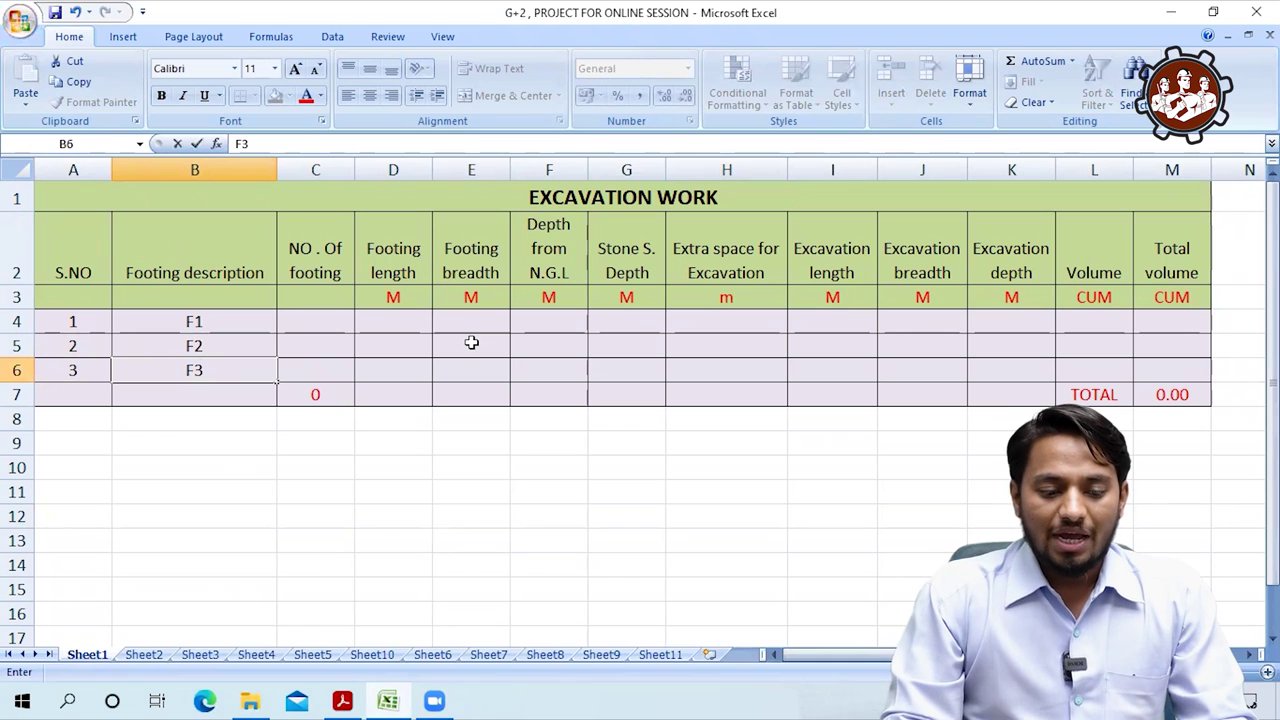
click(471, 342)
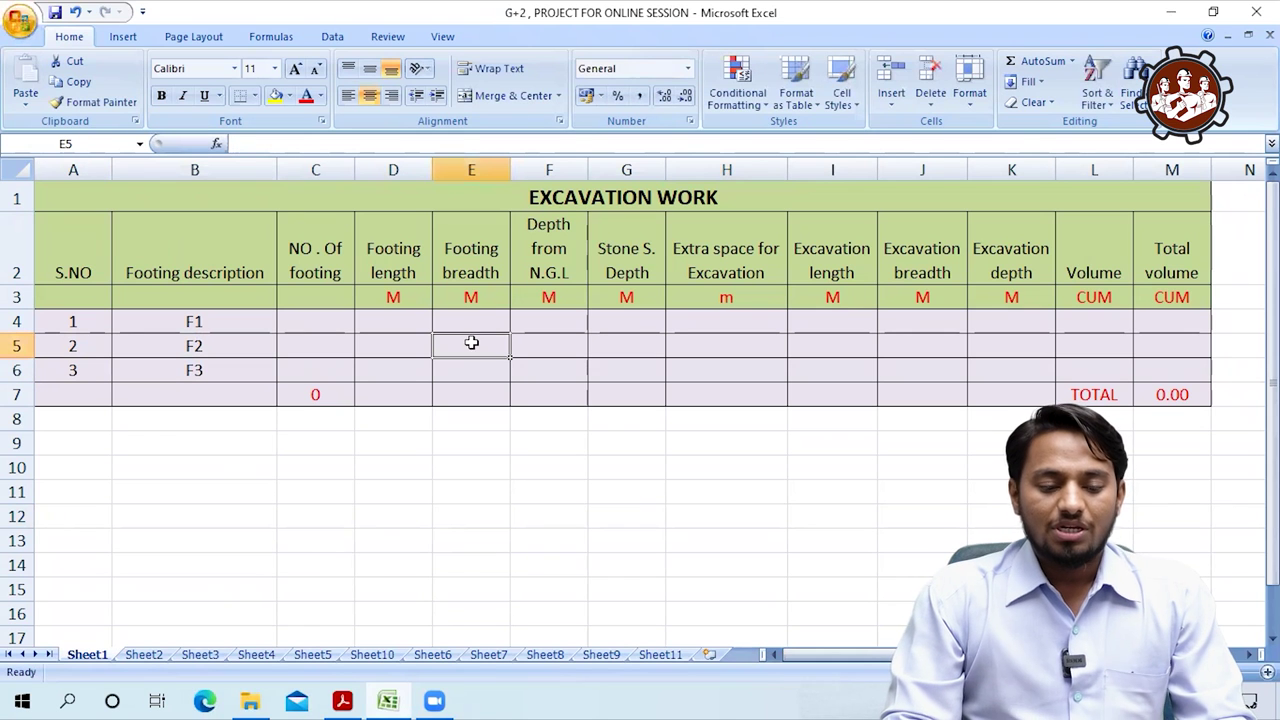
Enter footing counts 4, 10 and 4 in cells C4:C6
click(302, 320)
text(4)
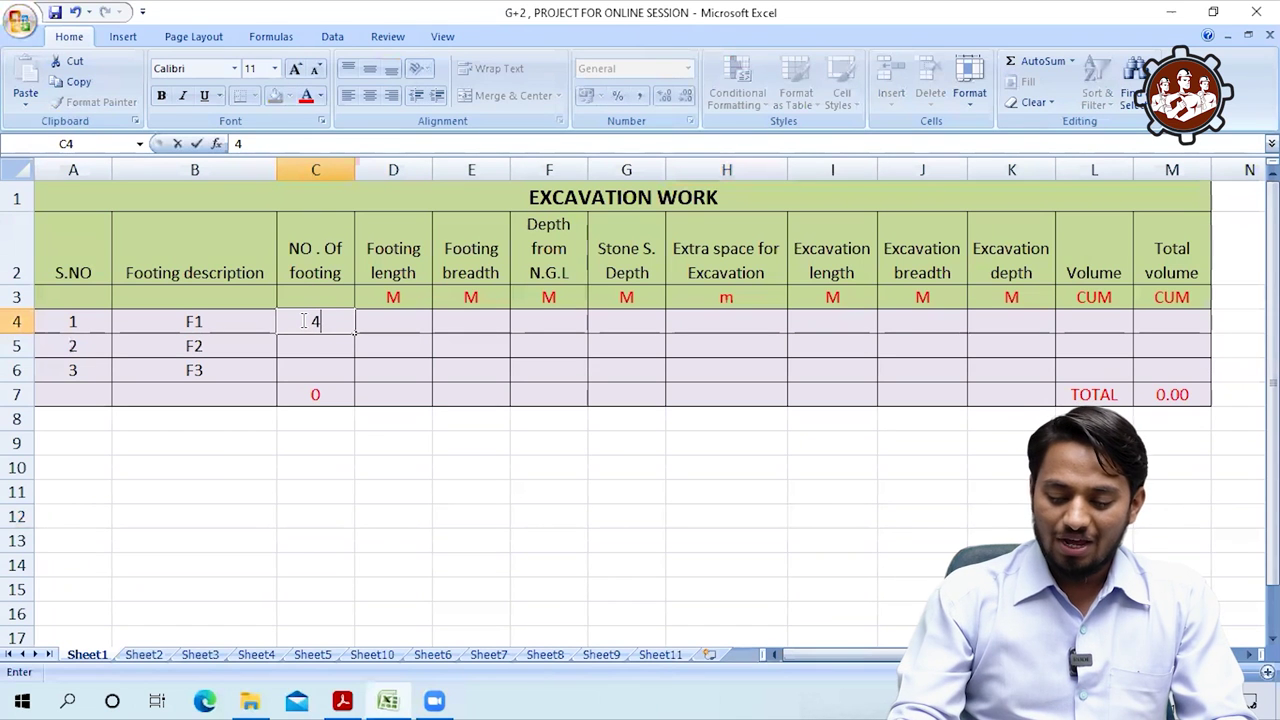
key(Return)
text(10)
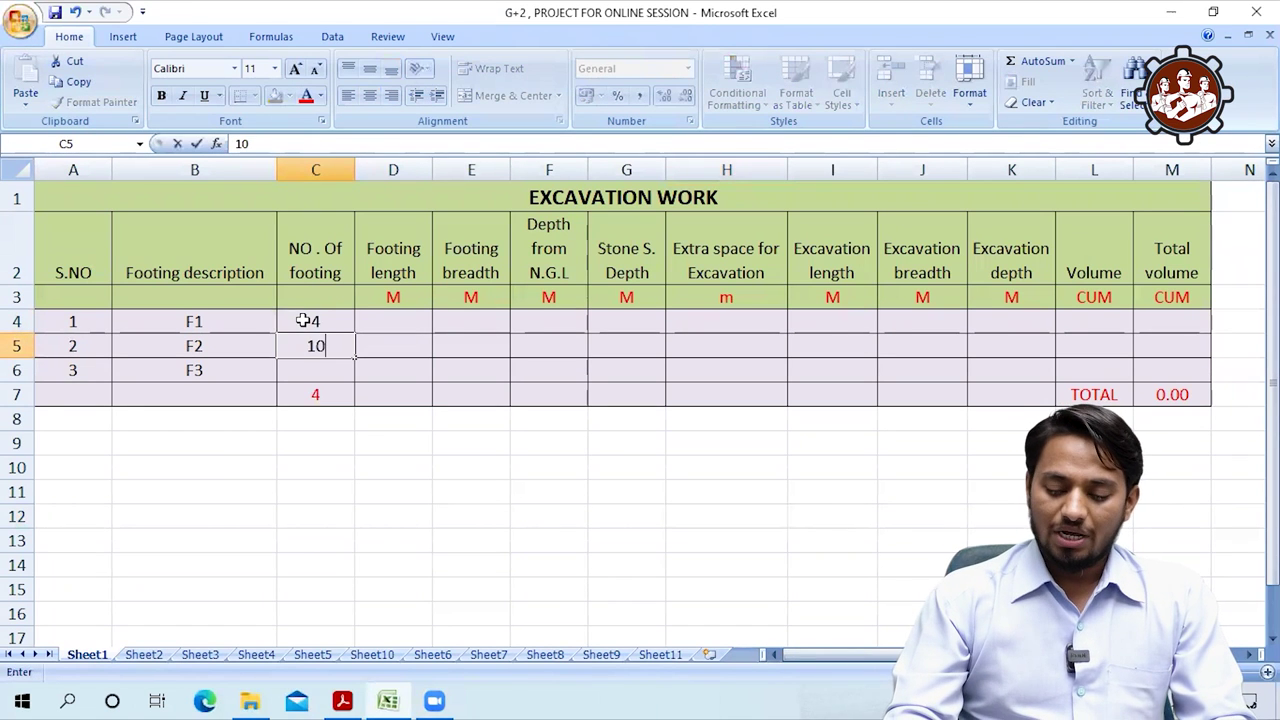
key(Return)
text(4)
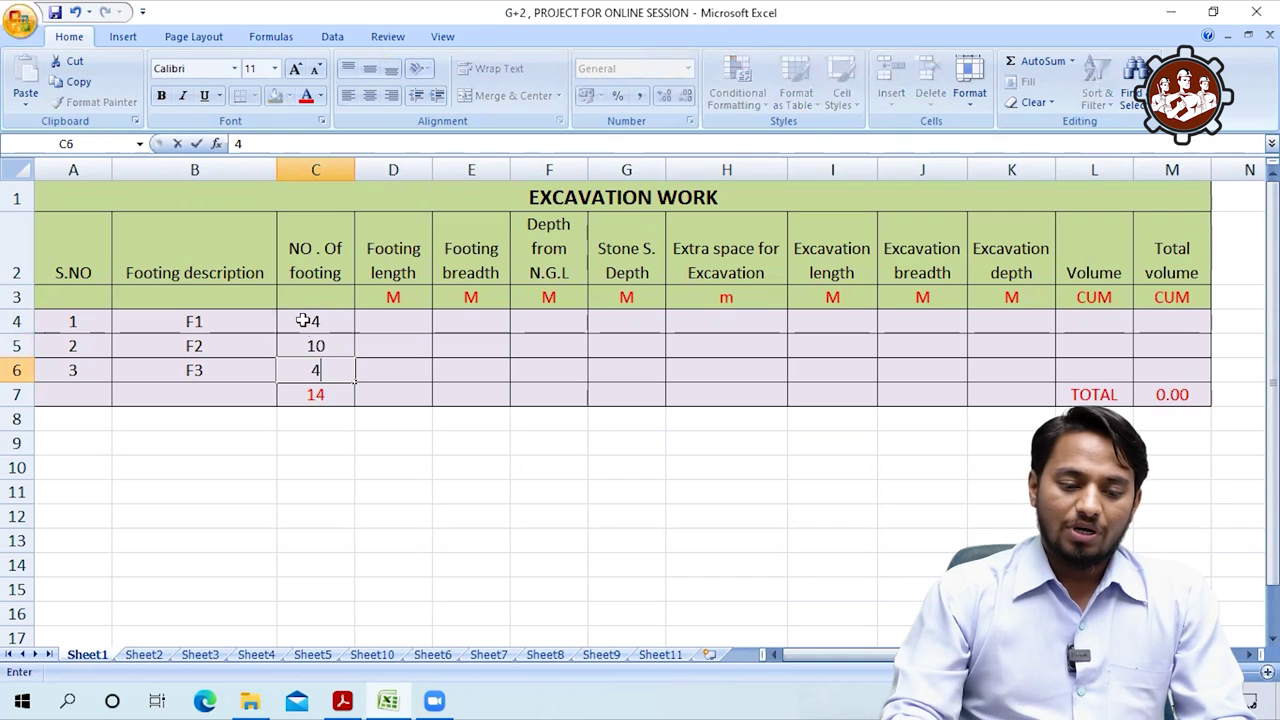
click(416, 411)
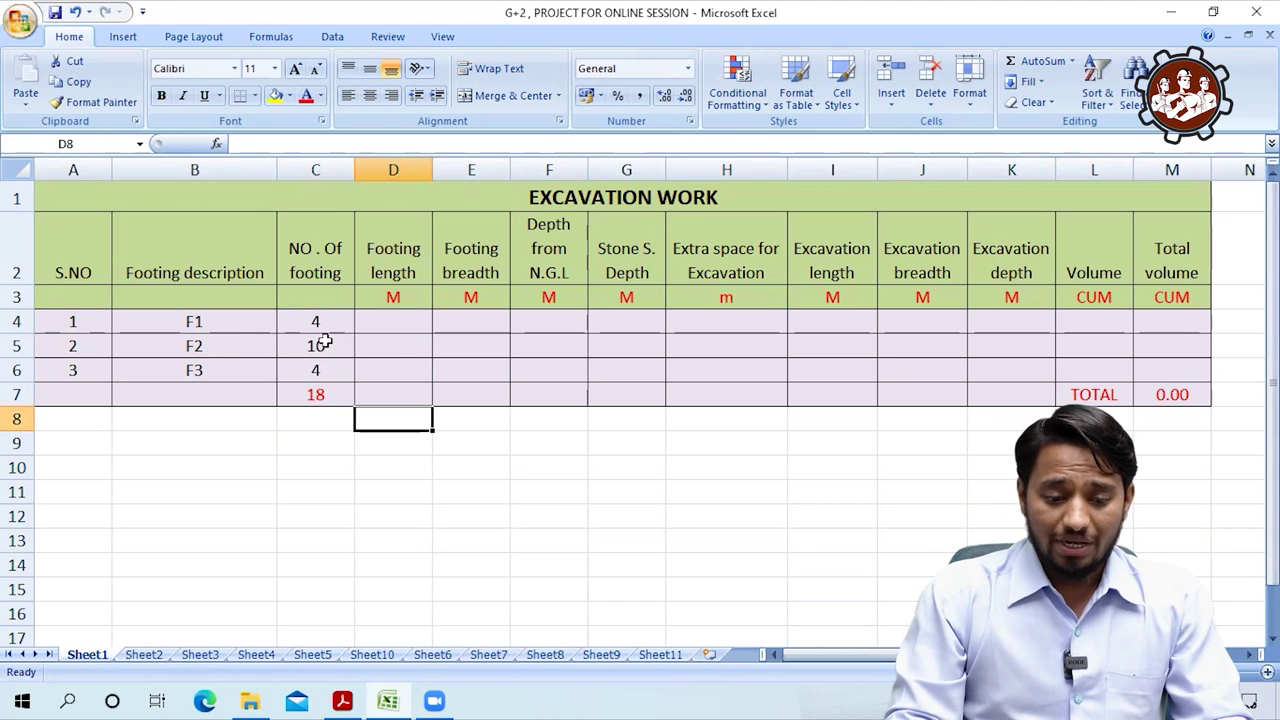
Select the three footing counts, then the Footing length and breadth columns
drag(317, 318, 318, 372)
click(396, 393)
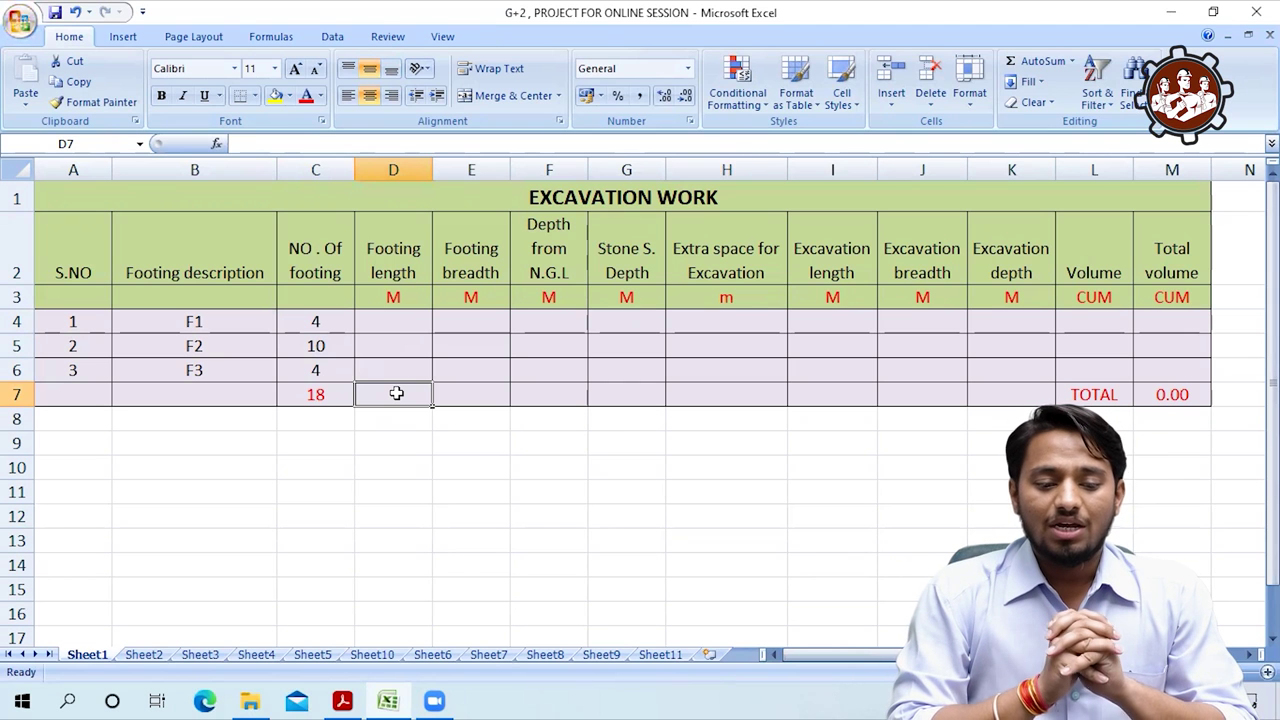
click(393, 170)
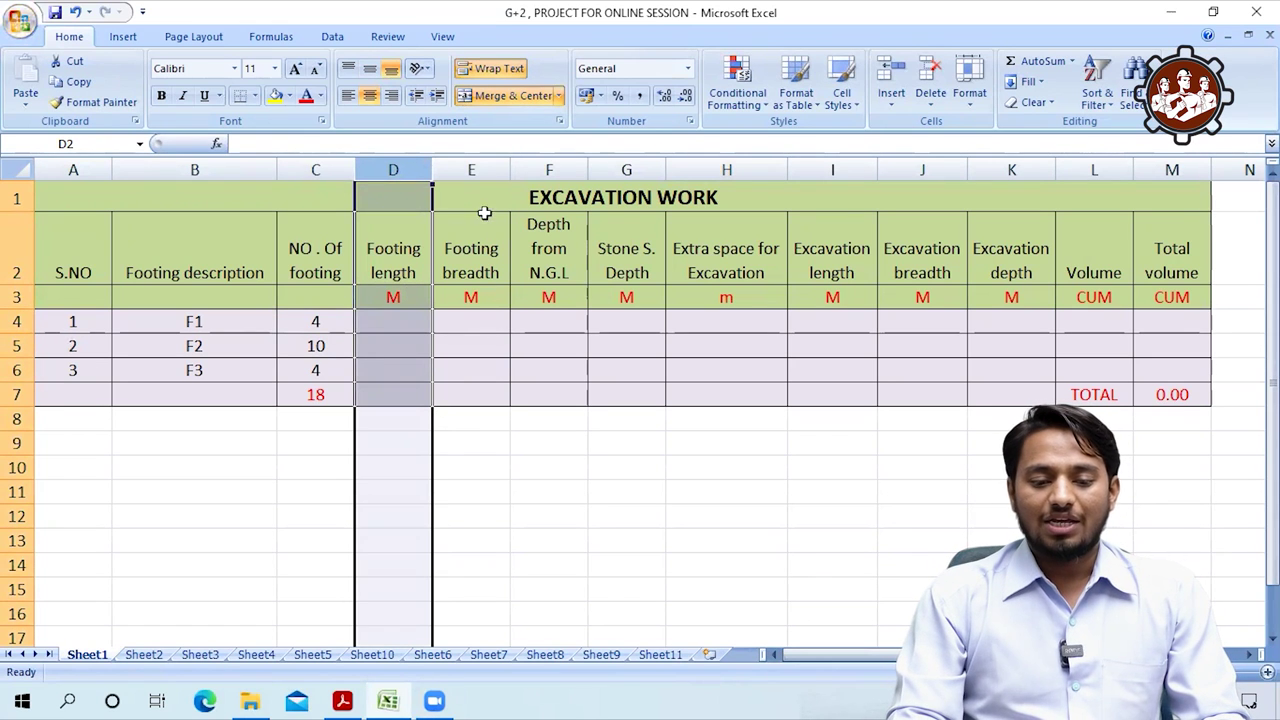
click(474, 163)
click(393, 395)
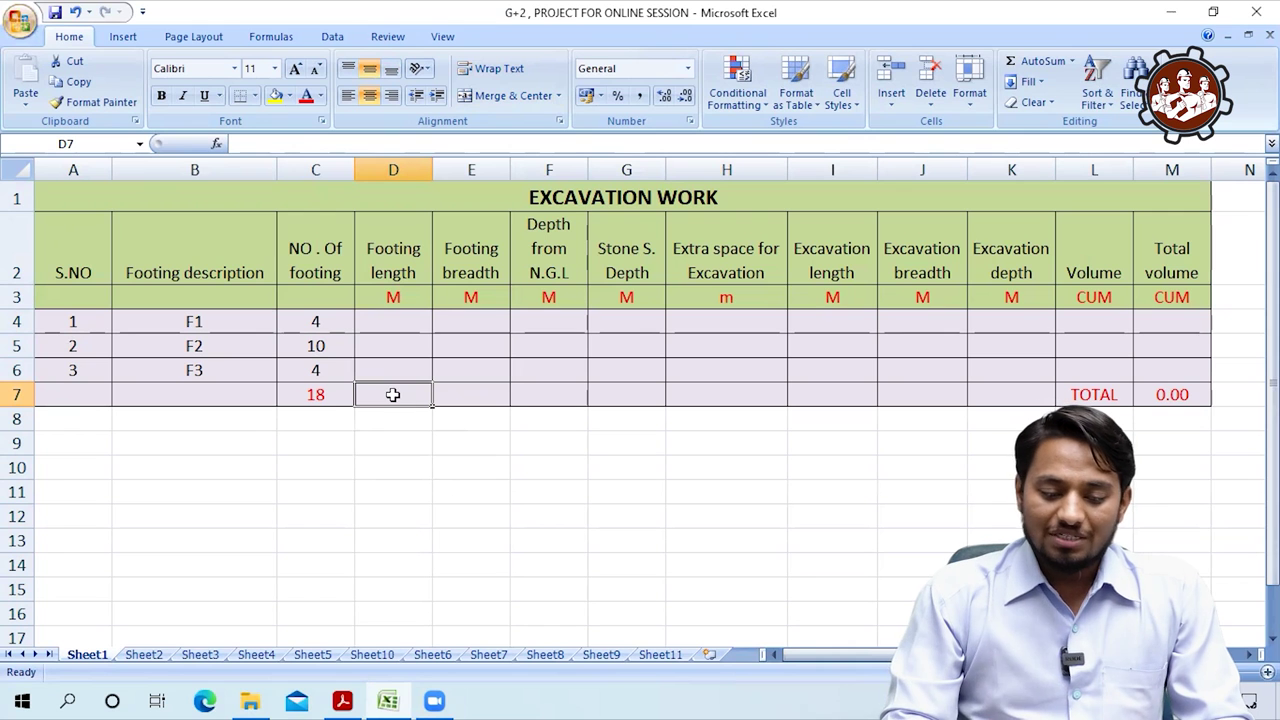
Scroll the foundation PDF to page 7's footing schedule showing F1–F3 sizes 2000, 2200 and 2400
click(343, 700)
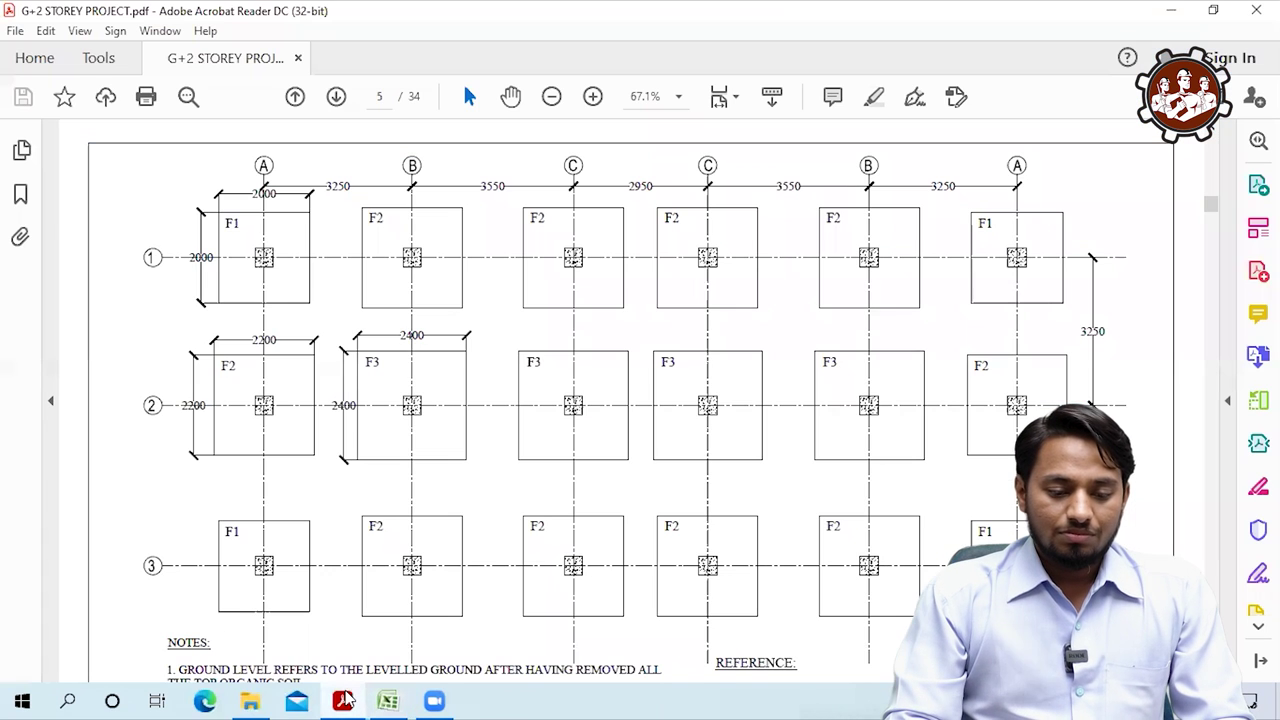
scroll(470, 582, down, 2)
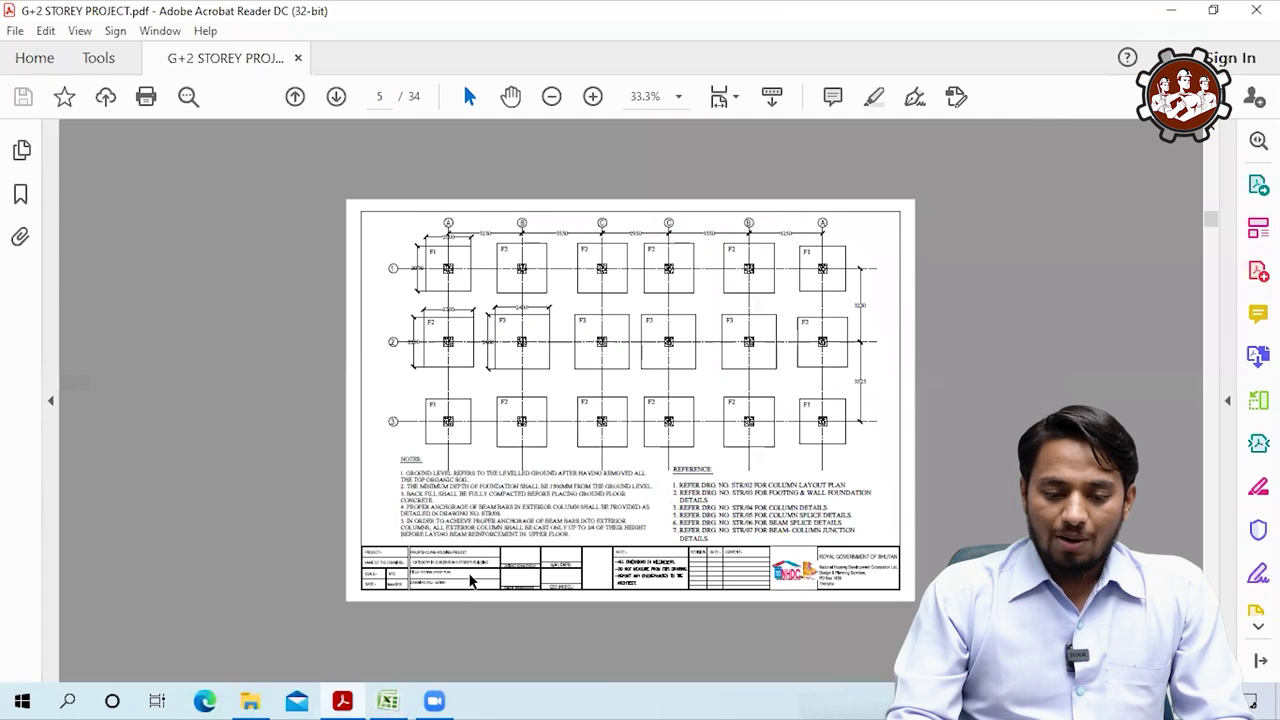
scroll(472, 582, down, 2)
scroll(470, 582, down, 1)
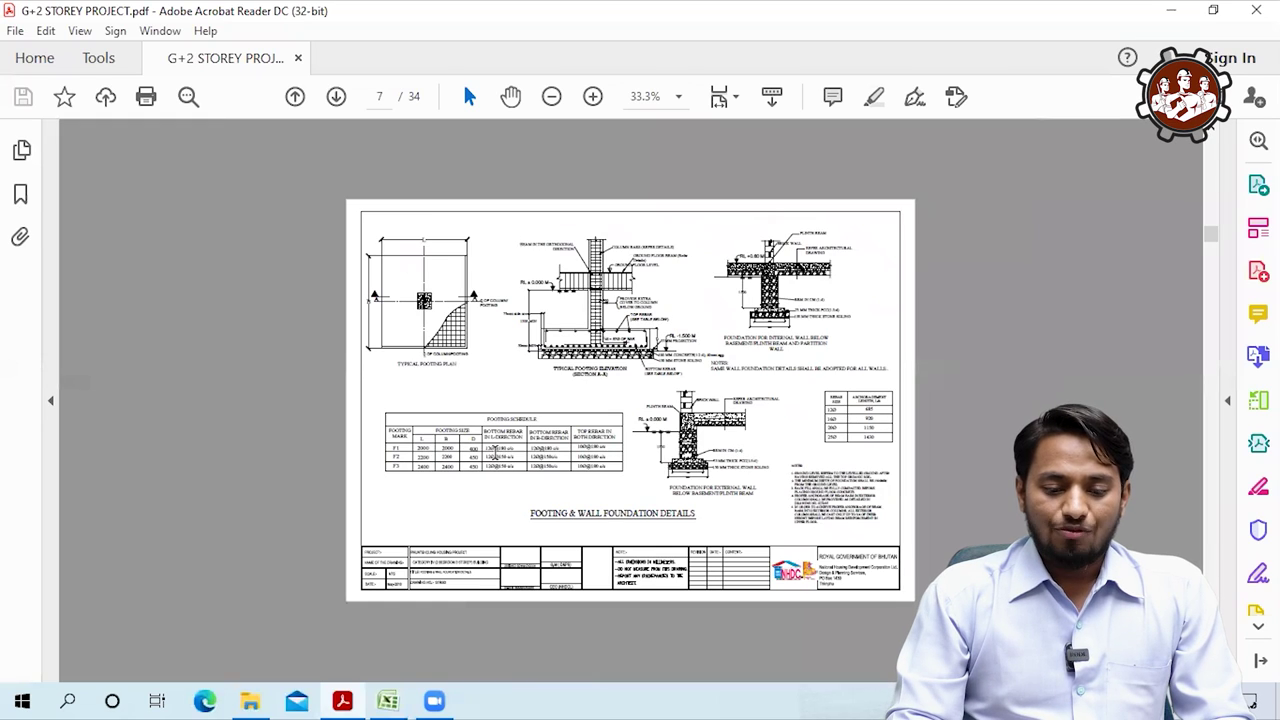
scroll(457, 400, up, 1)
scroll(457, 400, up, 1)
scroll(457, 400, up, 1)
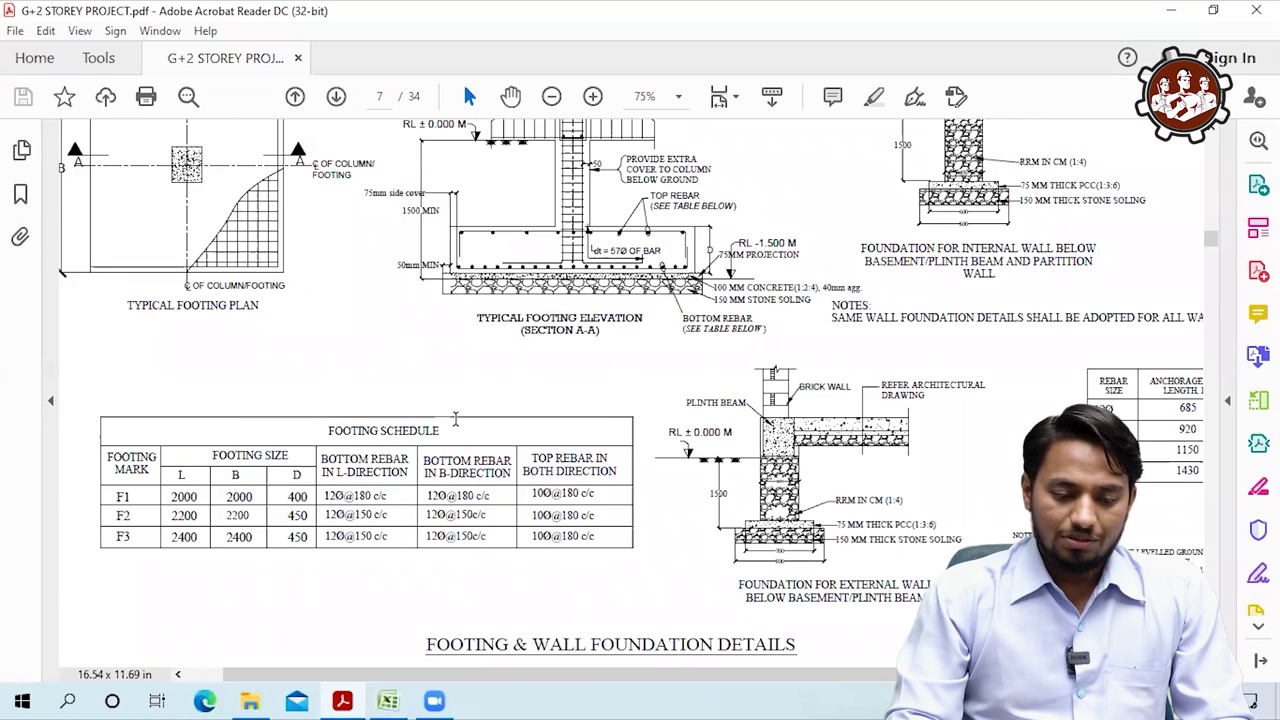
scroll(457, 427, up, 2)
scroll(455, 417, down, 3)
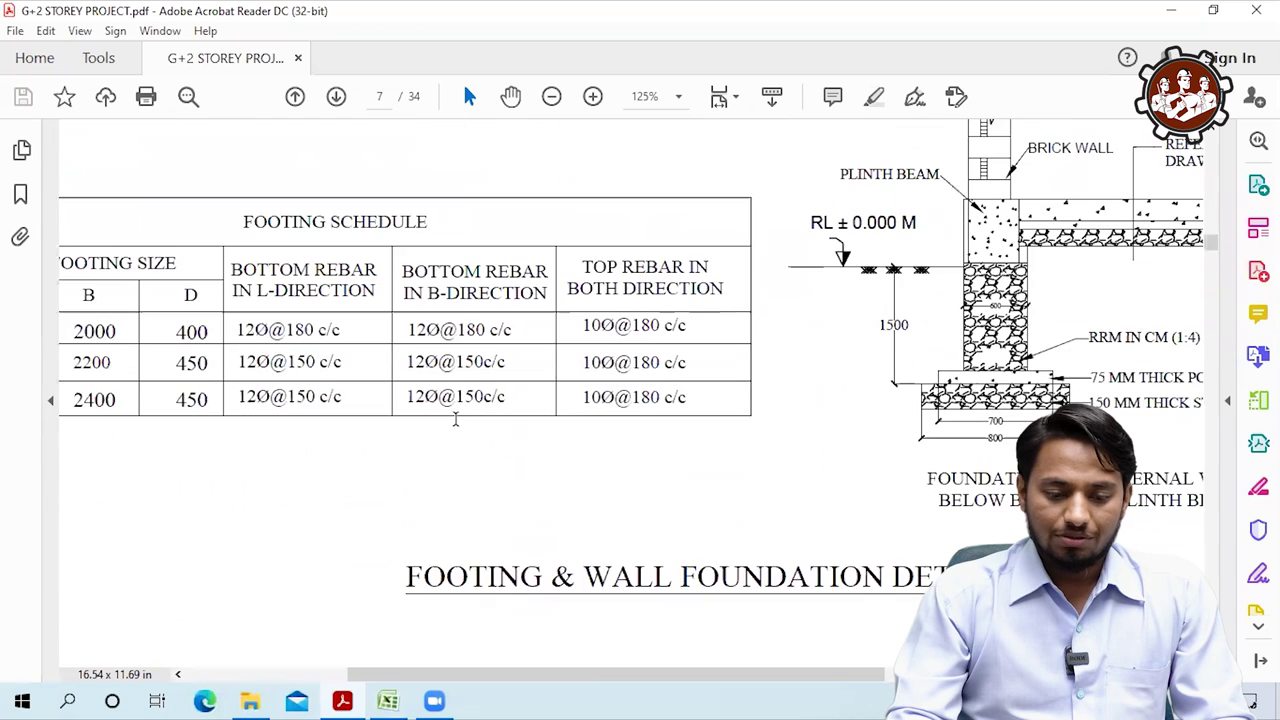
scroll(455, 418, left, 3)
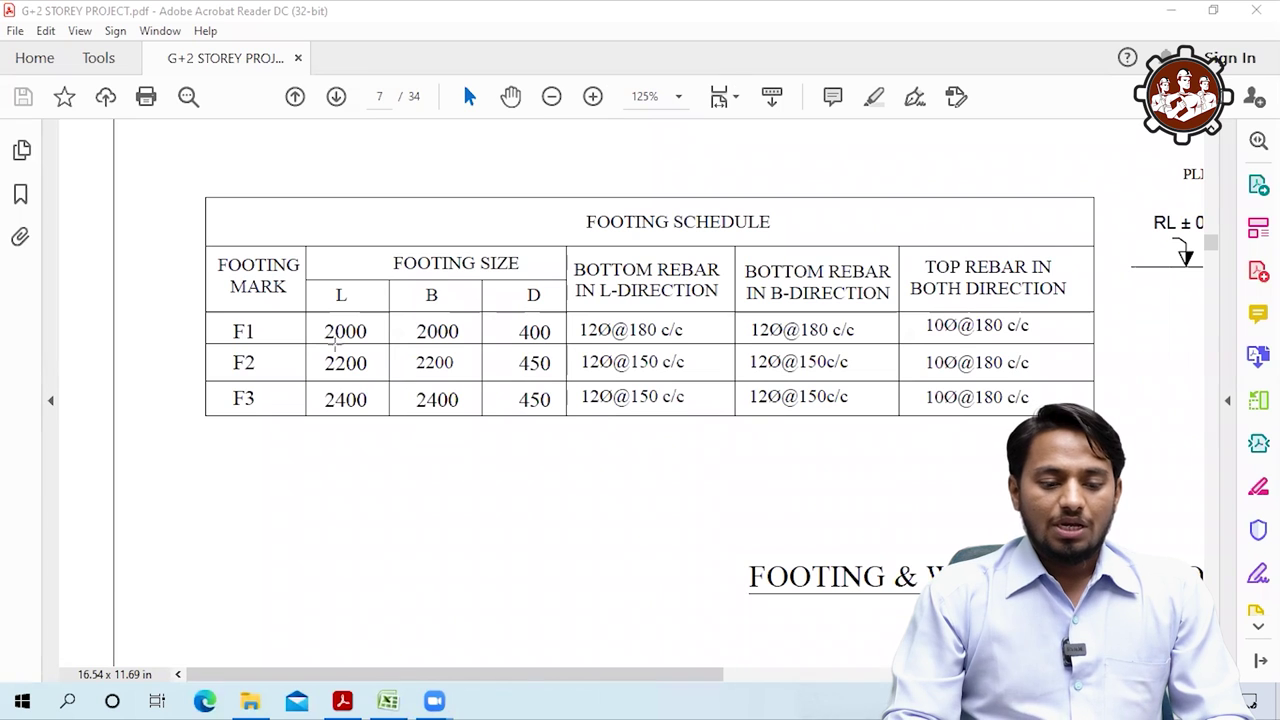
drag(228, 320, 488, 338)
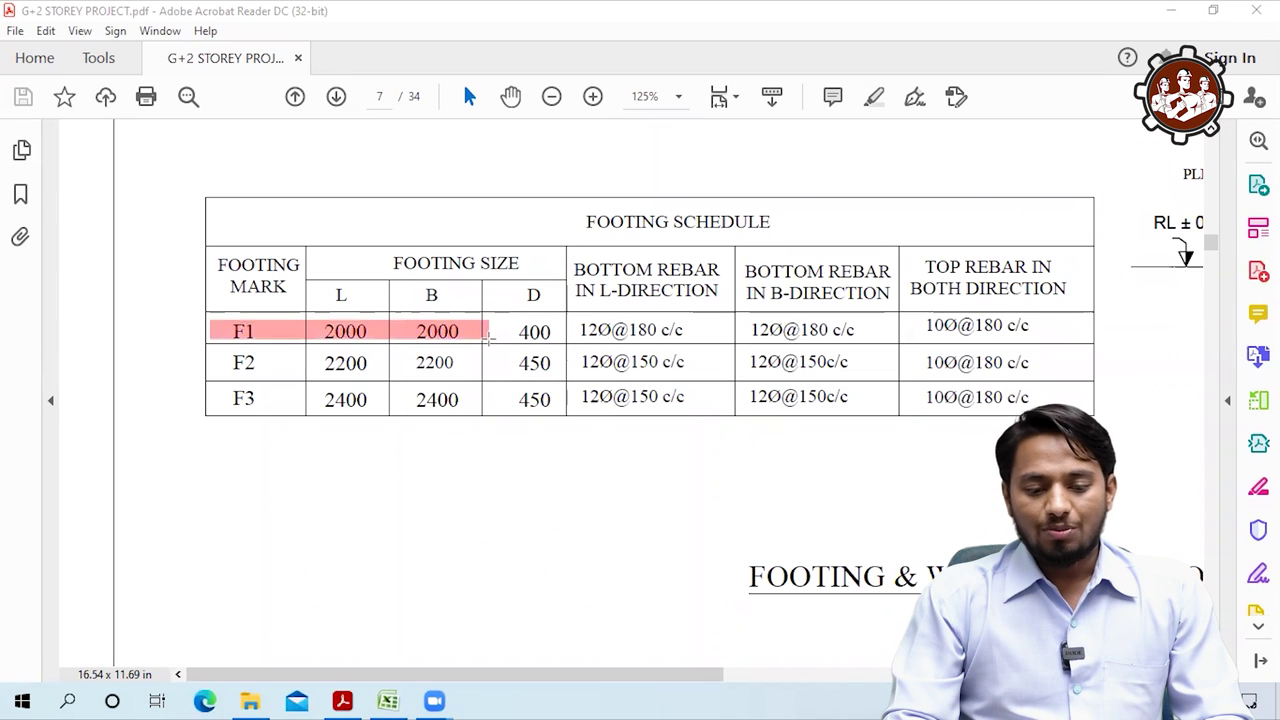
drag(208, 350, 488, 372)
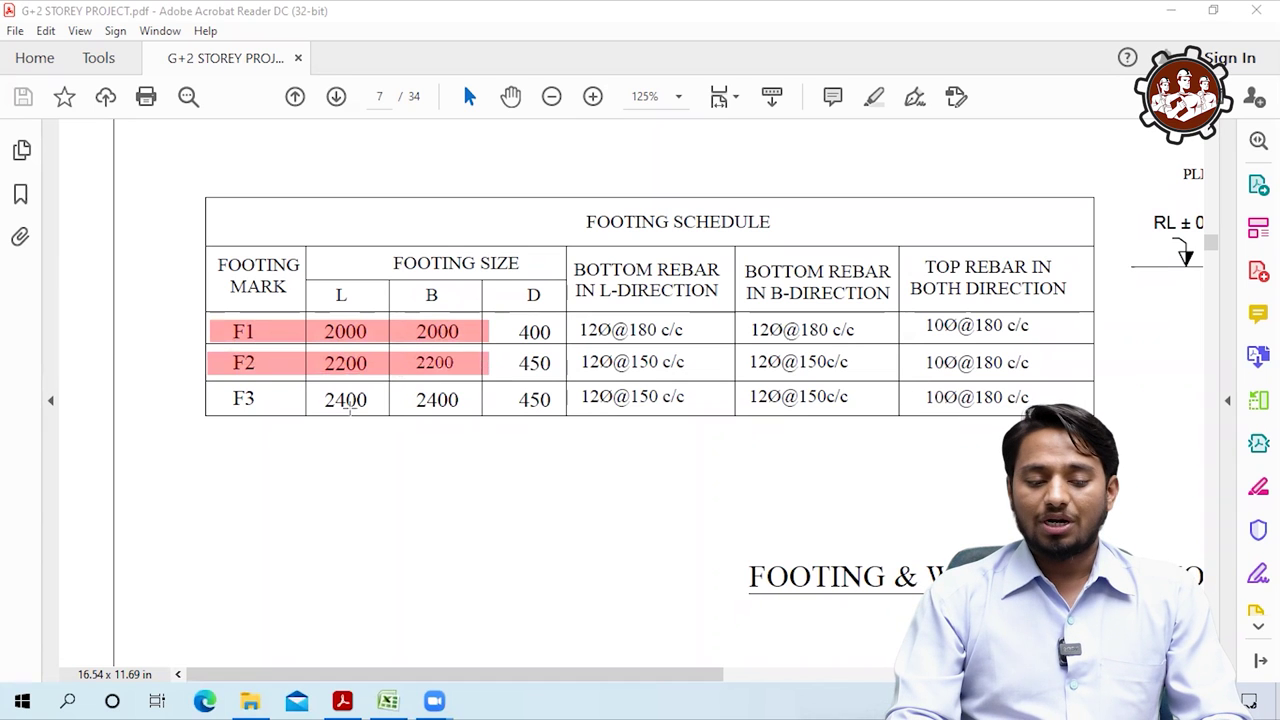
drag(212, 390, 488, 414)
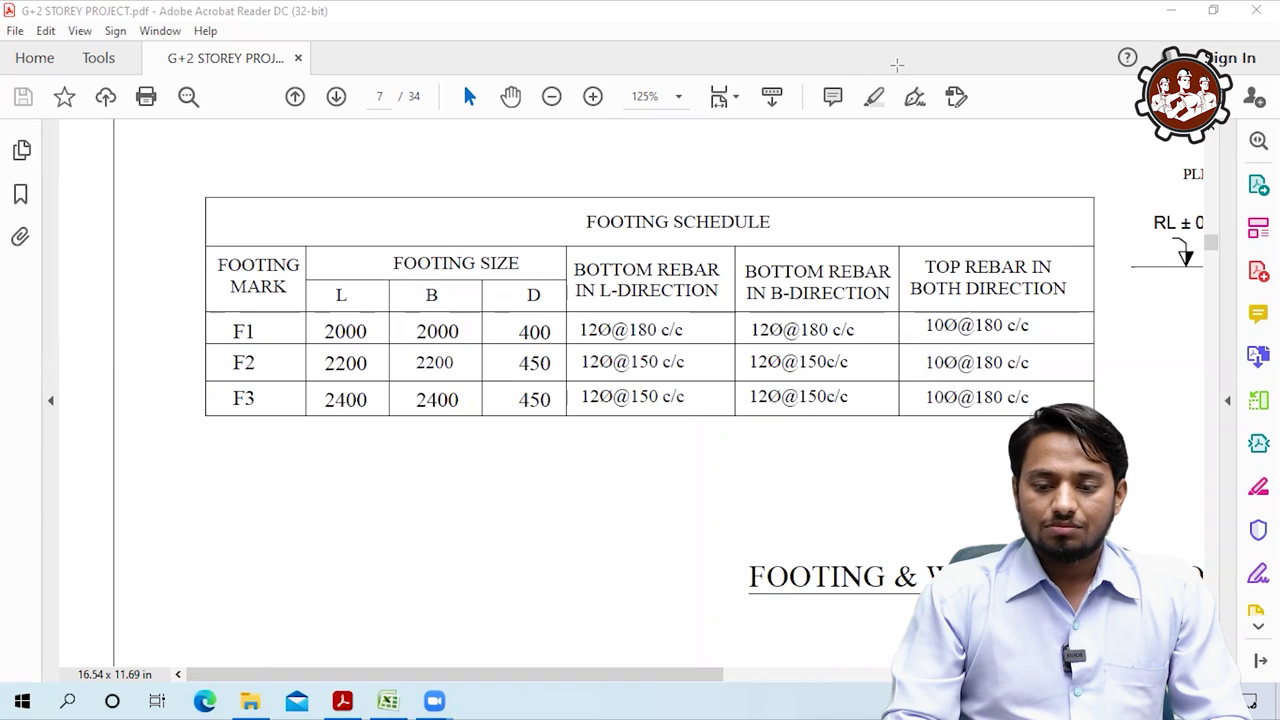
Enter footing F1's length and breadth as 2 and 2 m in the Excavation Work sheet
click(388, 699)
click(391, 323)
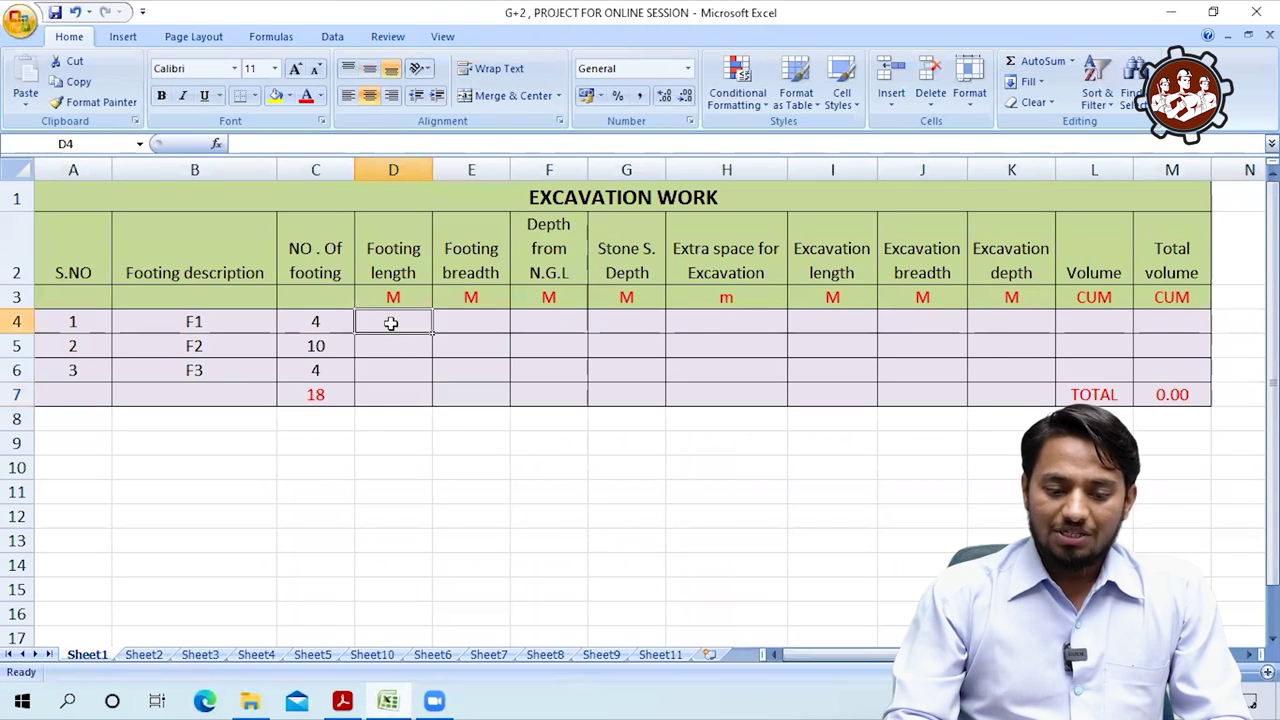
double_click(391, 323)
key(Tab)
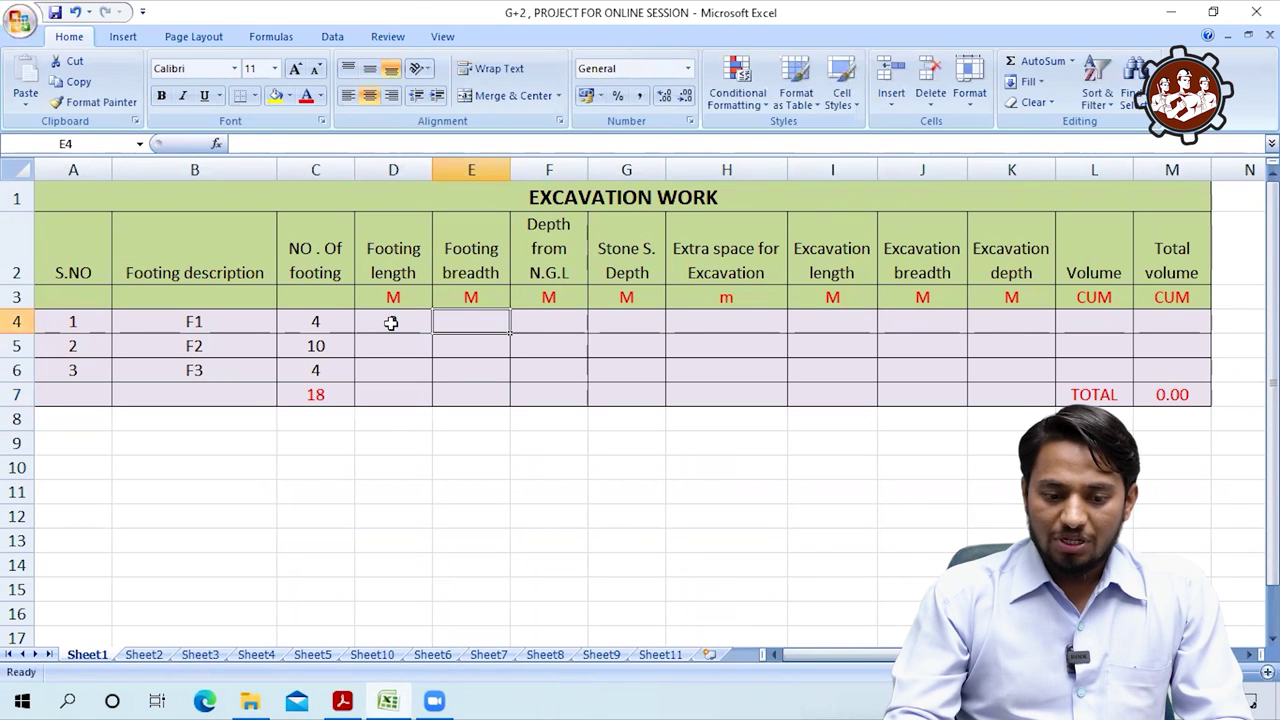
text(2)
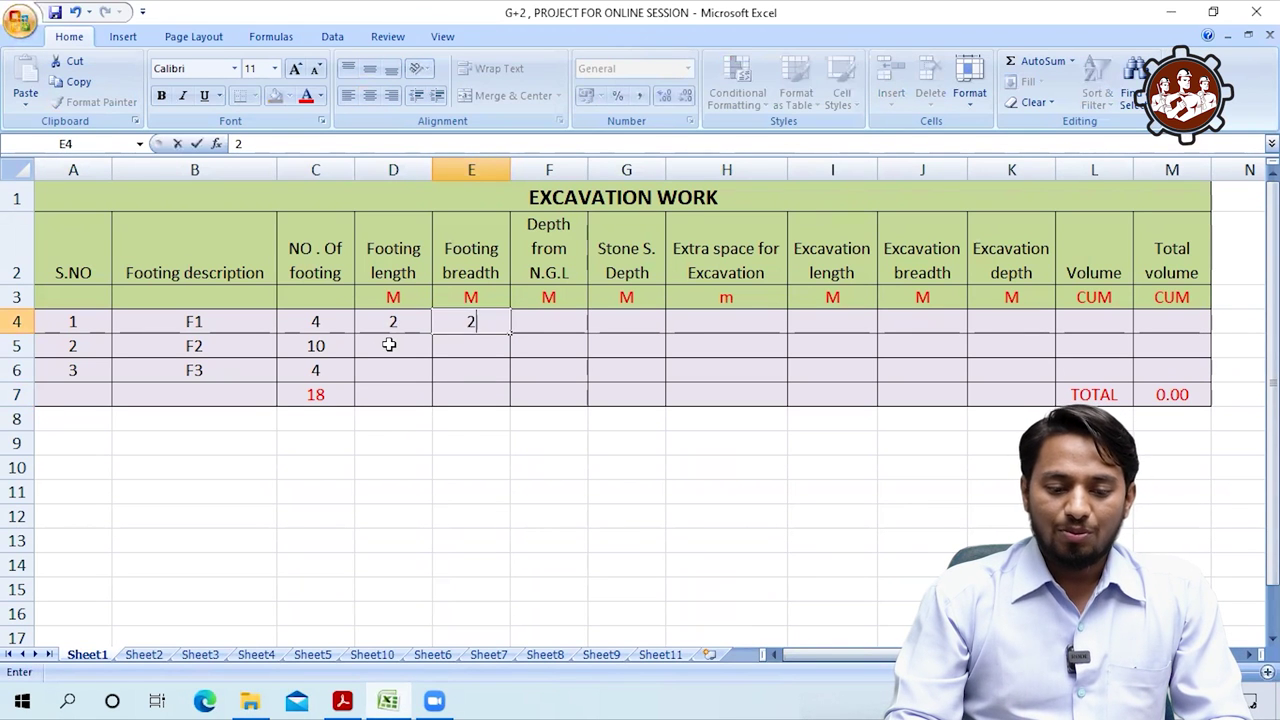
click(389, 344)
Enter F2 as 2.2 × 2.2 m and F3 as 2.4 × 2.4 m
text(2.2)
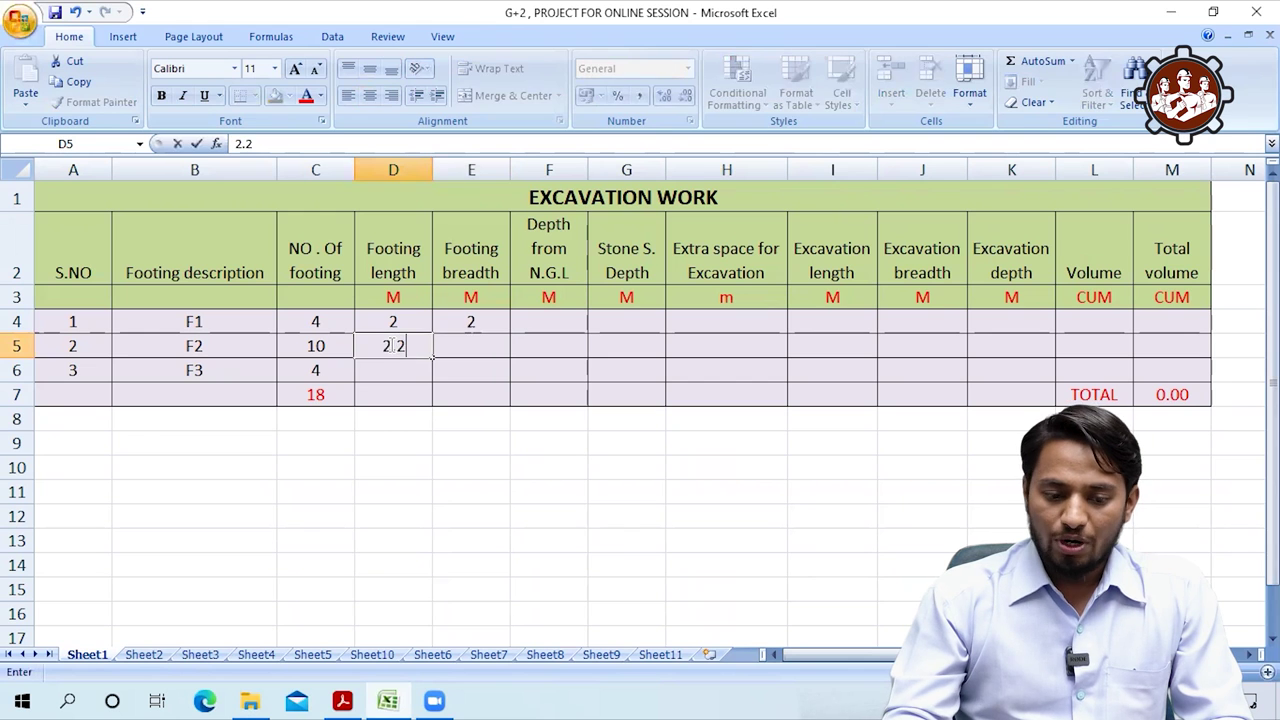
key(Tab)
text(2.2)
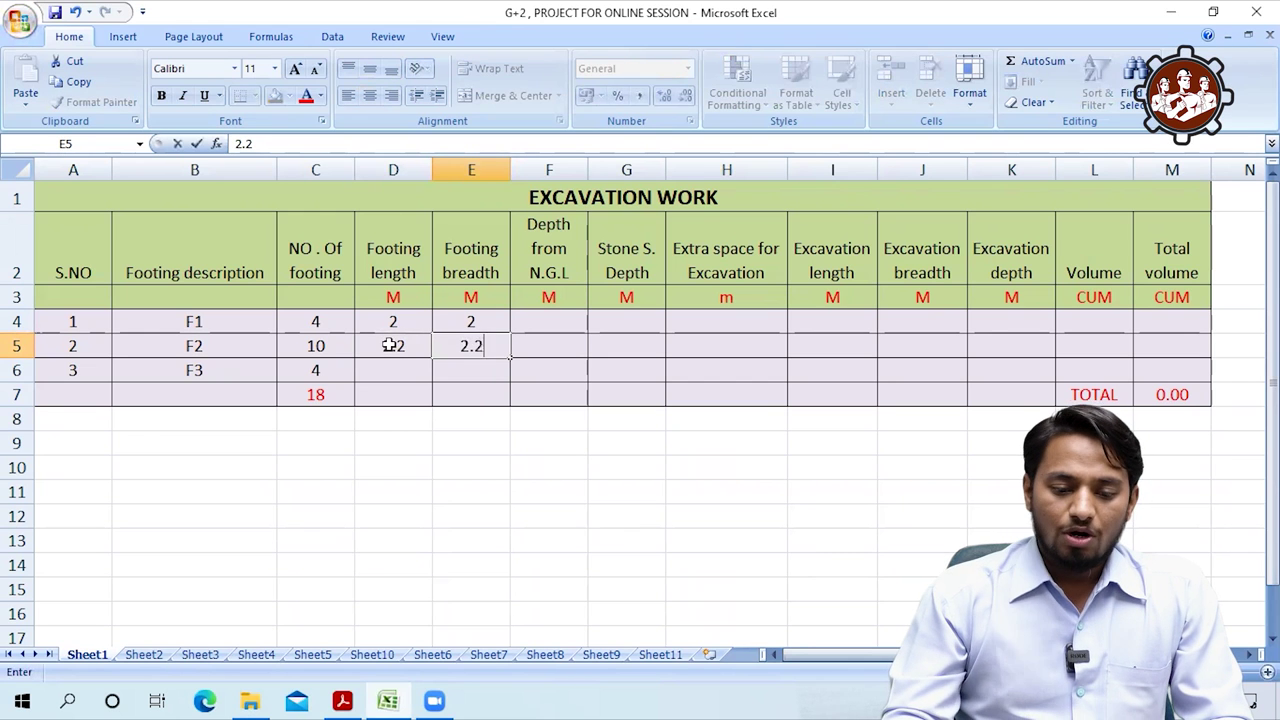
click(389, 367)
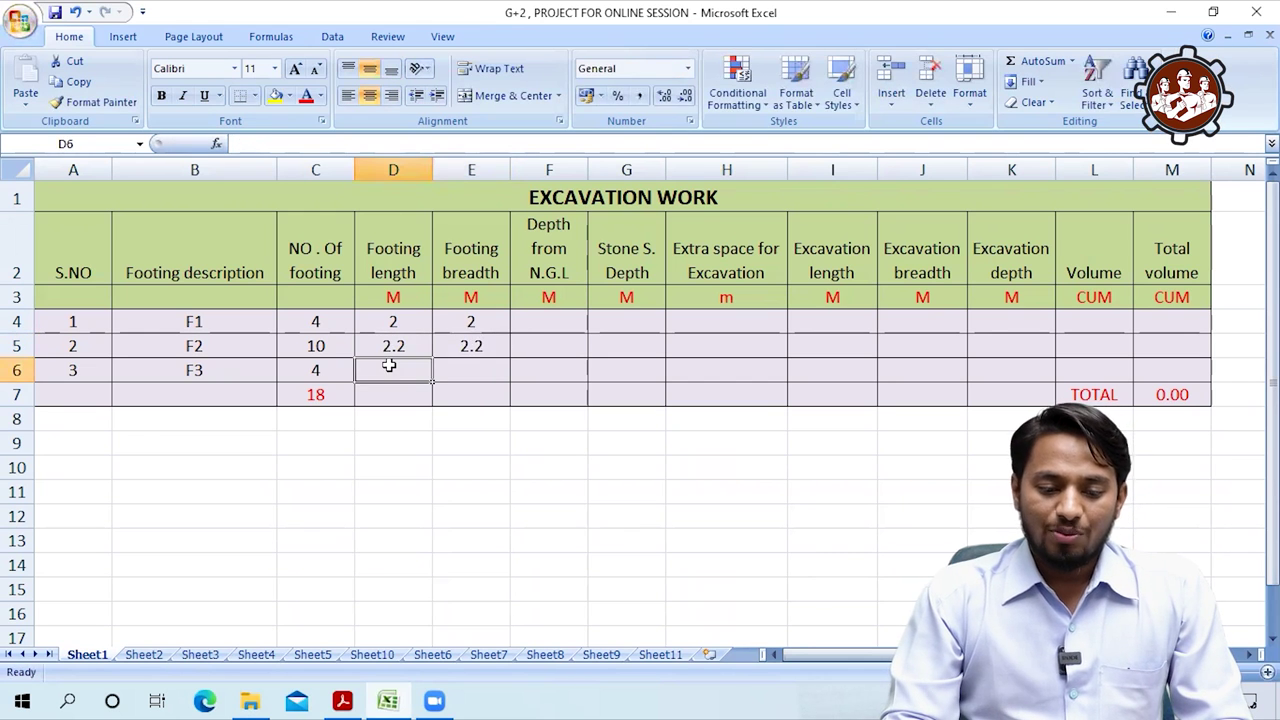
text(2.4)
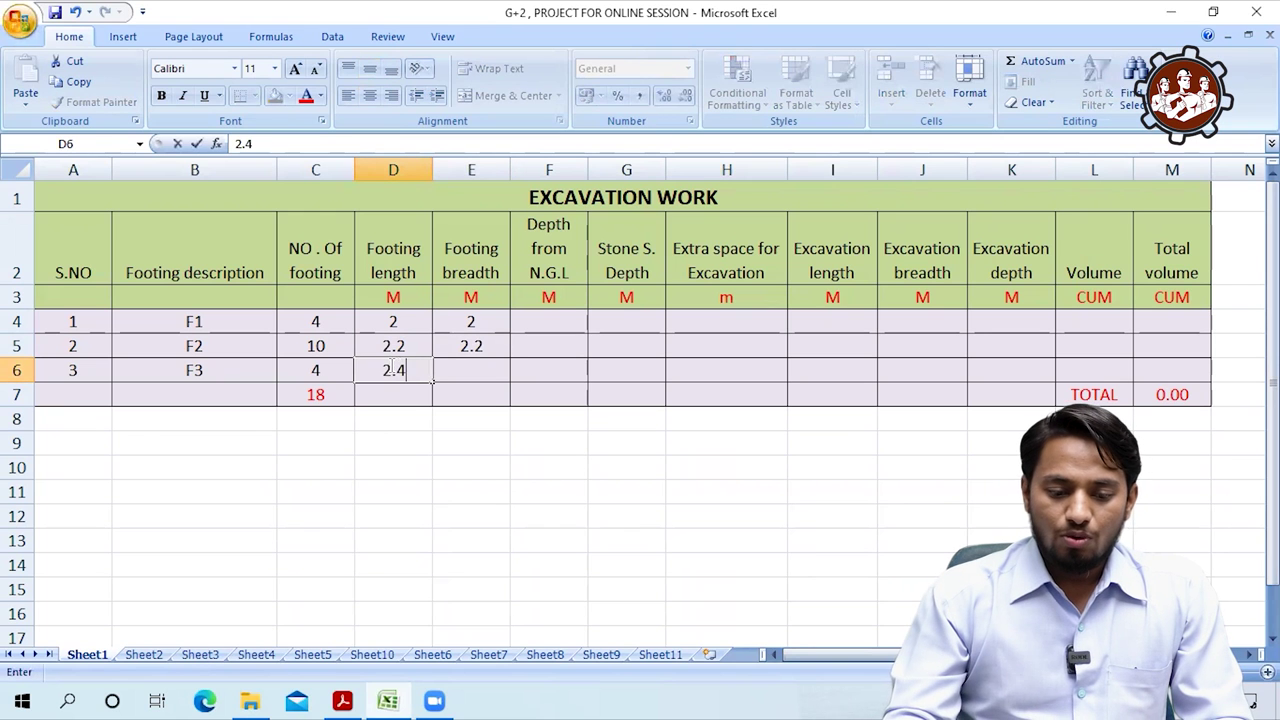
key(Tab)
text(2.4)
click(436, 416)
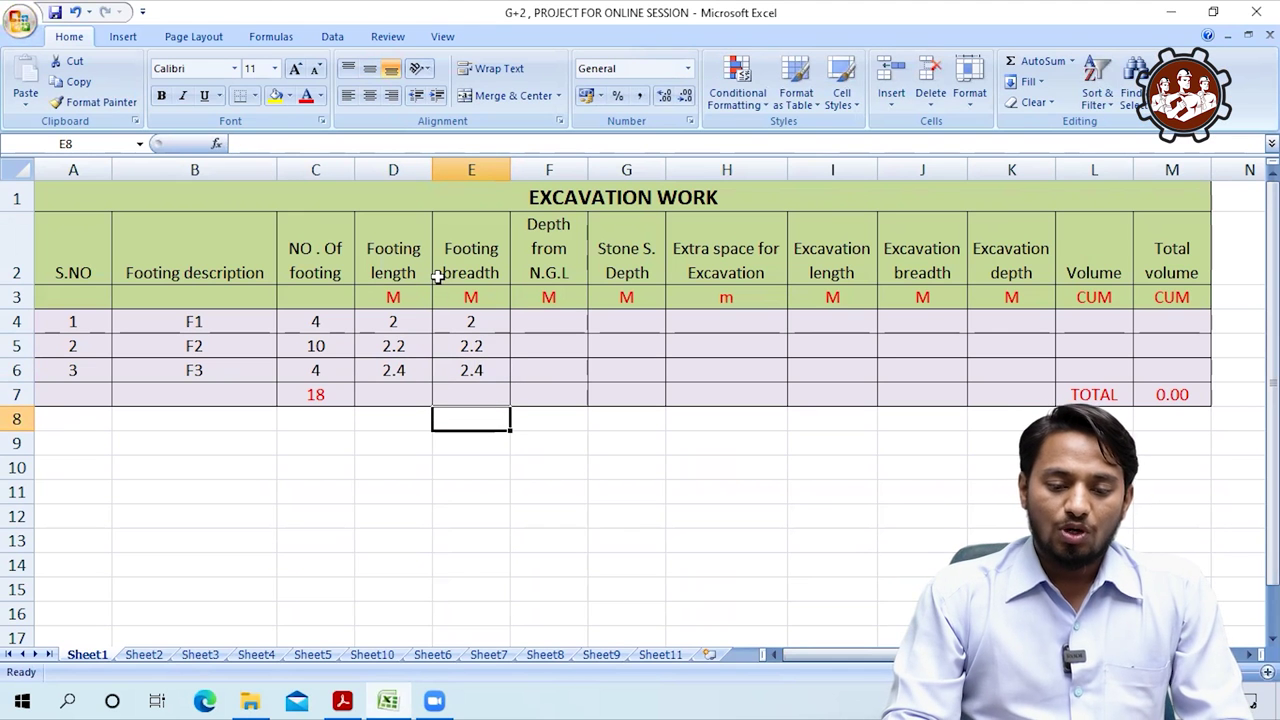
click(547, 318)
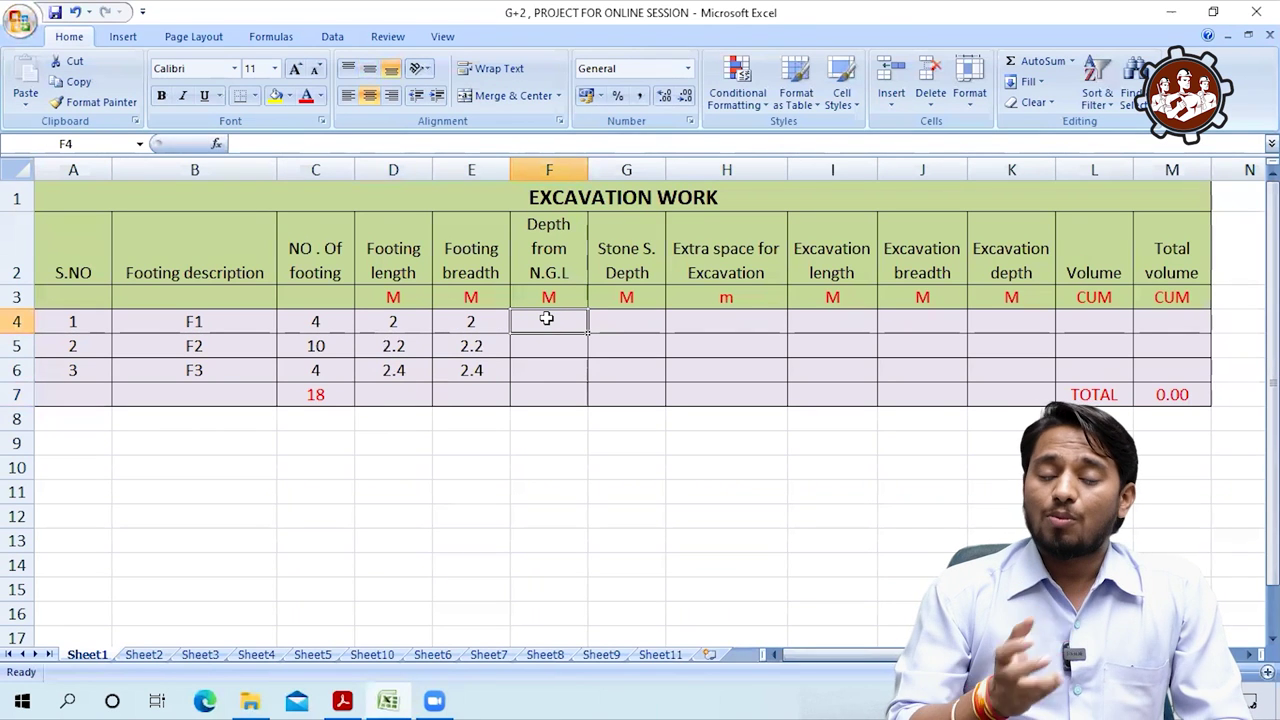
Scroll the PDF to the Typical Footing Elevation showing 1500 MIN depth and RL -1.500 M
click(343, 700)
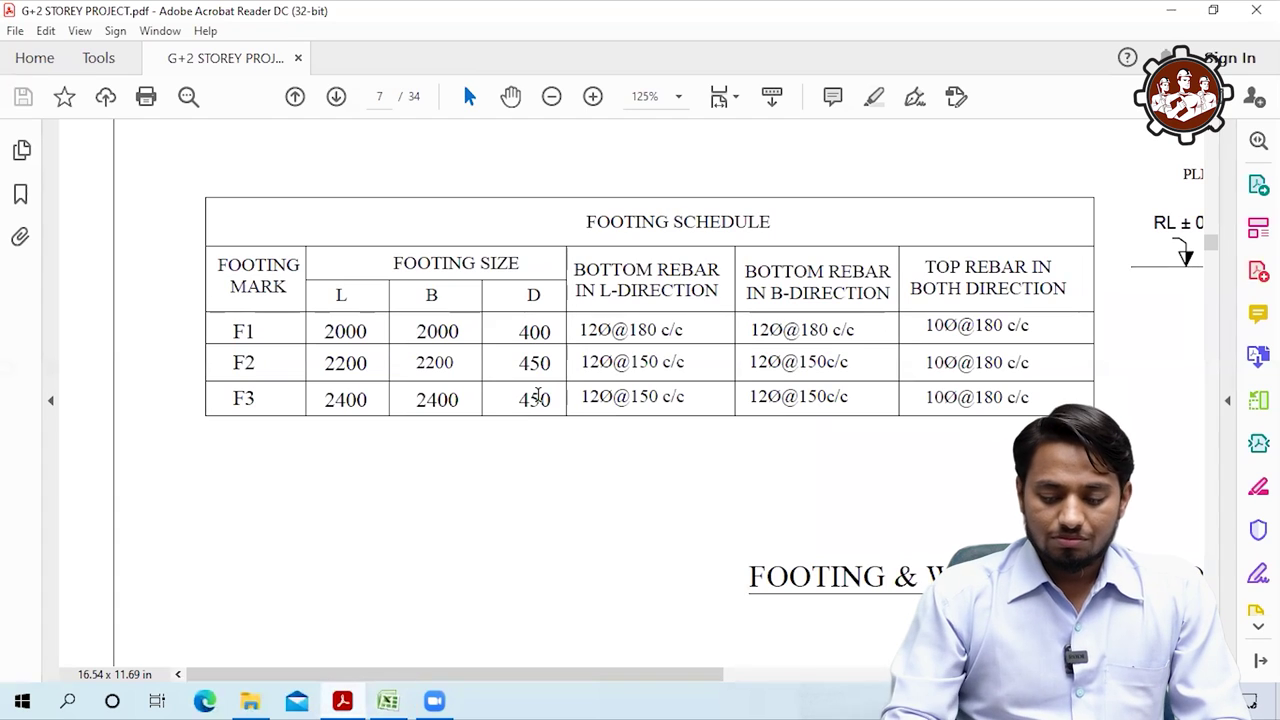
scroll(537, 394, down, 10)
scroll(537, 394, up, 1)
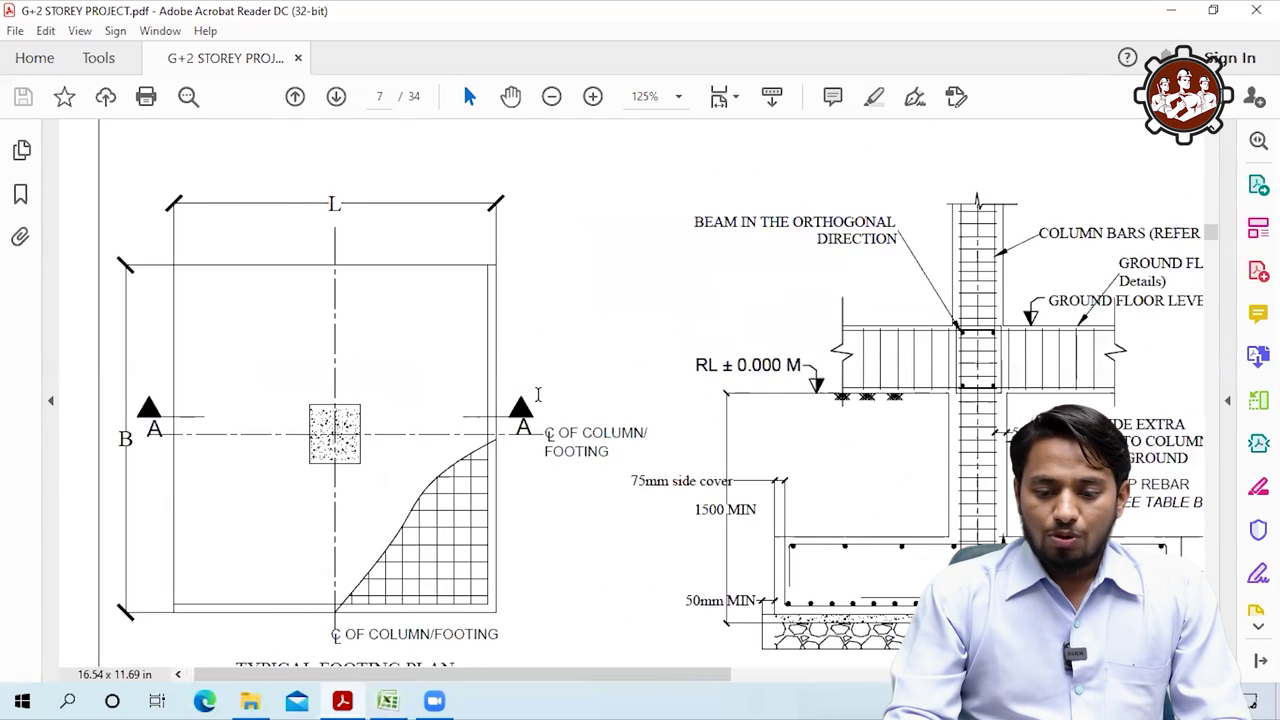
scroll(538, 398, right, 5)
scroll(539, 403, left, 3)
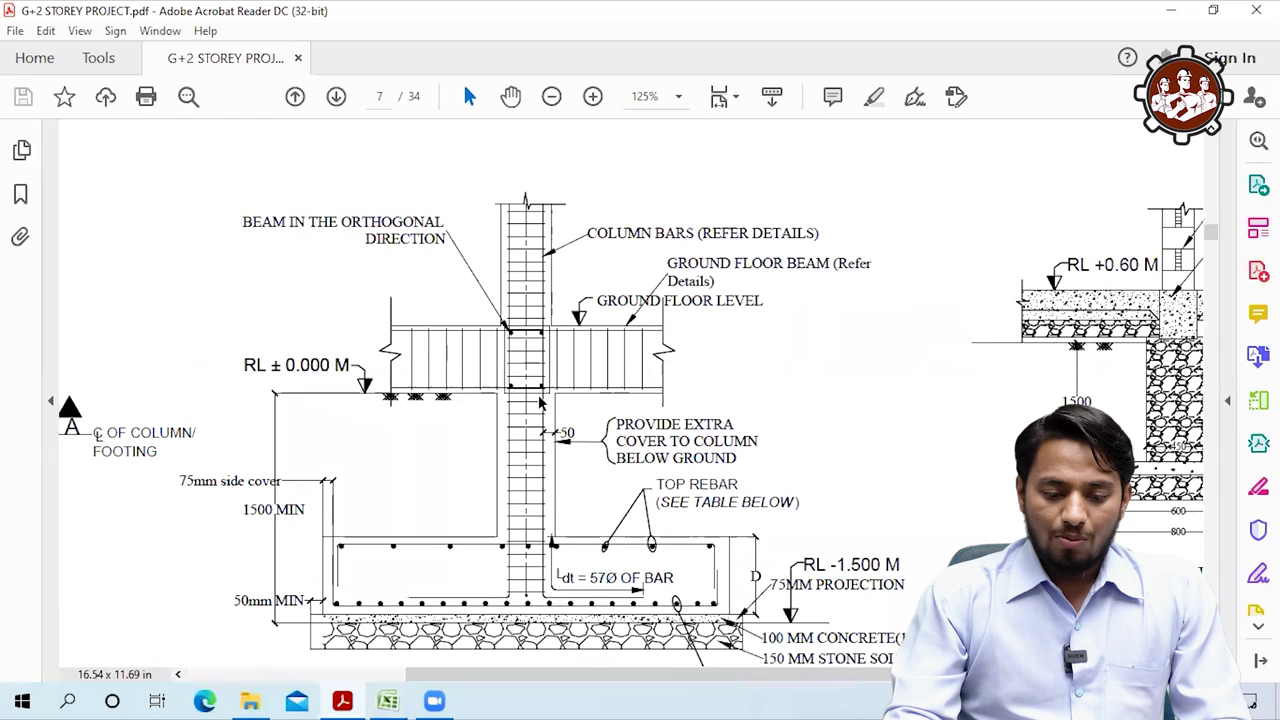
scroll(539, 403, down, 1)
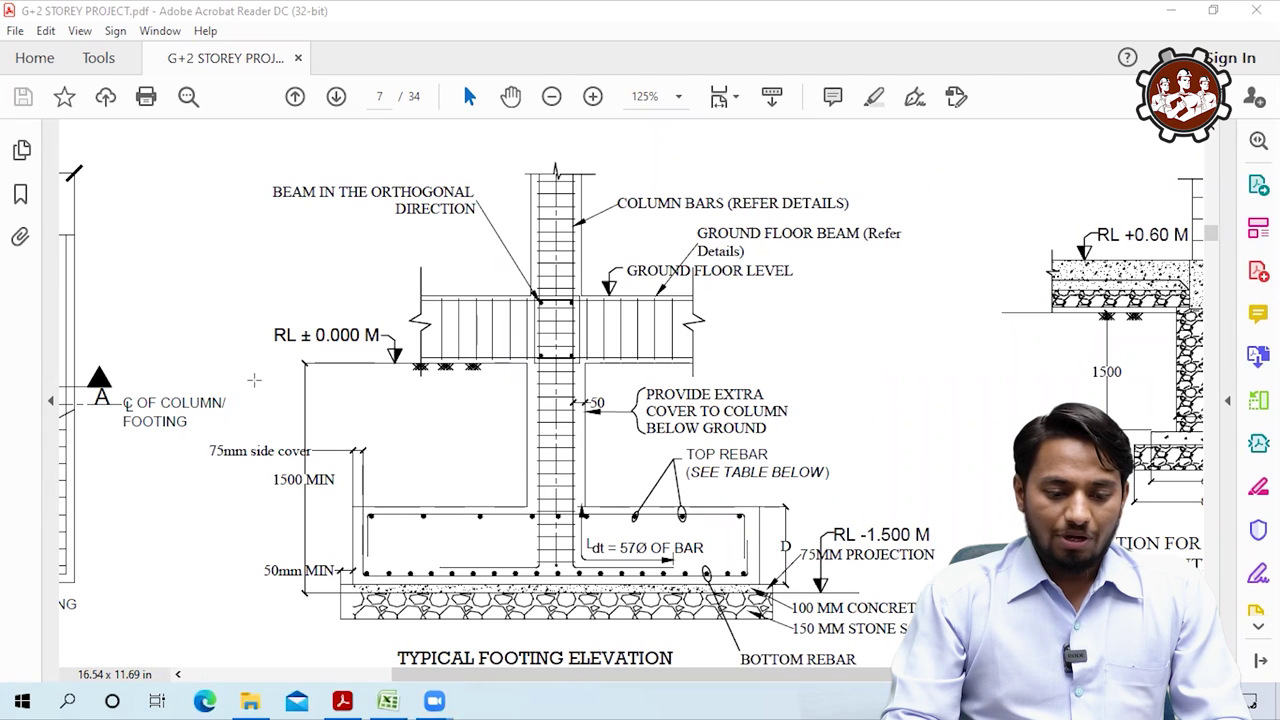
Draw a green line along RL ± 0.000 M, underline that label, and add a red arrow to the footing base
drag(235, 365, 962, 361)
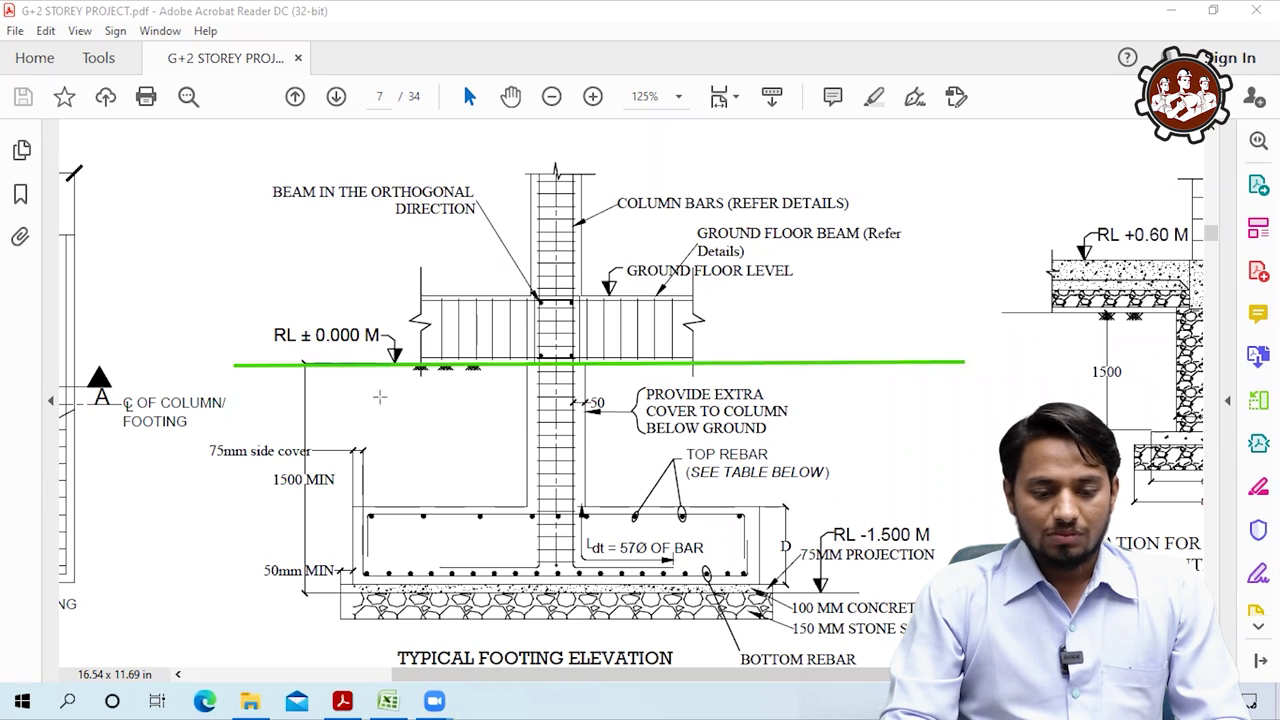
drag(228, 366, 976, 360)
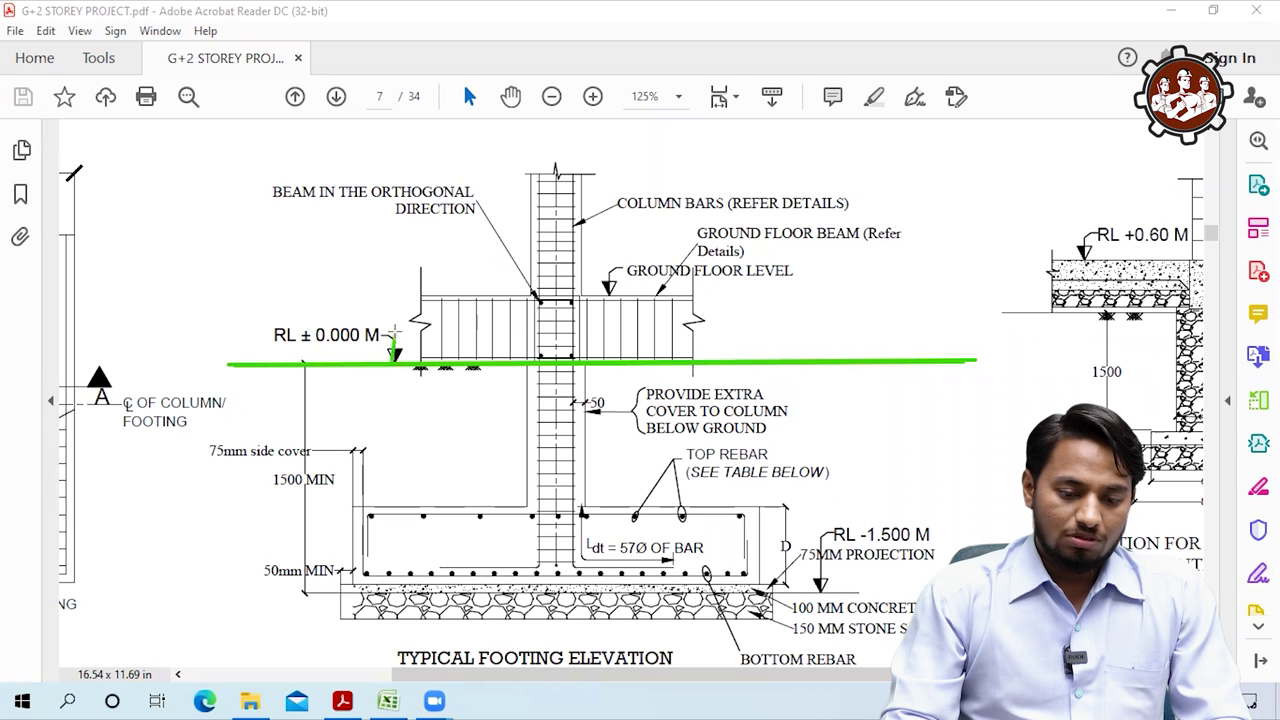
drag(256, 341, 378, 340)
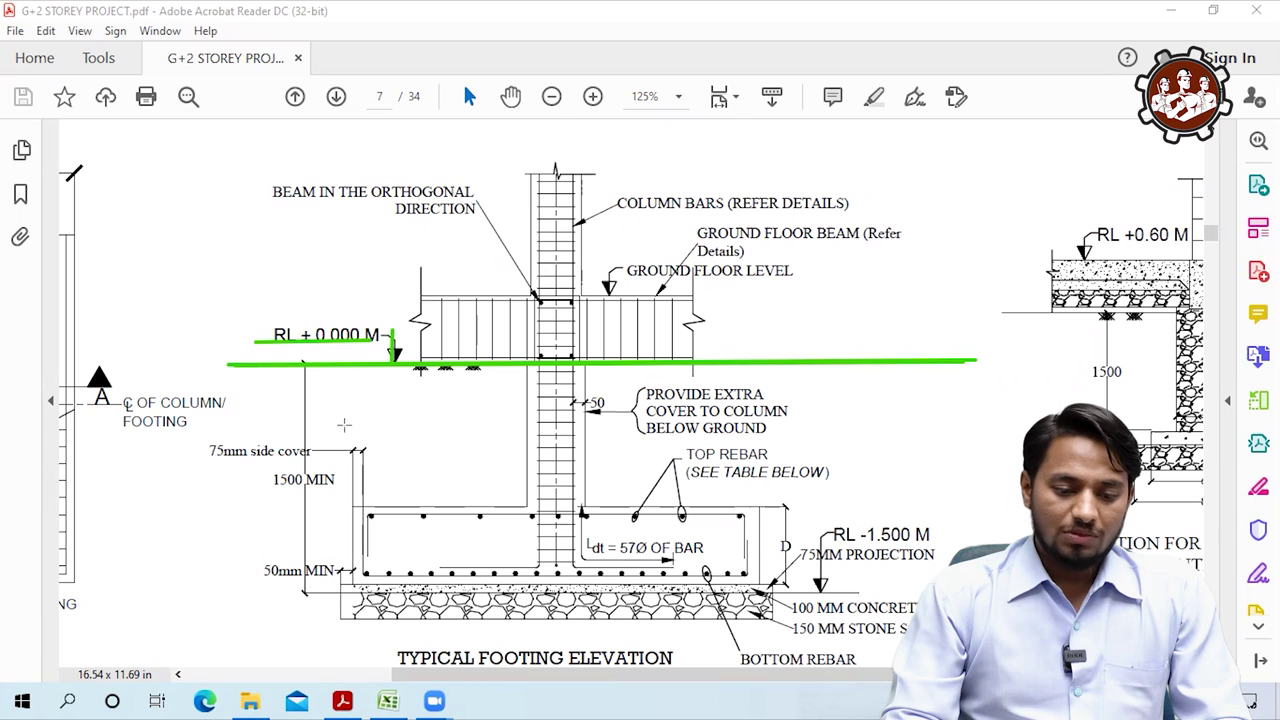
drag(303, 363, 303, 591)
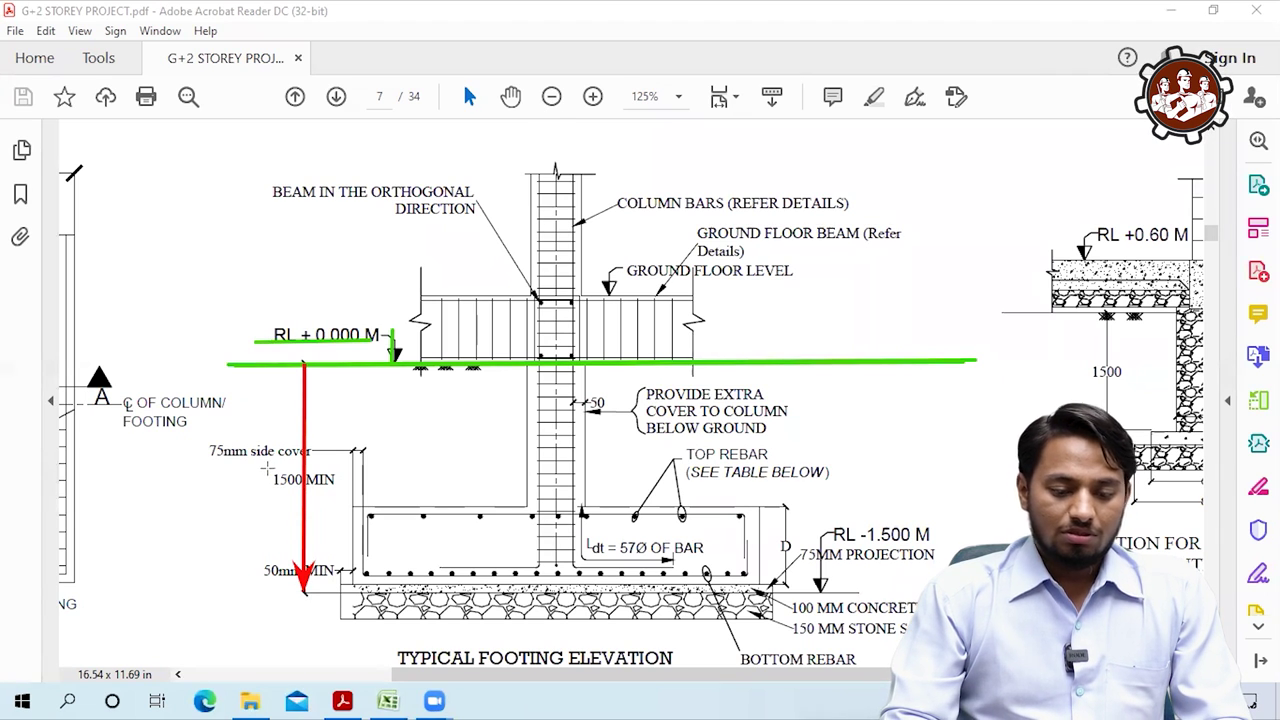
Mark 1500 MIN, the stone soling layer and the 100 MM concrete / 150 MM stone labels with pink boxes
drag(268, 469, 334, 491)
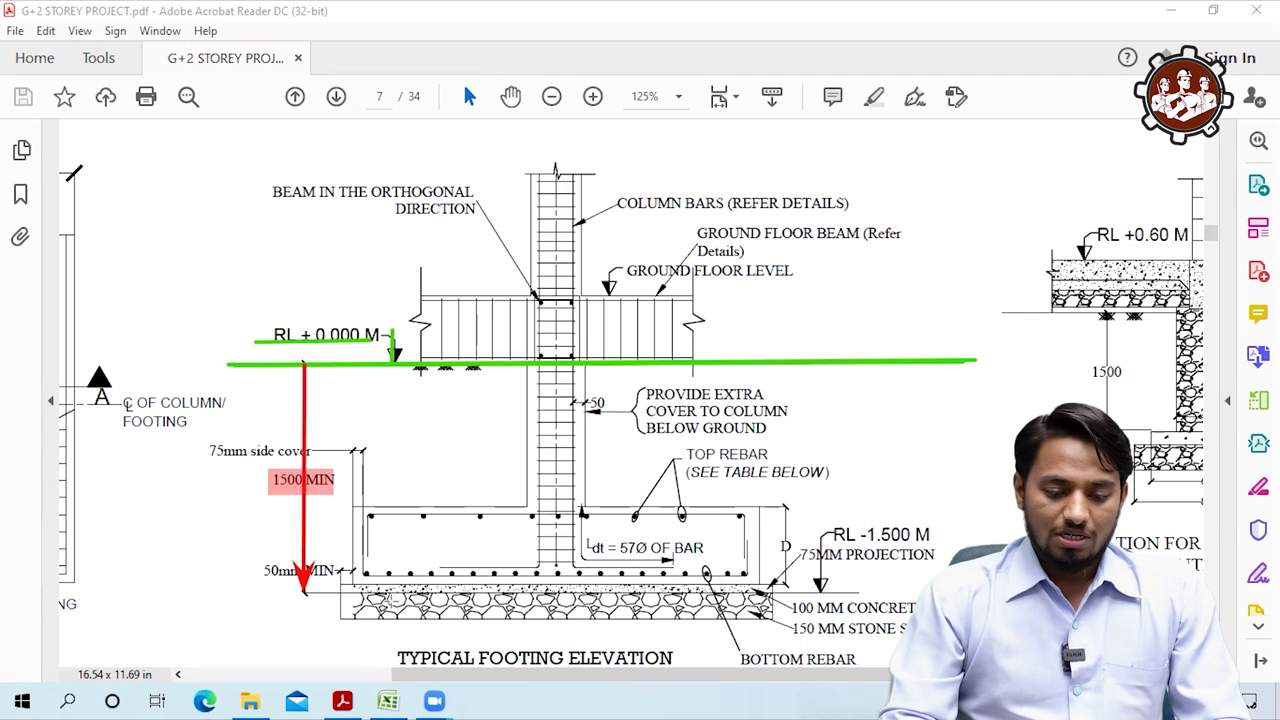
drag(340, 592, 772, 620)
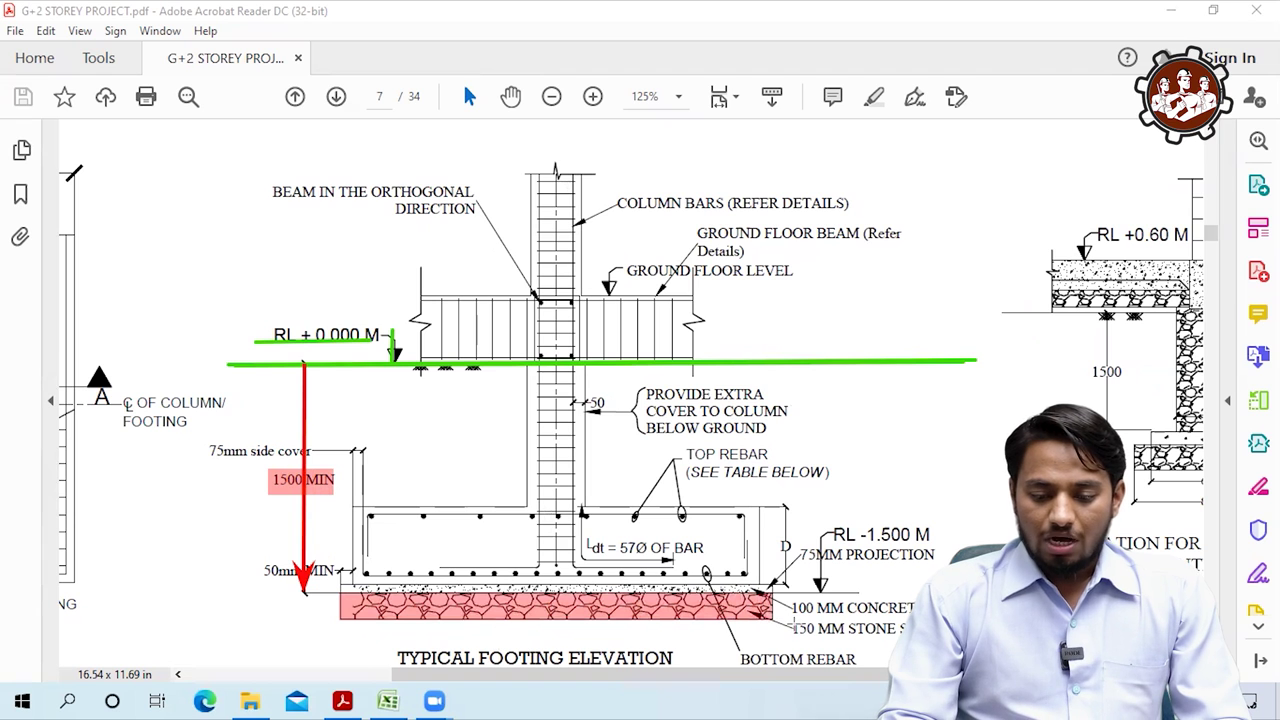
drag(790, 620, 905, 637)
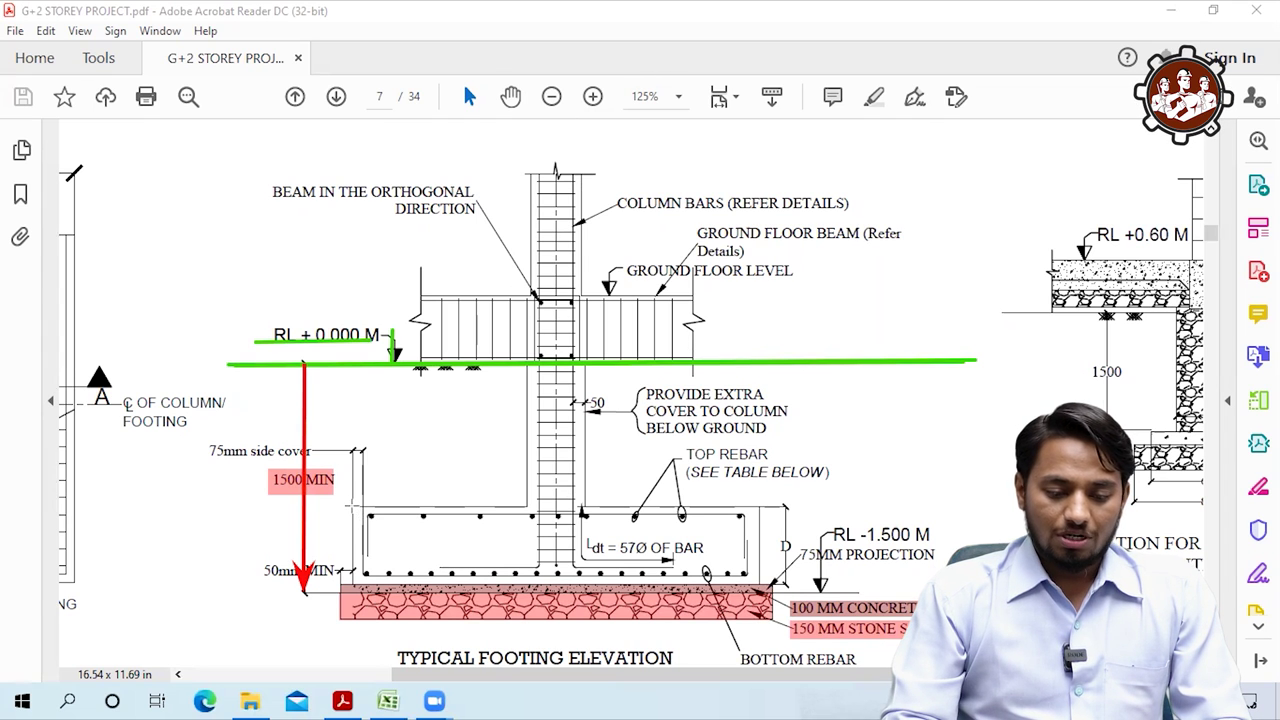
Grey-fill the footing block and column, tint the excavation pit green, and draw a red full-depth arrow
drag(353, 507, 766, 589)
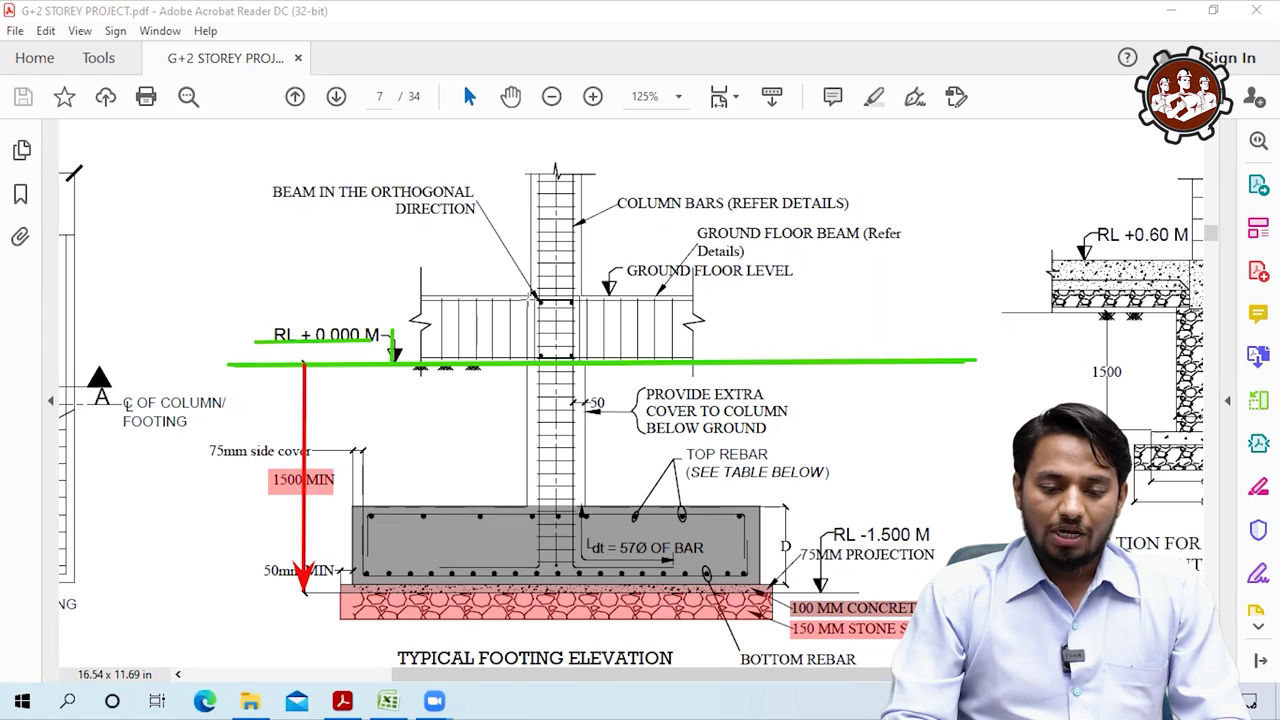
drag(527, 295, 585, 504)
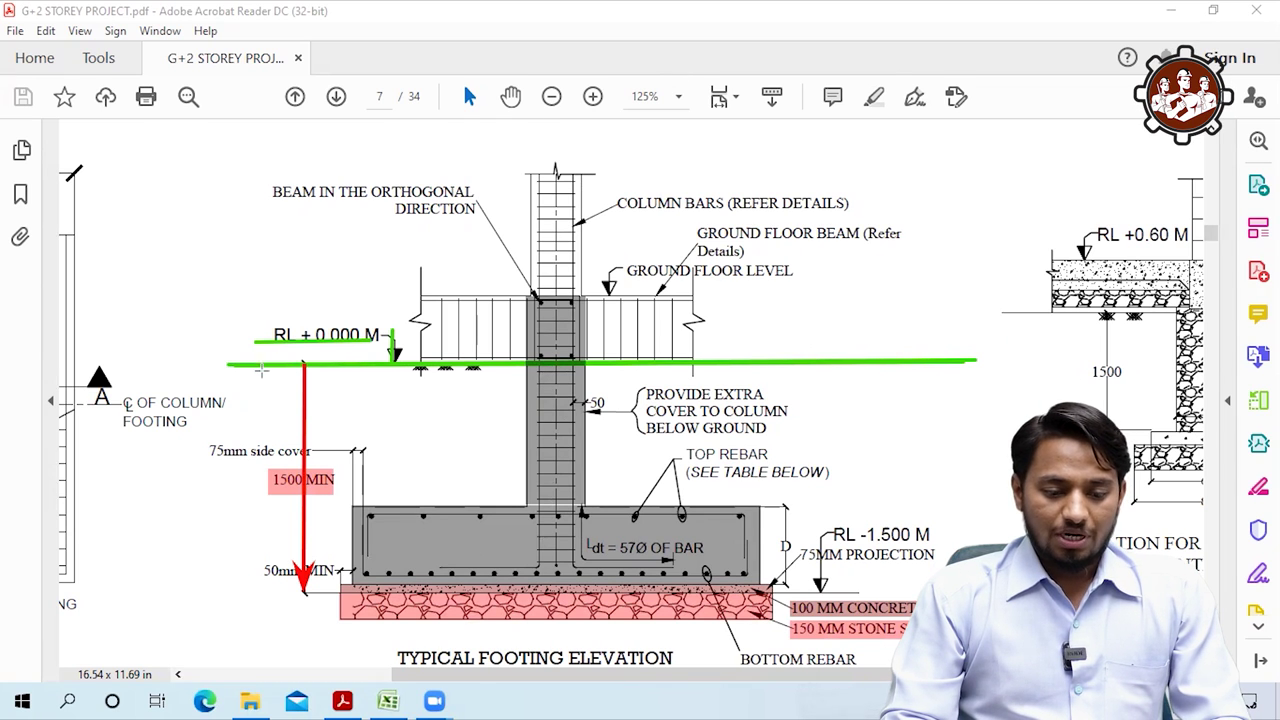
drag(258, 366, 317, 463)
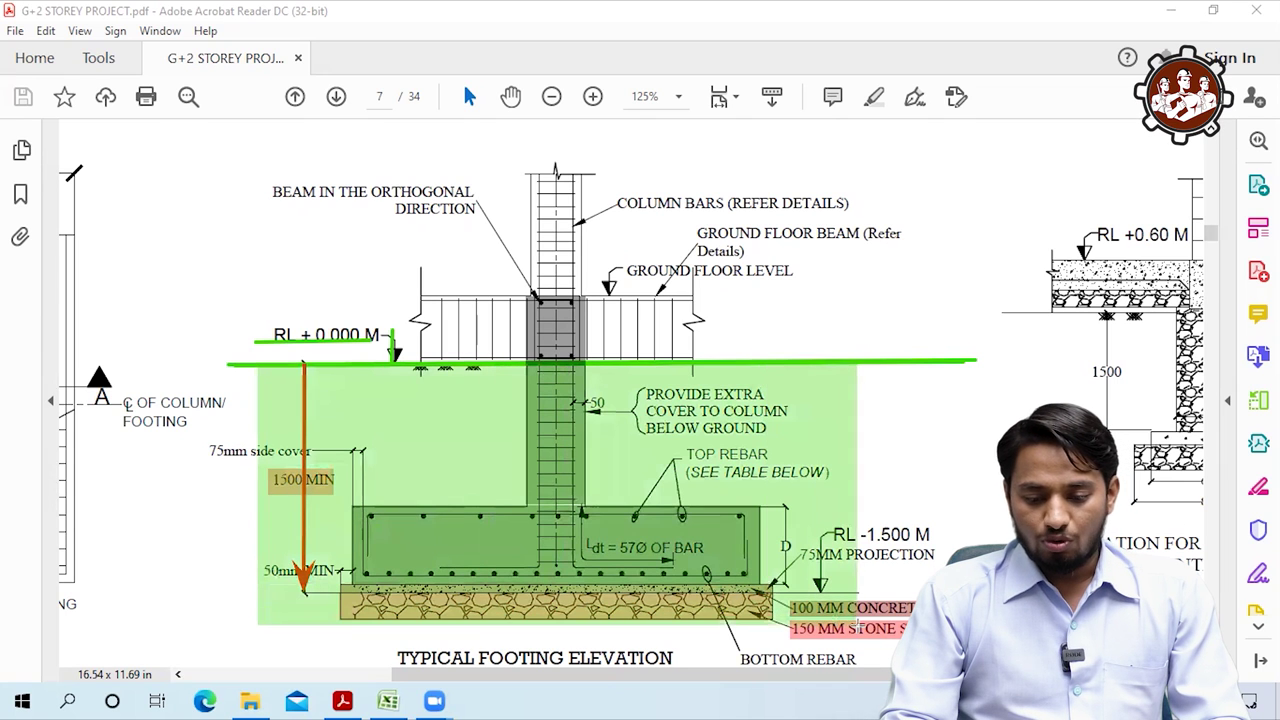
drag(847, 615, 849, 620)
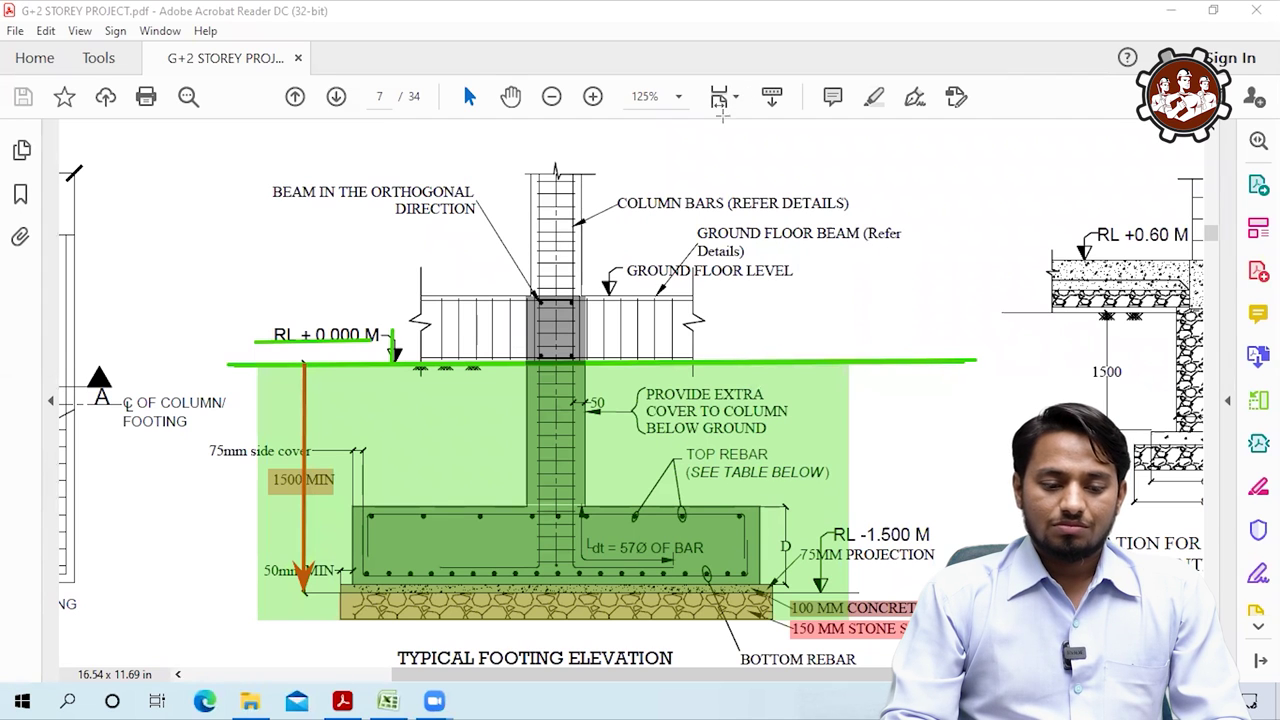
drag(243, 365, 243, 621)
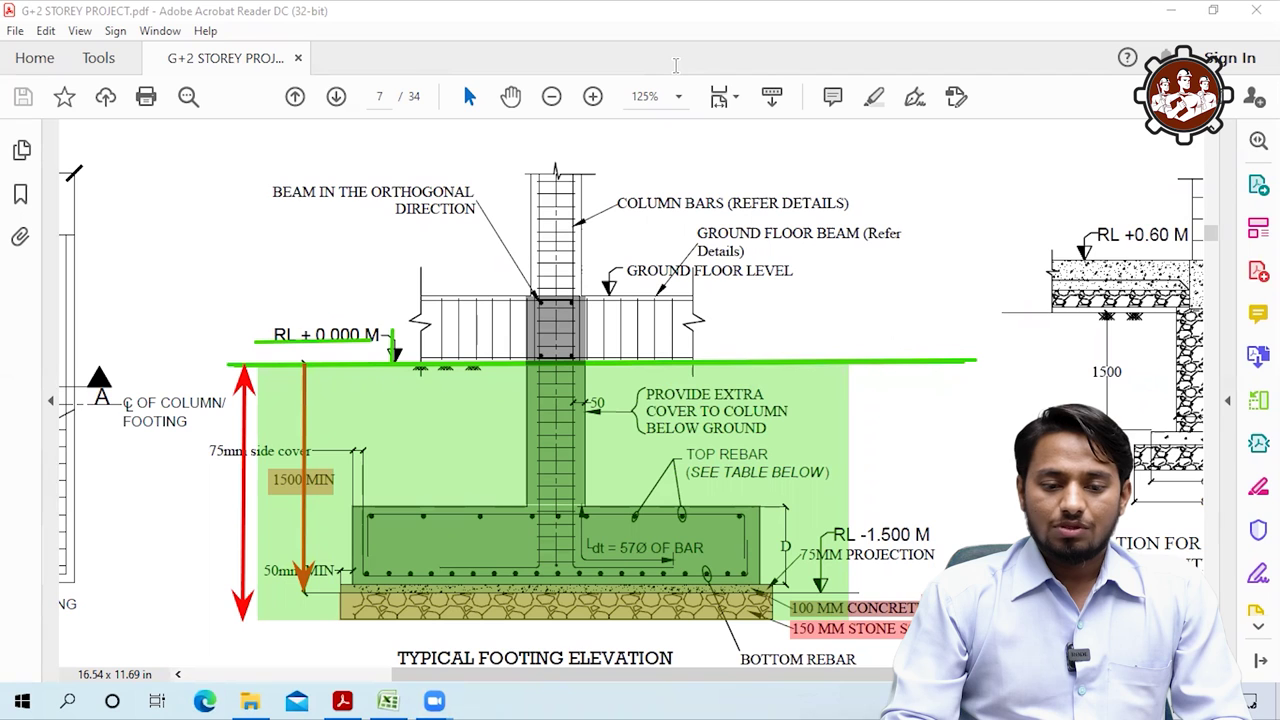
Add a red '150 MM' text label below the footing's left side, beside the depth arrow
click(287, 612)
text(150)
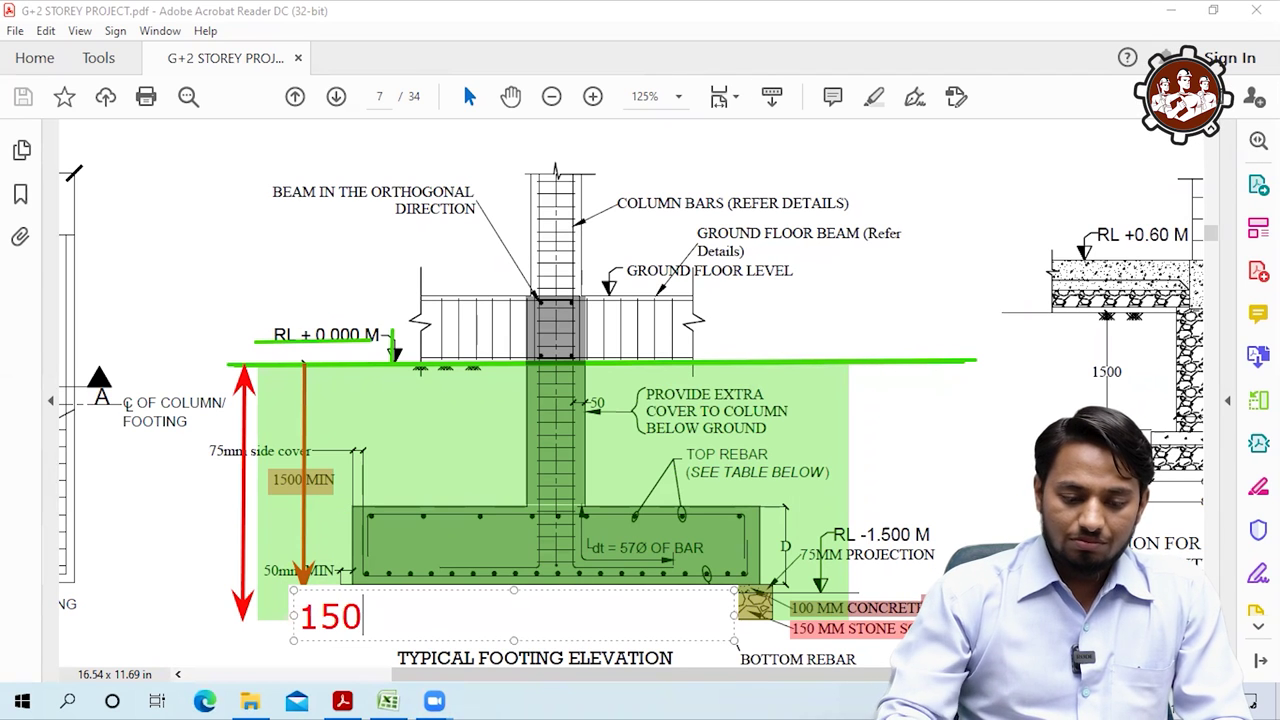
text( MM)
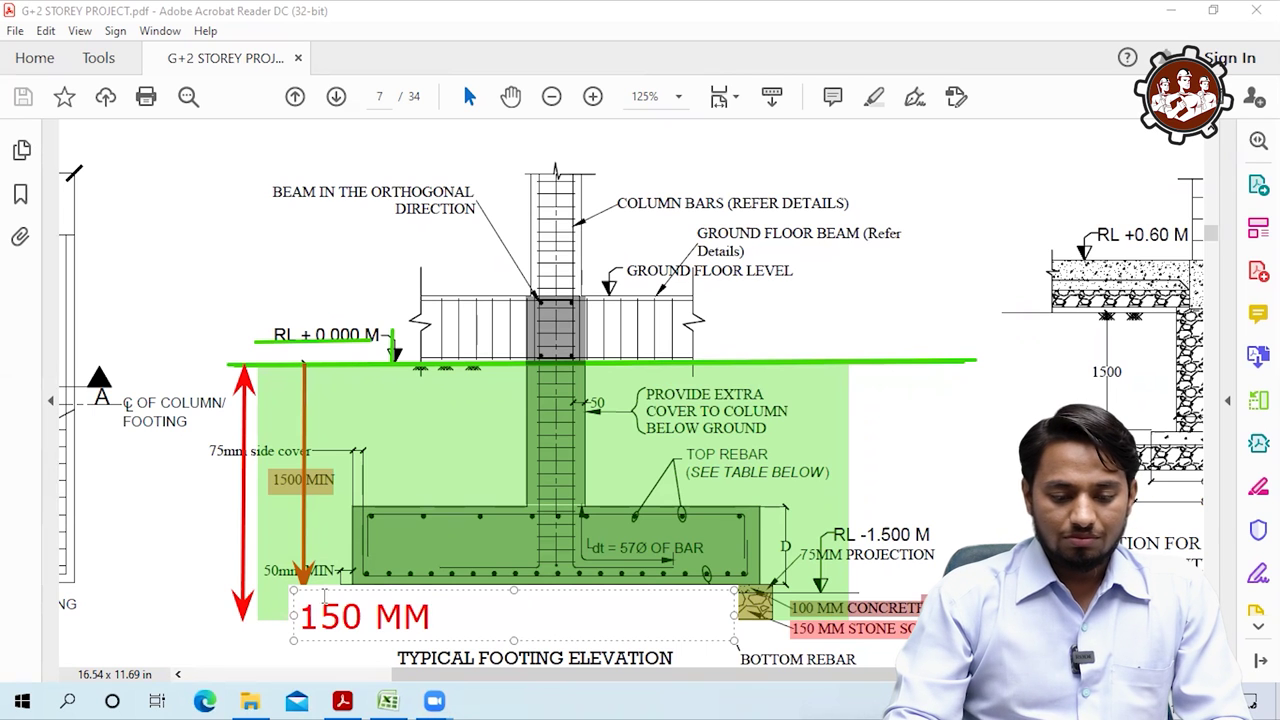
drag(321, 589, 286, 591)
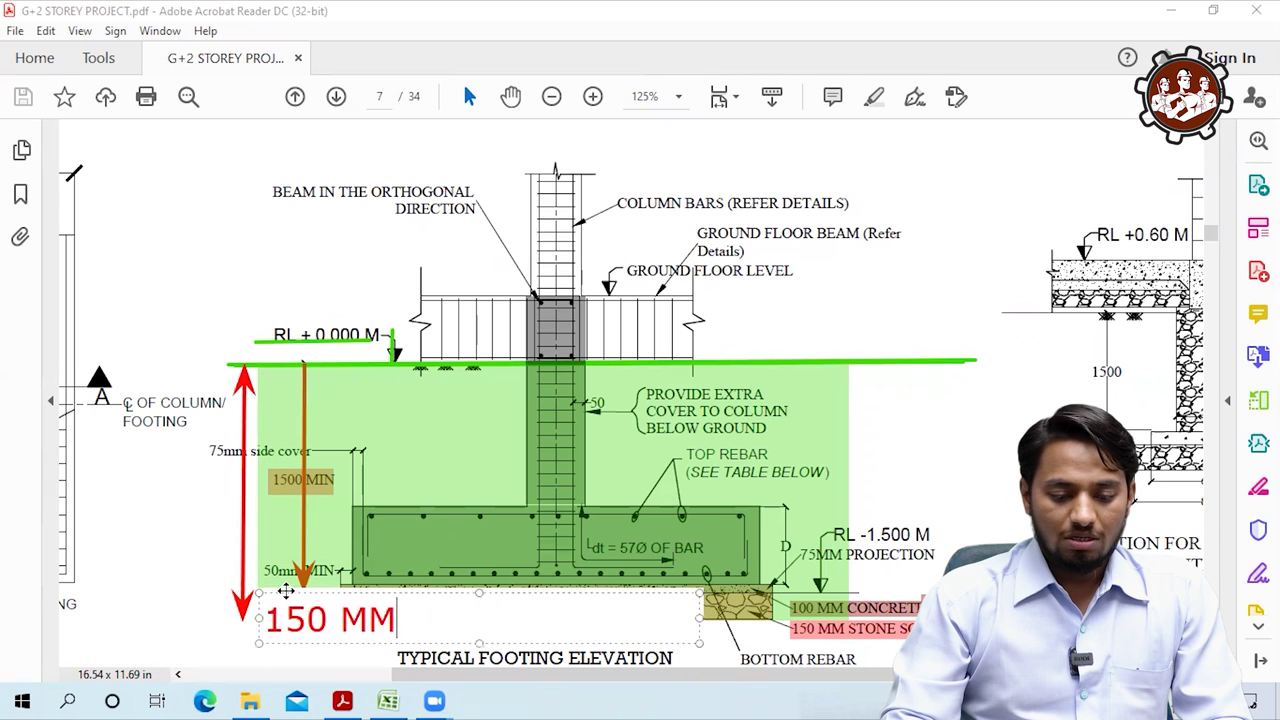
click(255, 492)
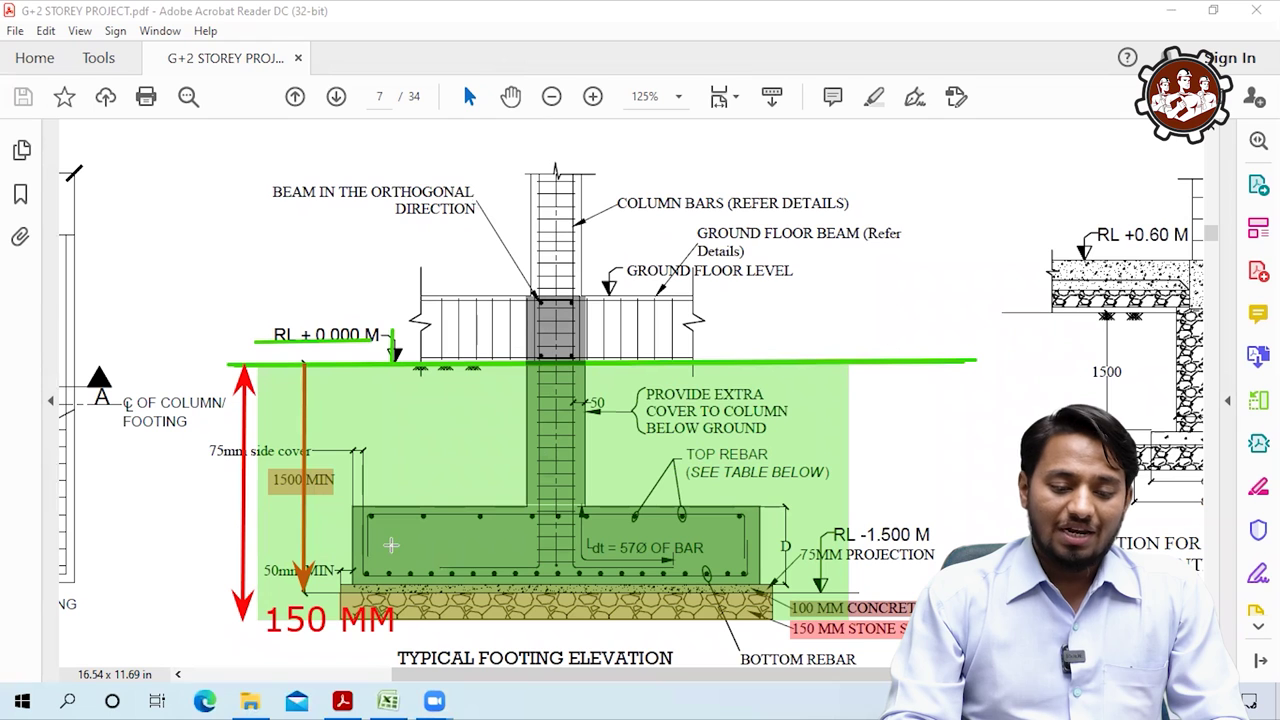
Draw red extra-space arrows on both sides of the footing and label the right one 300 MM
drag(350, 538, 255, 540)
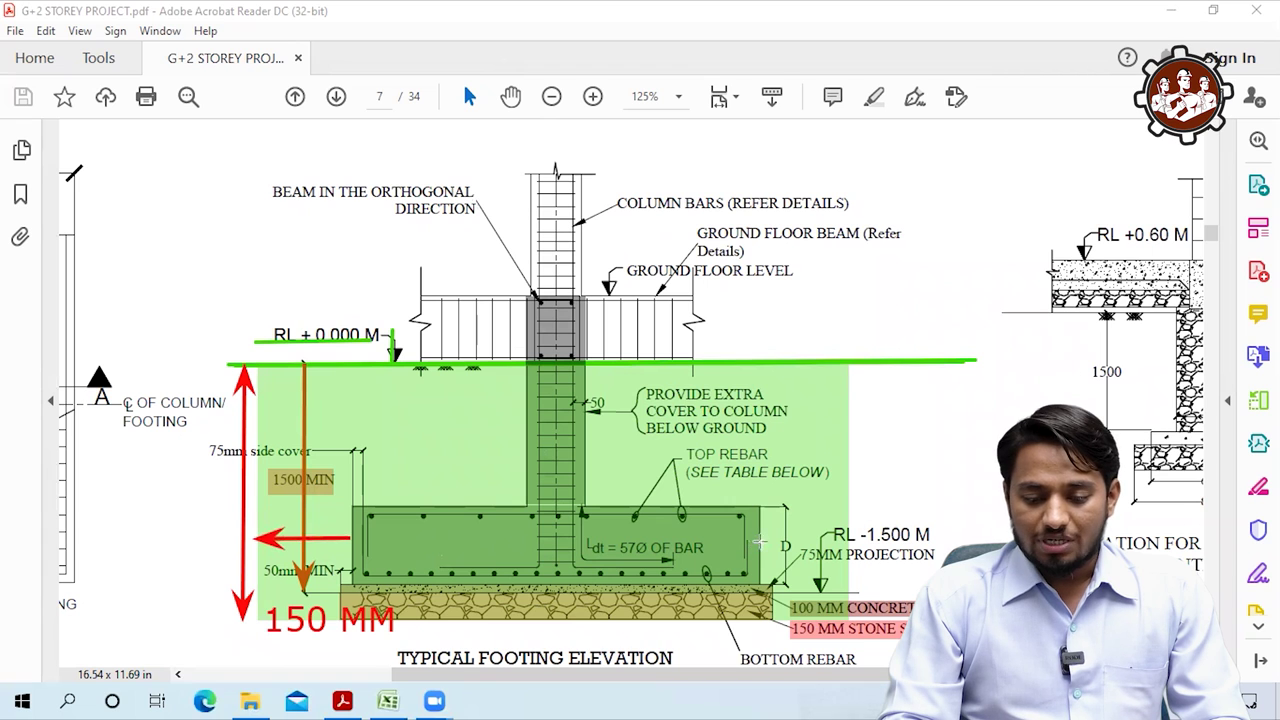
drag(757, 541, 850, 541)
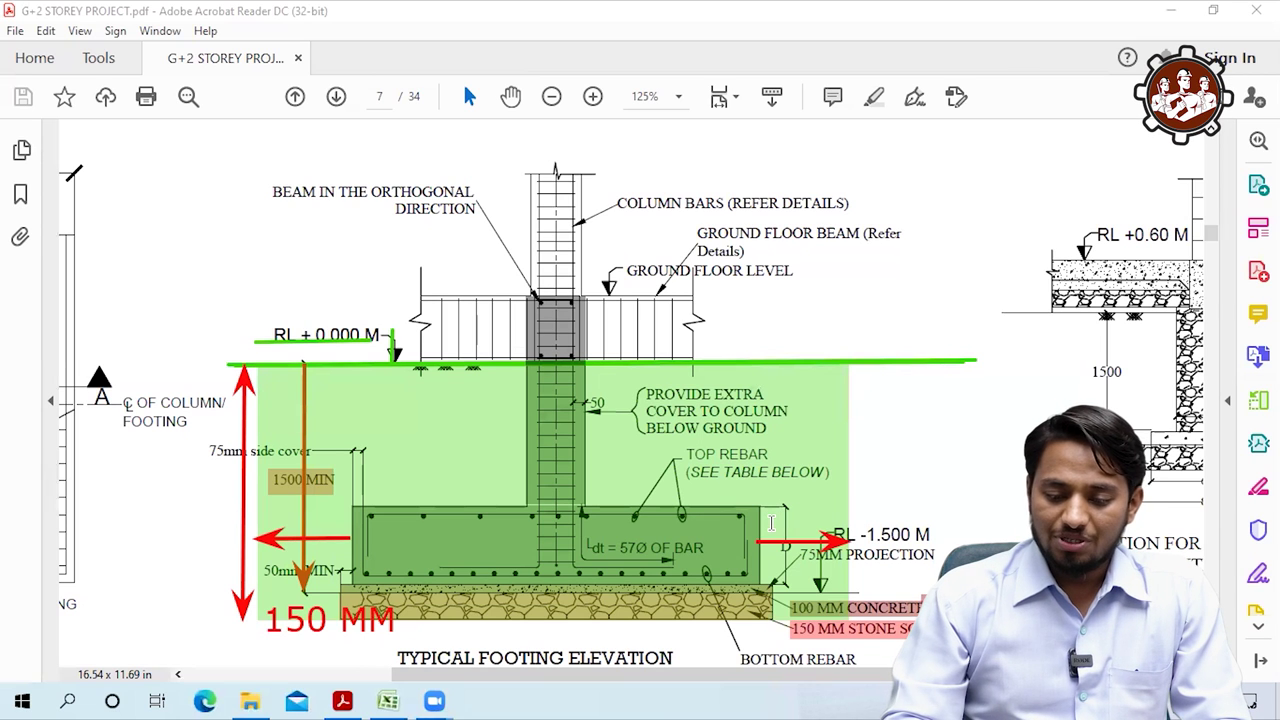
click(771, 522)
text(300 MM)
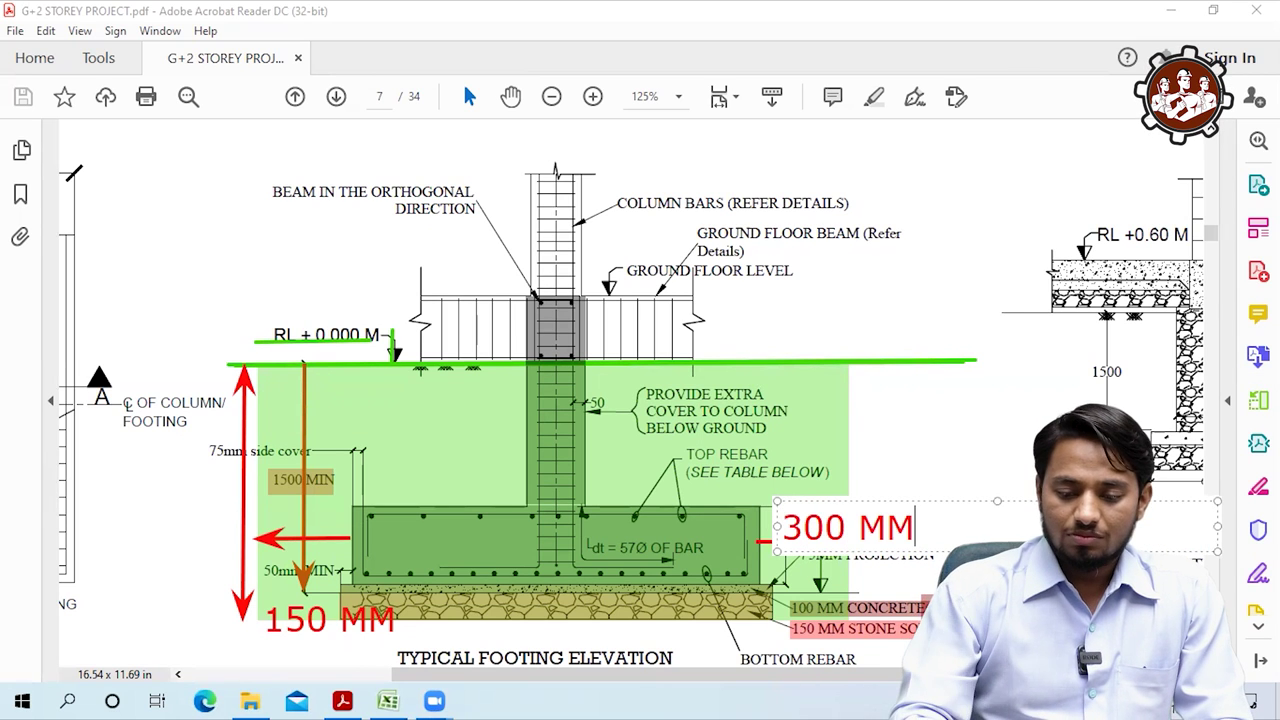
drag(797, 497, 782, 492)
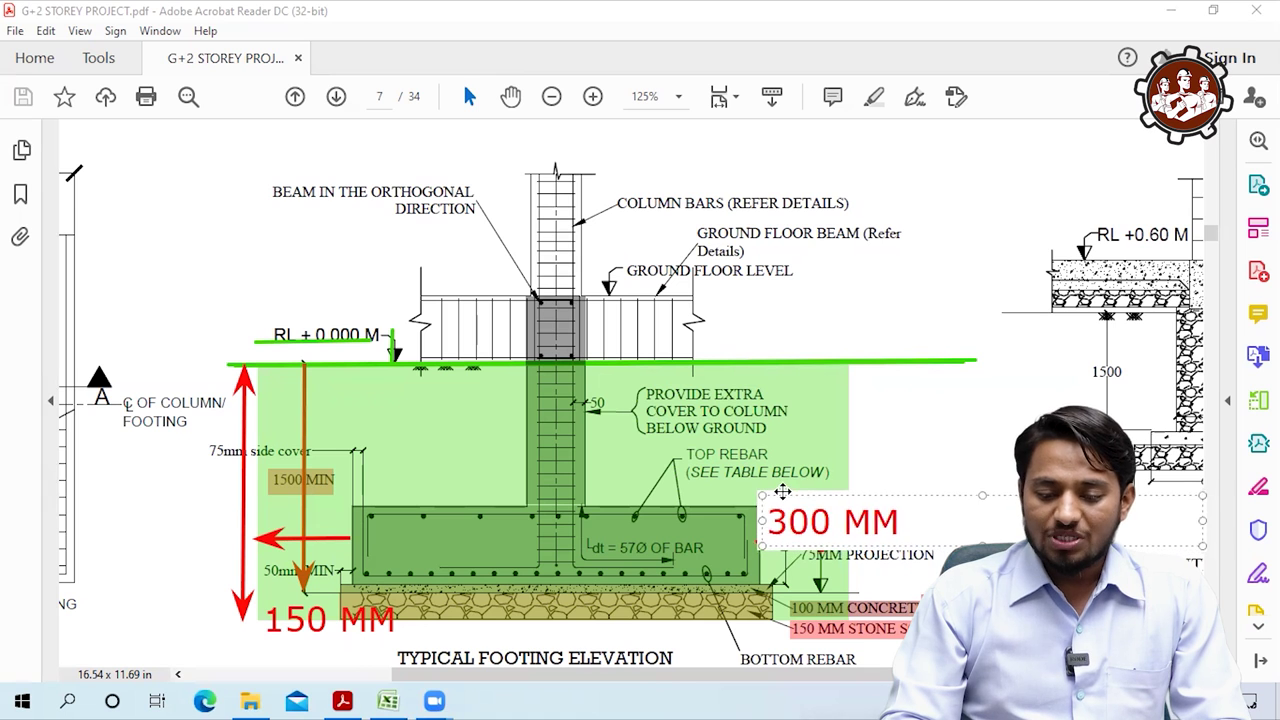
click(473, 558)
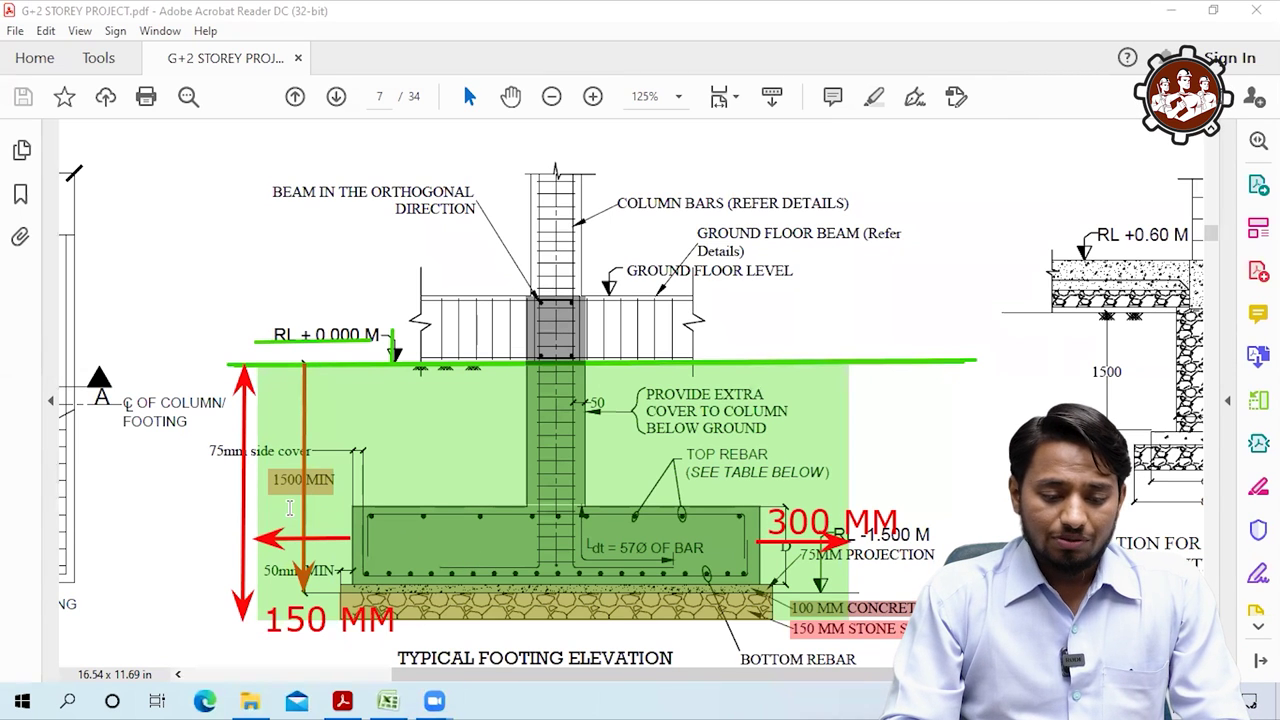
Label the left arrow 300 MM and draw a blue arrow spanning the full excavation width
click(248, 503)
text(300)
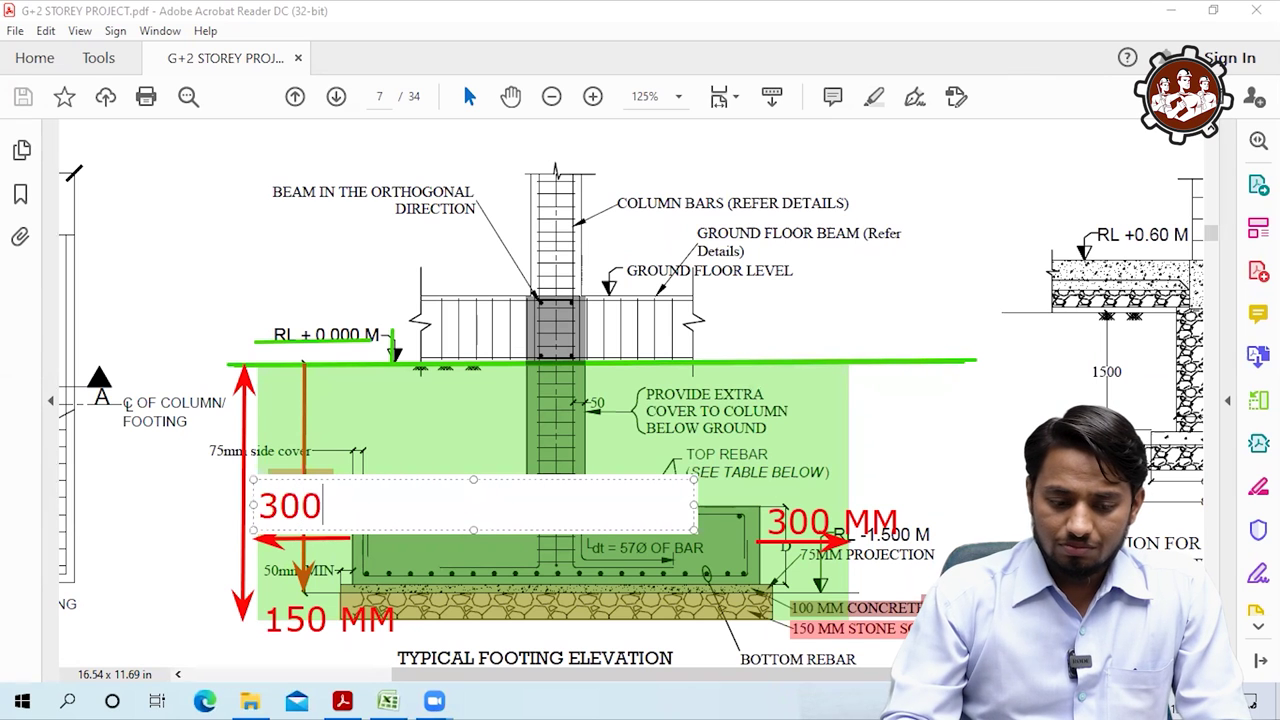
text( MM)
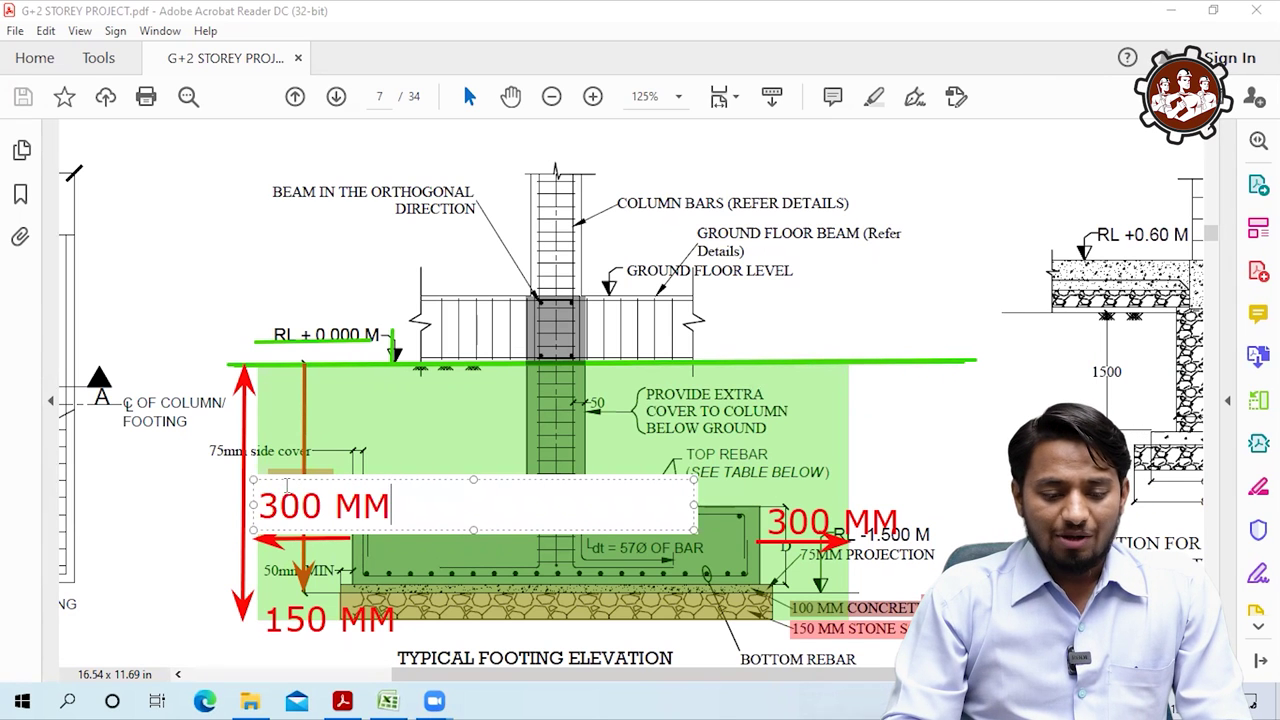
drag(283, 480, 281, 482)
key(Escape)
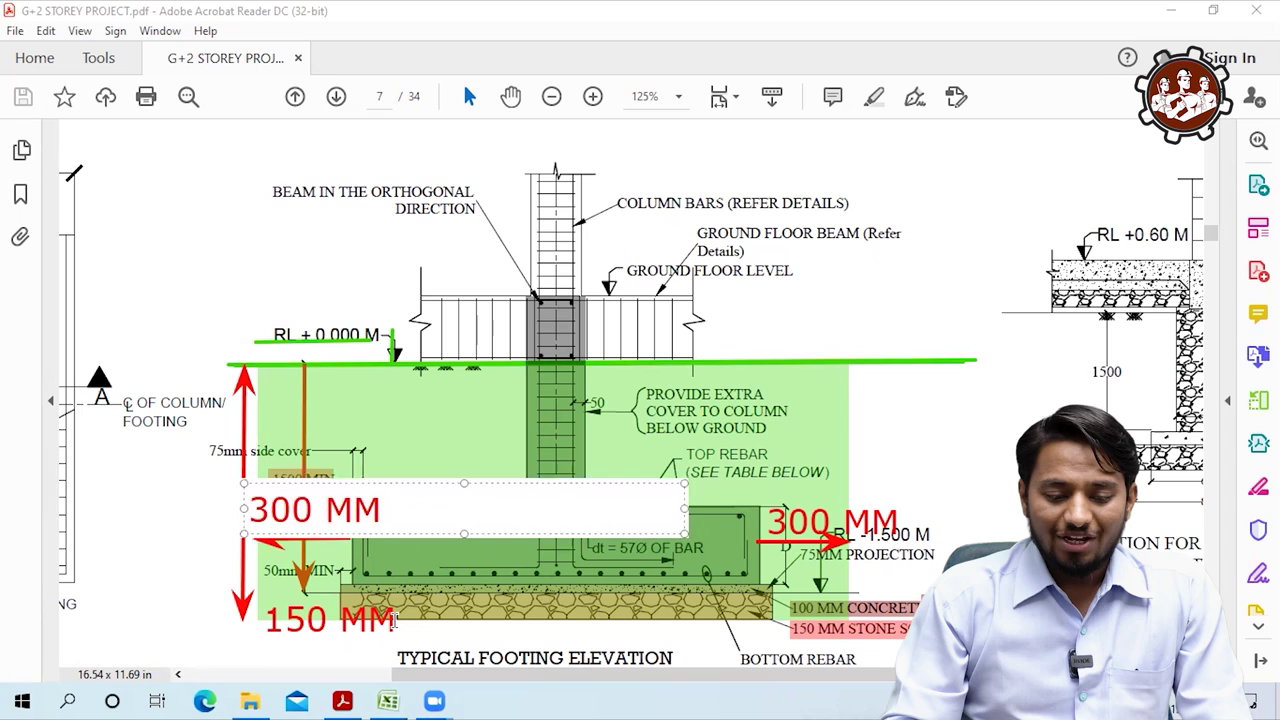
click(474, 510)
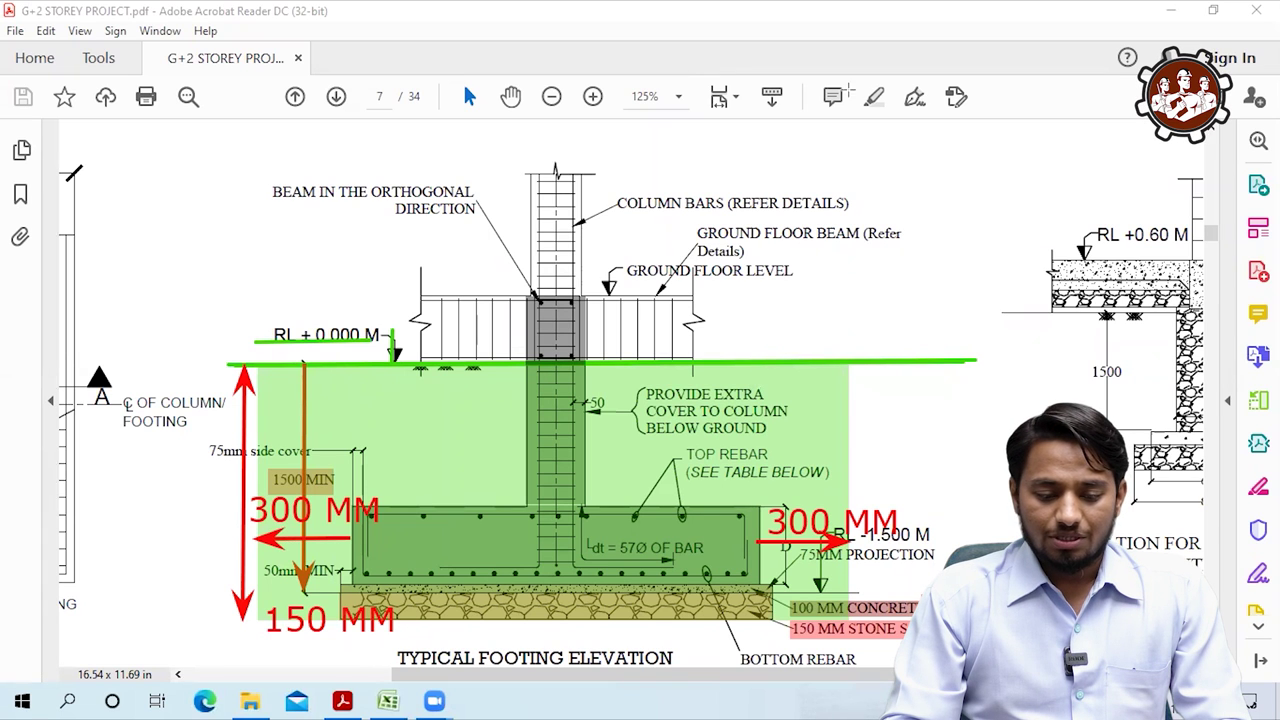
mouse_move(248, 645)
mouse_down()
mouse_move(822, 645)
mouse_move(860, 632)
mouse_up()
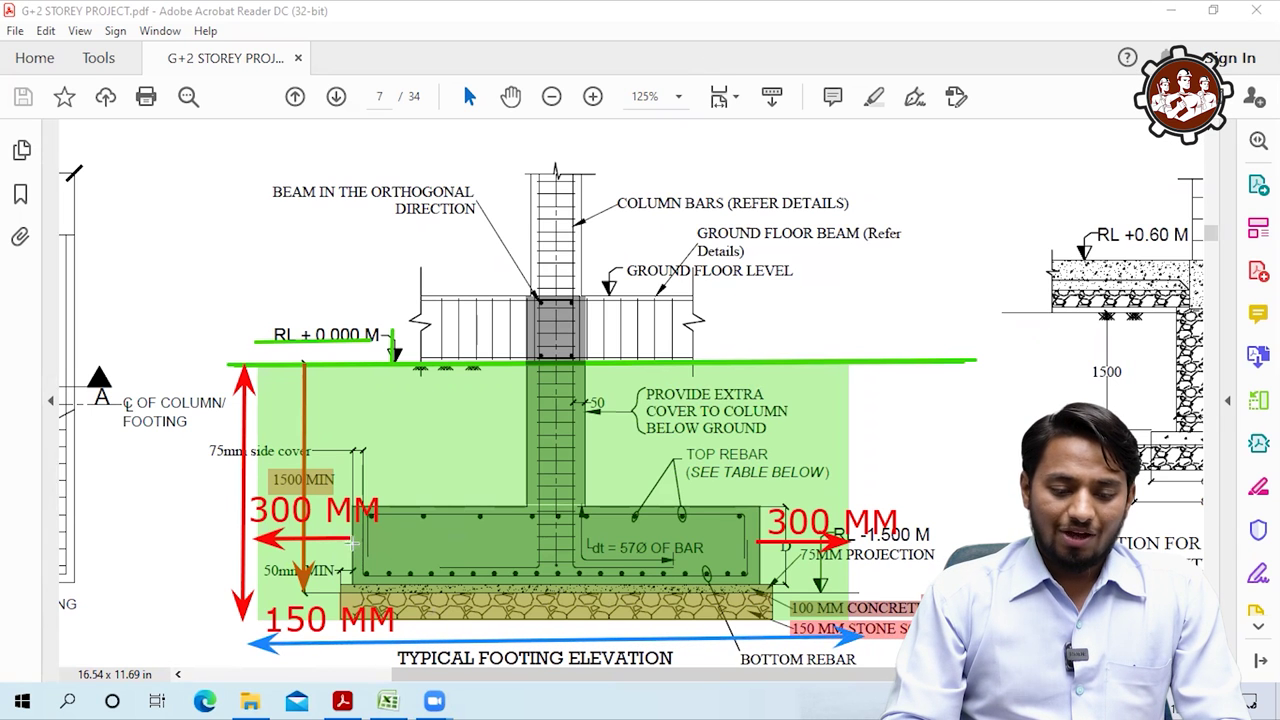
Draw a blue arrow across the footing and label it 'F.L'
drag(352, 540, 757, 542)
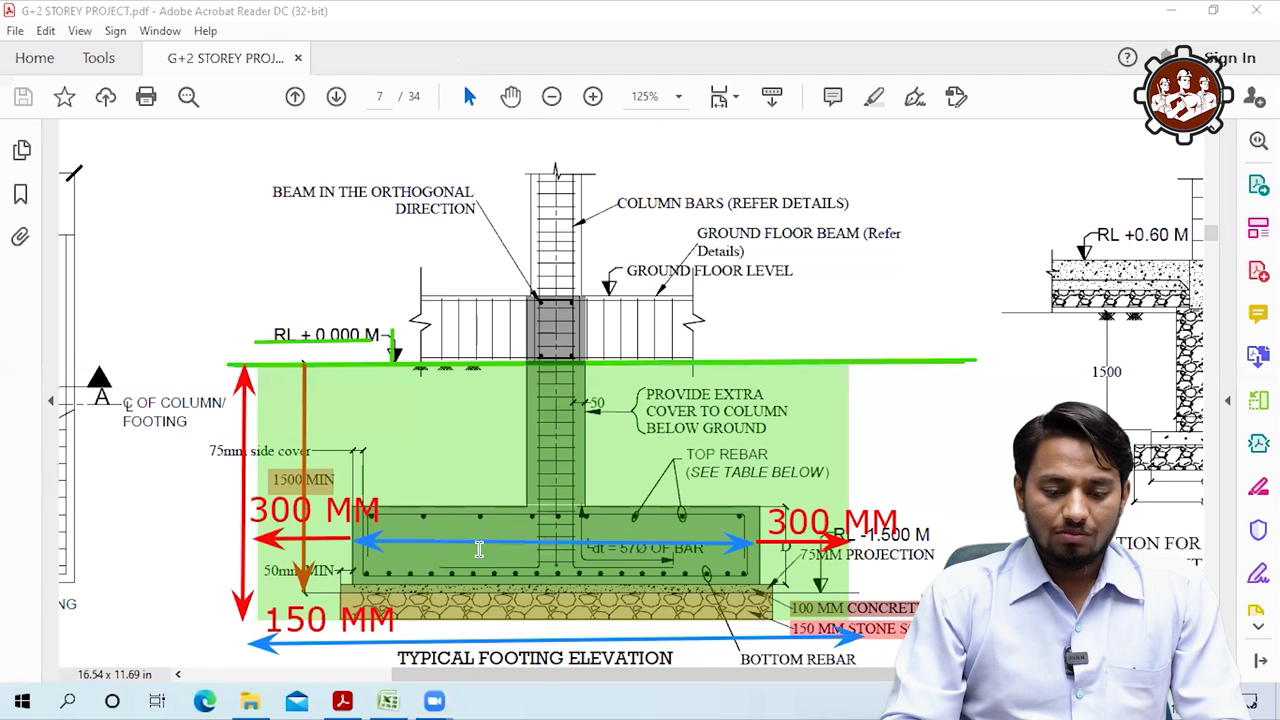
click(484, 515)
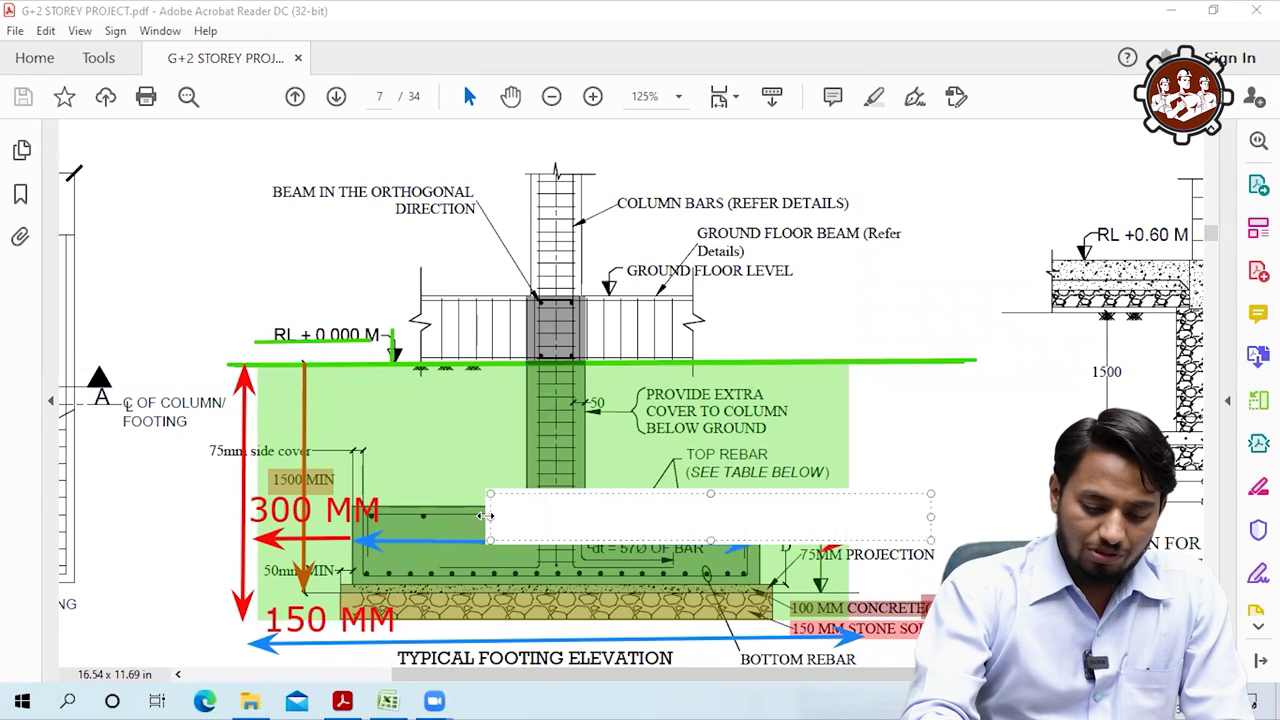
text(F.L)
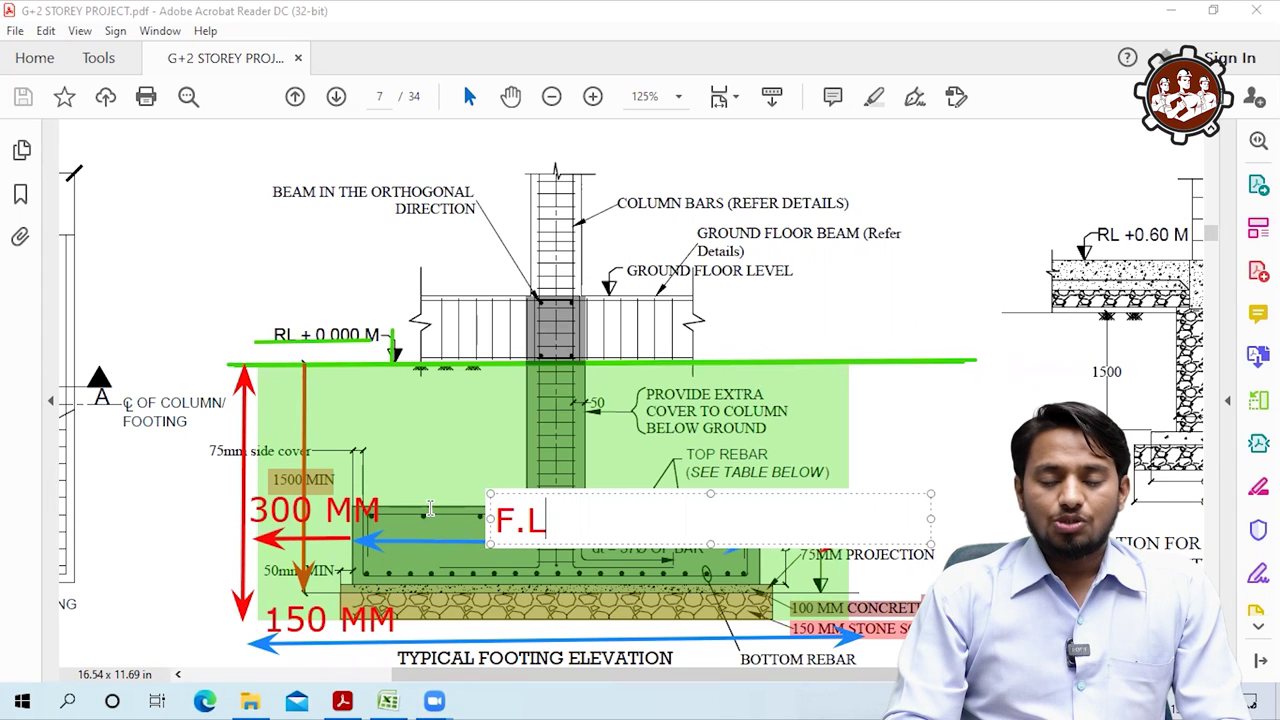
click(430, 510)
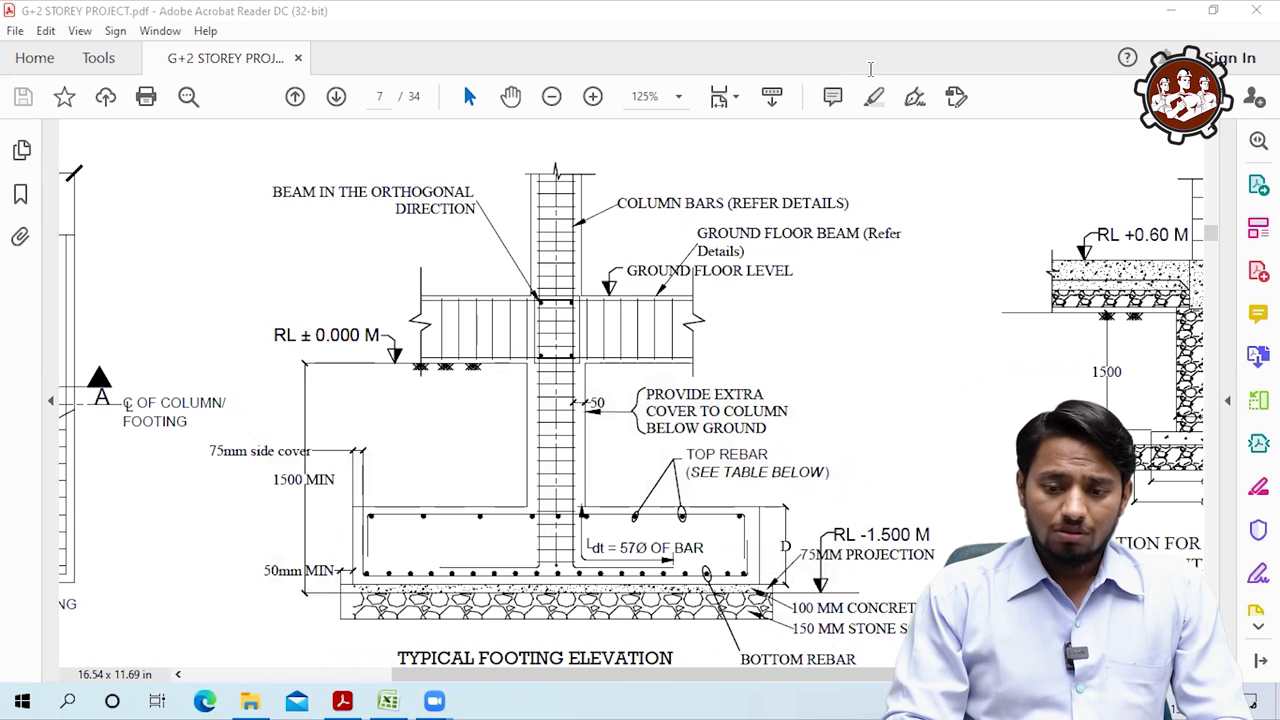
Enter F1's depth from N.G.L 1.5, stone soling depth 0.15 and extra excavation space 0.3
click(389, 700)
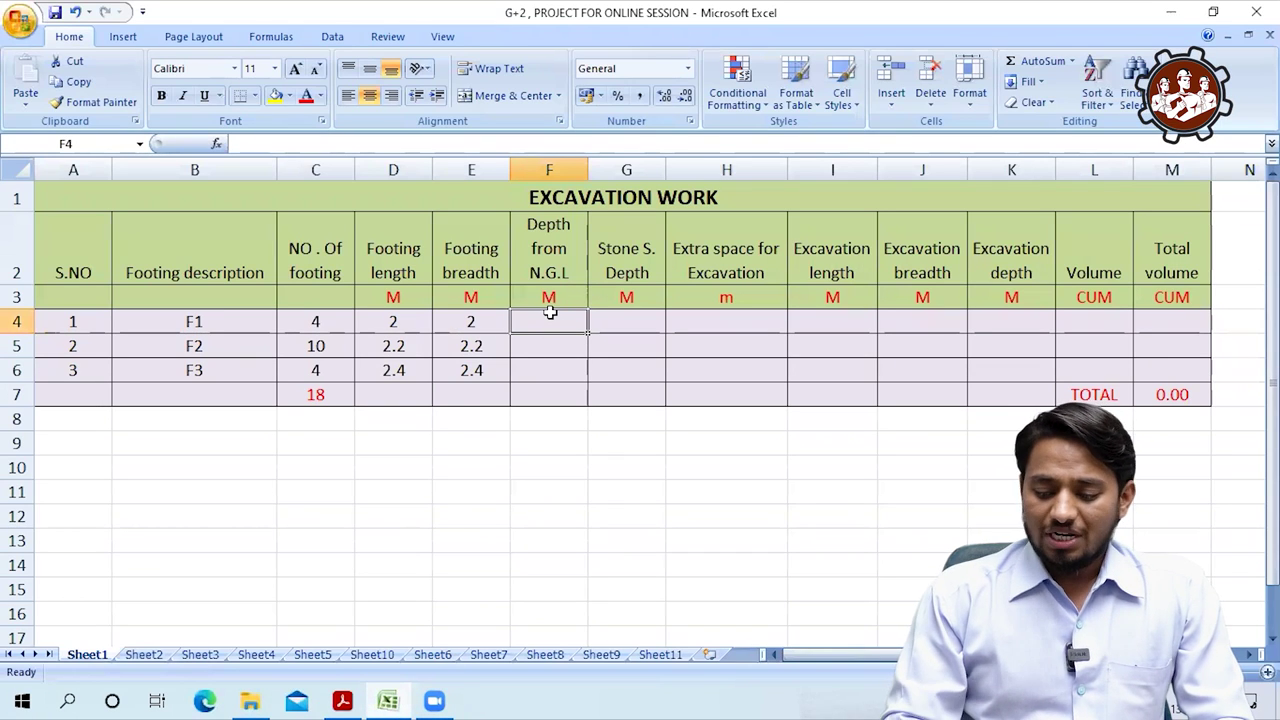
text(1.5)
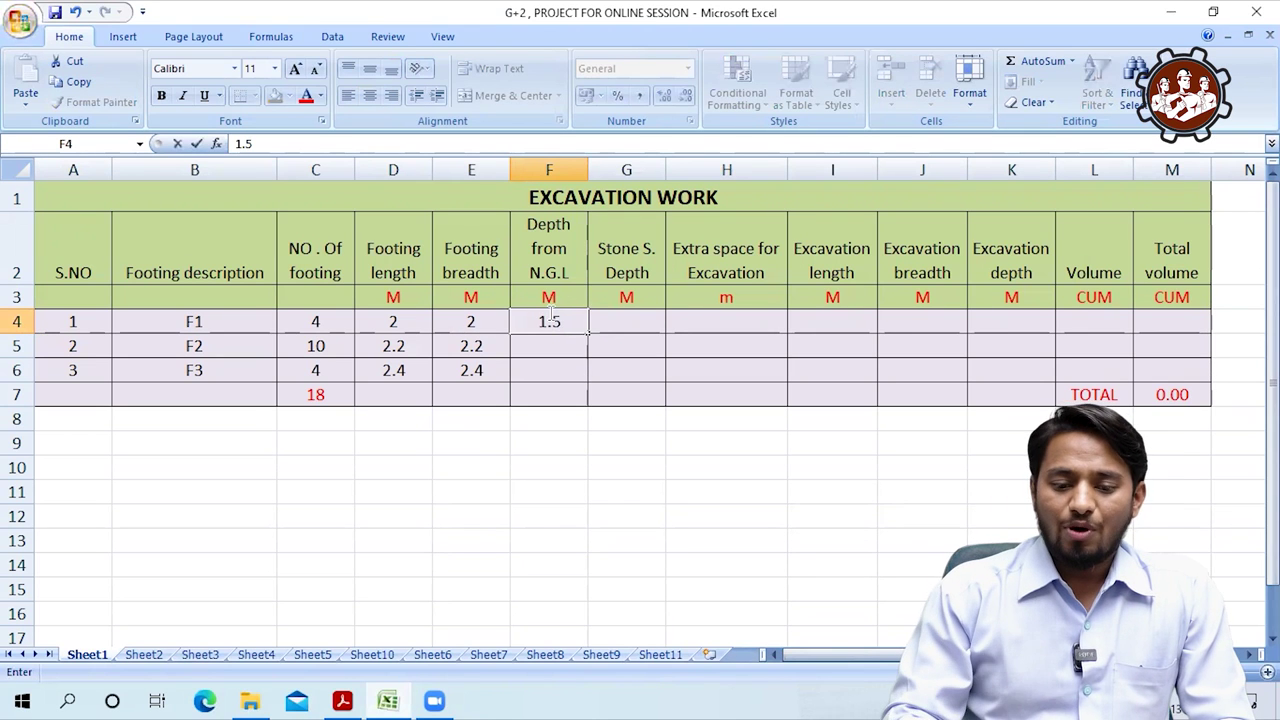
click(617, 340)
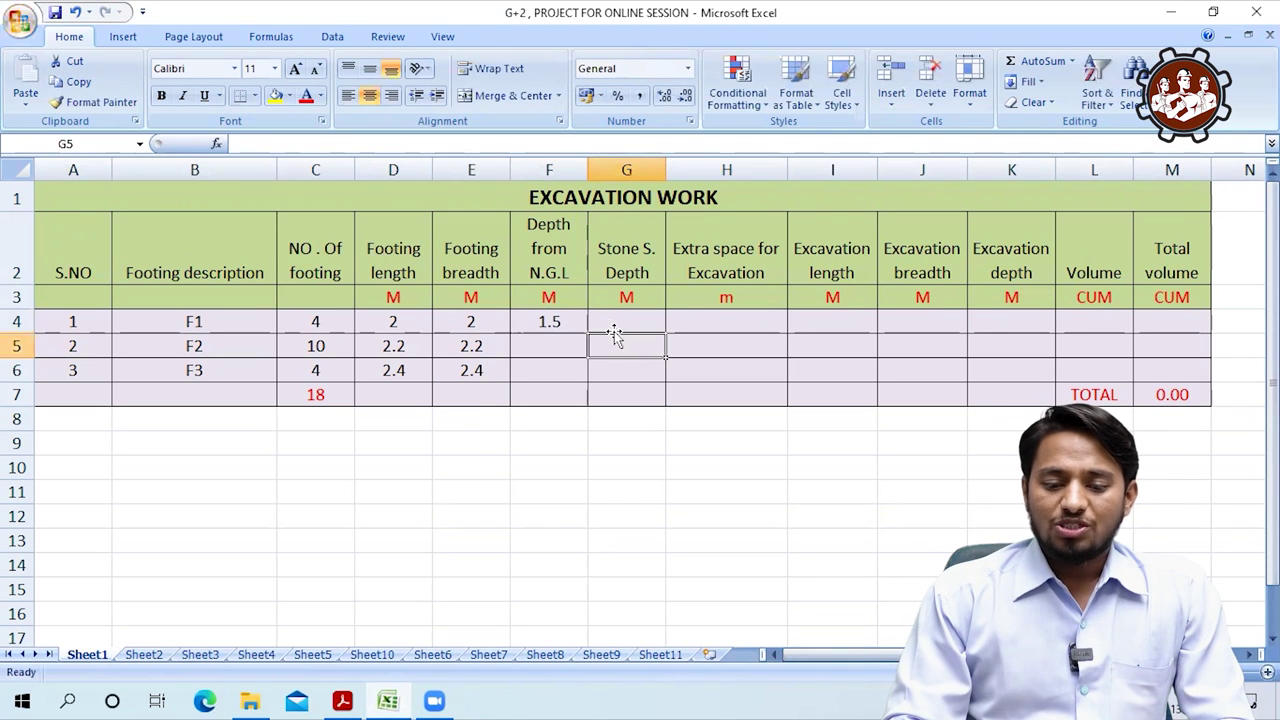
click(606, 322)
text(0)
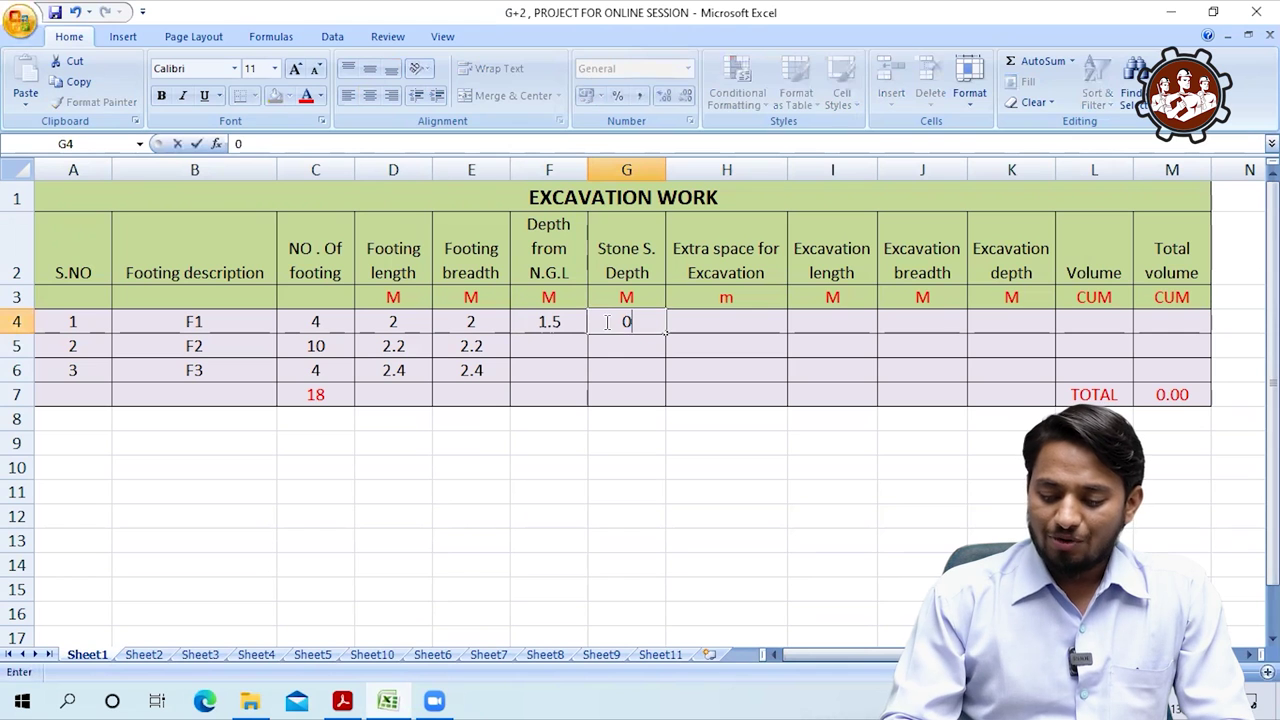
text(.15)
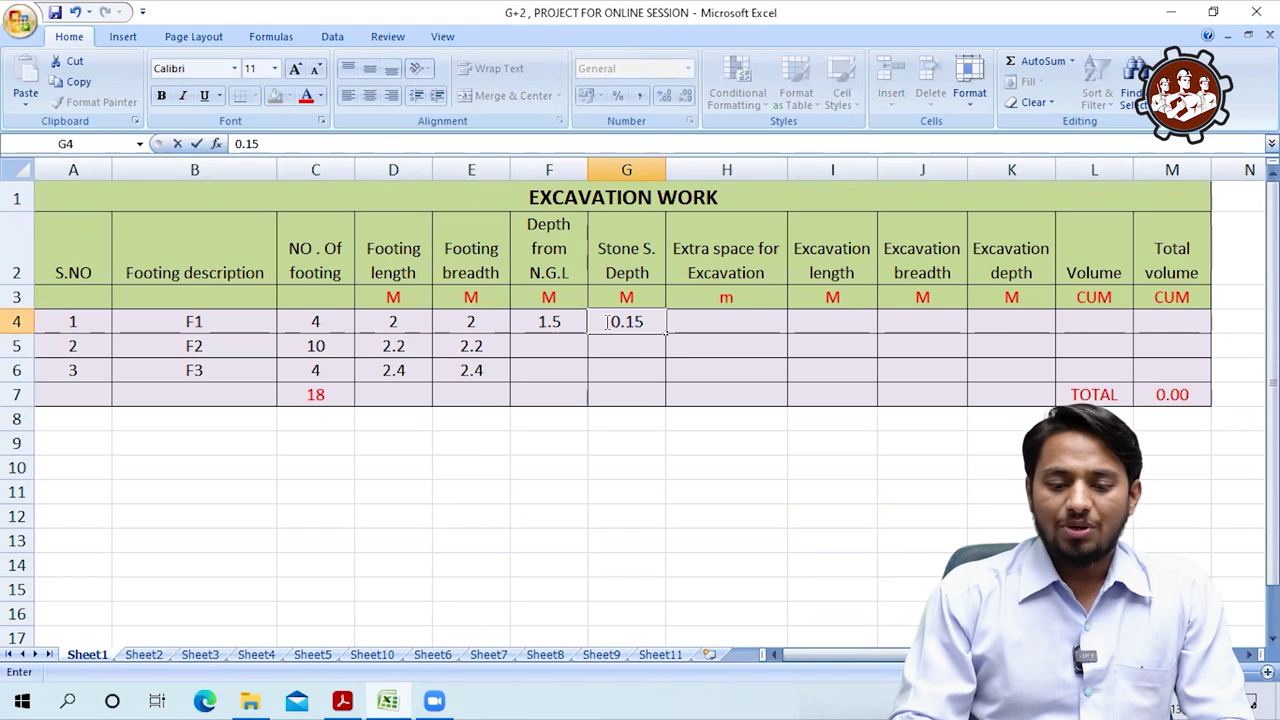
click(645, 362)
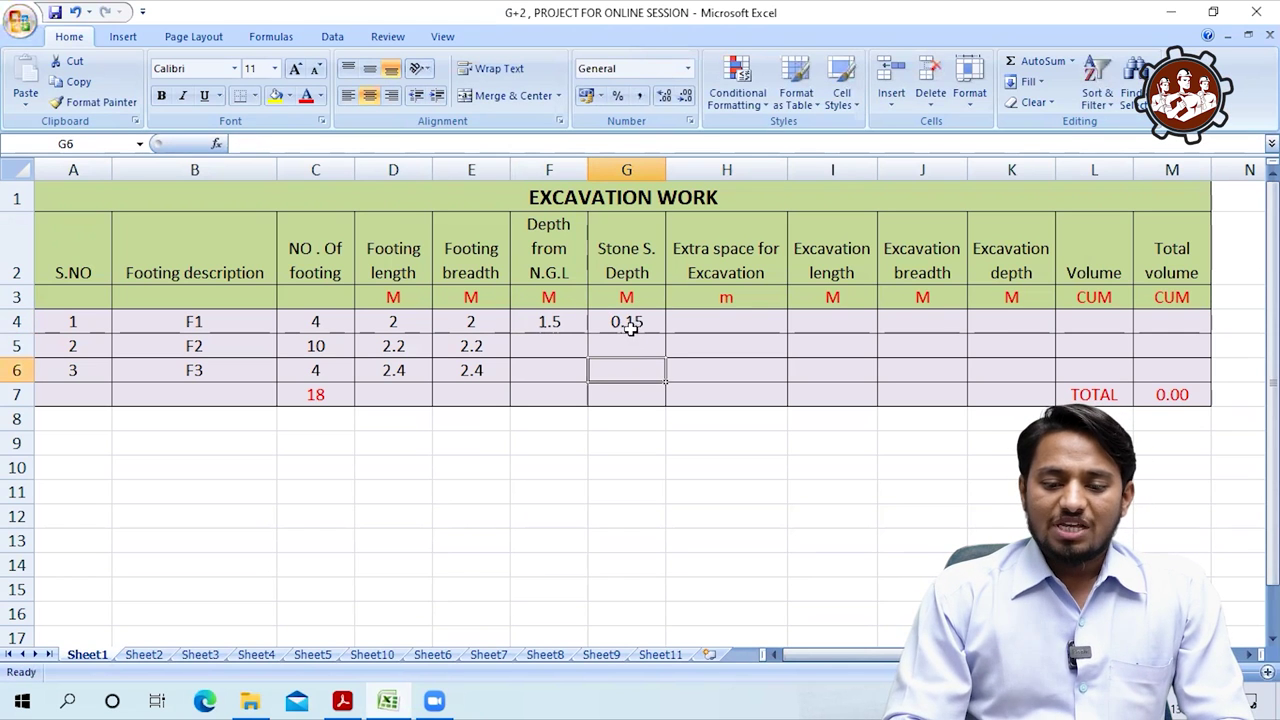
click(715, 320)
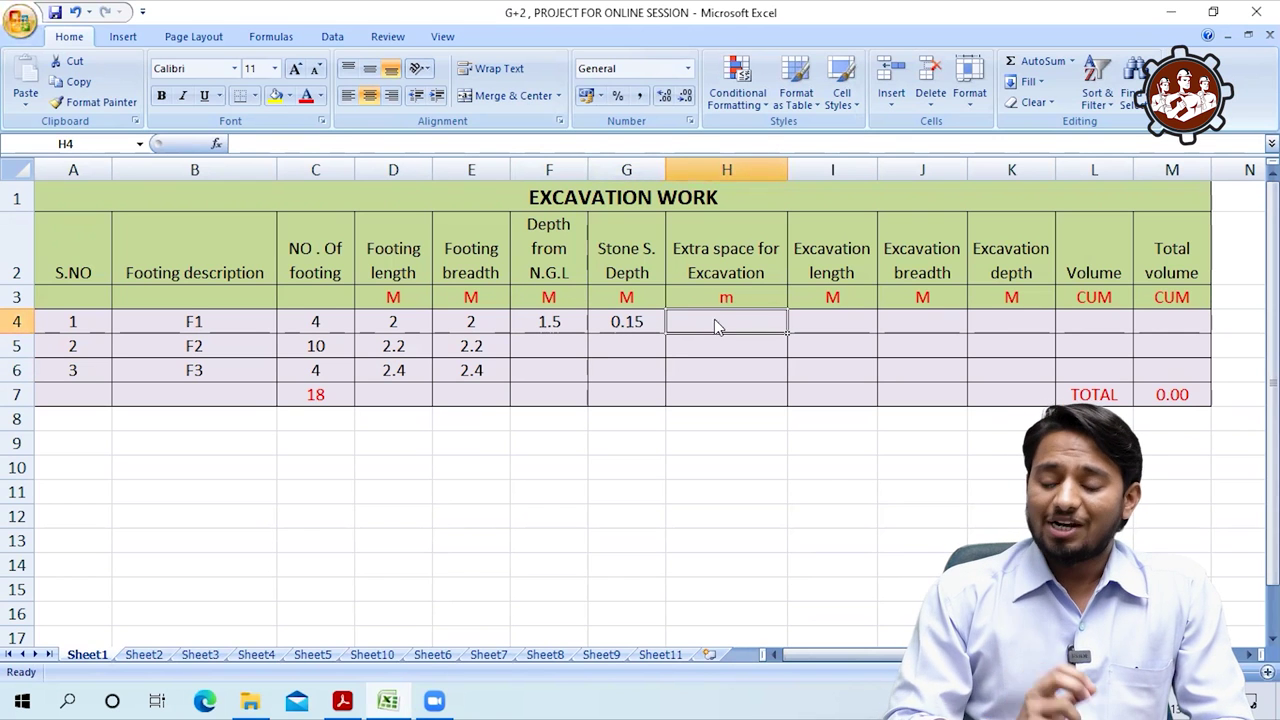
text(0.3)
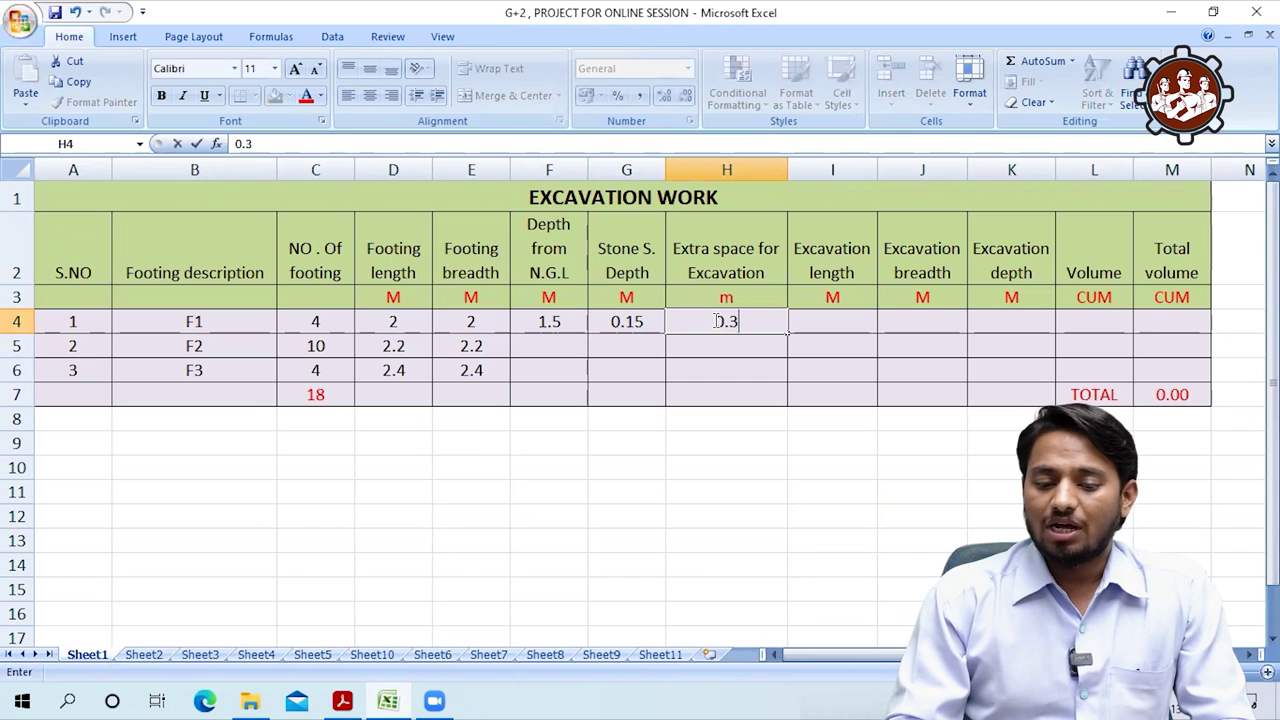
click(794, 338)
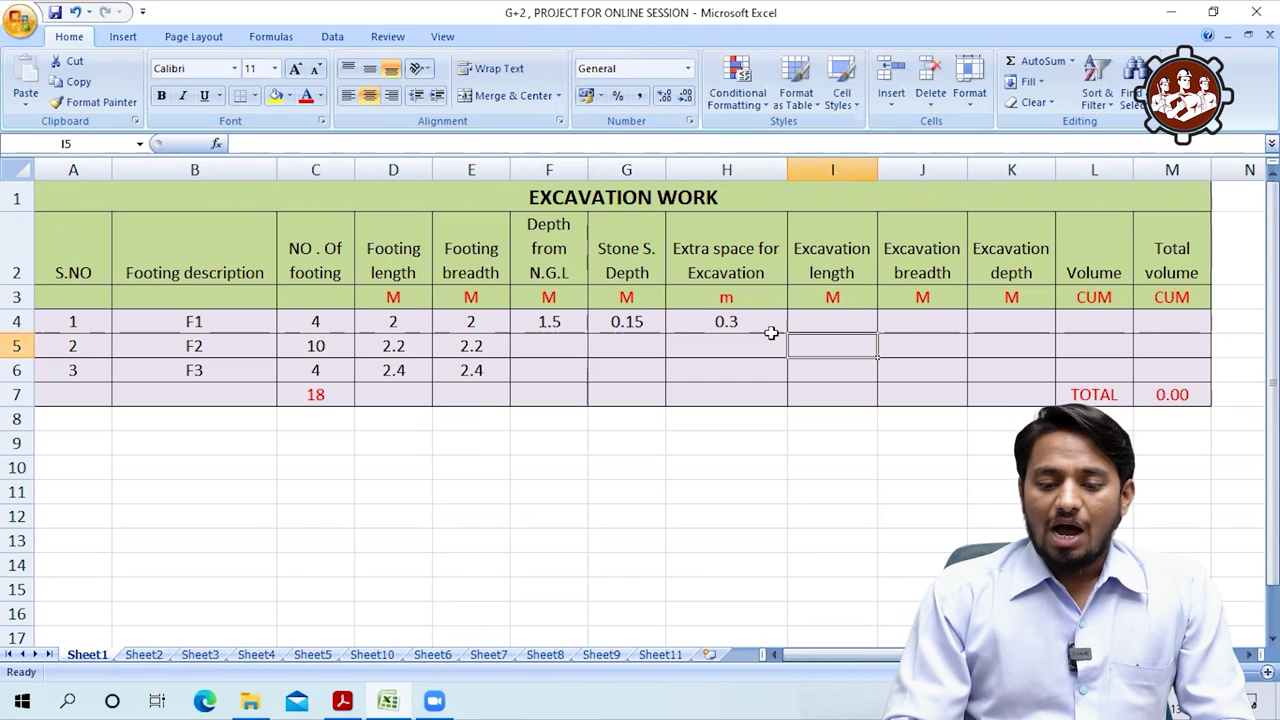
click(821, 313)
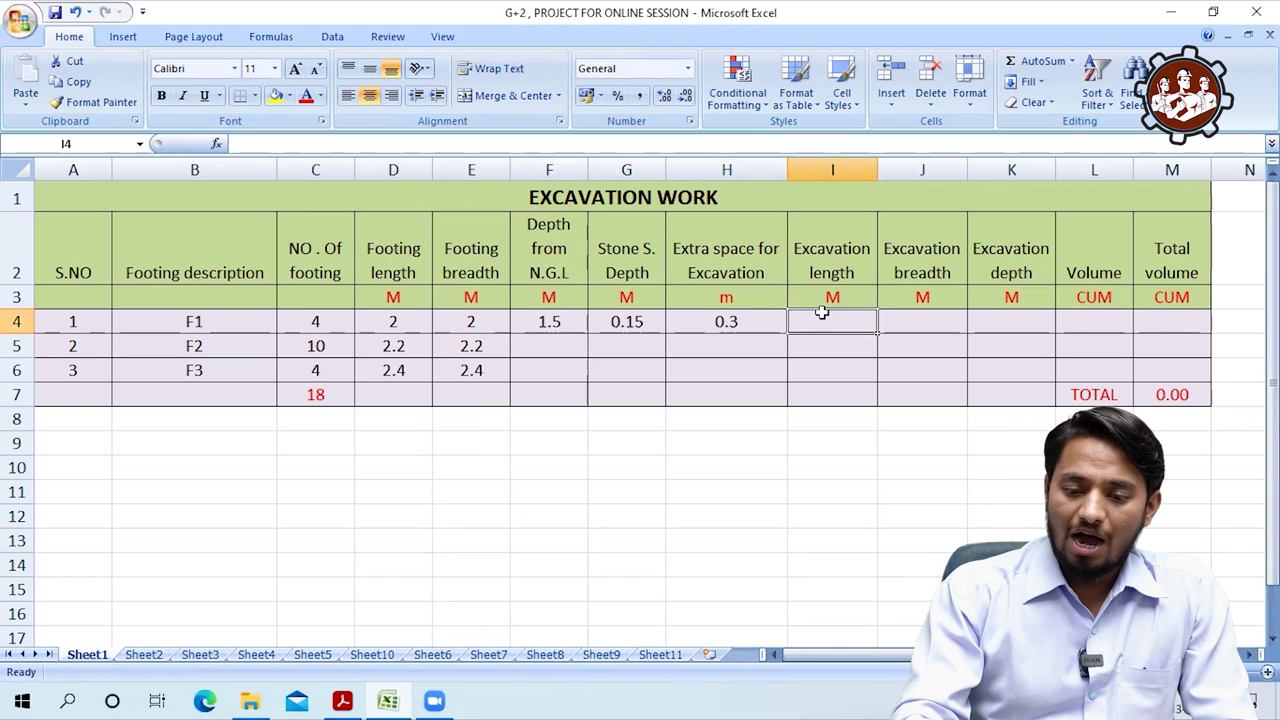
Enter =H4+D4+H4 in I4 so F1's excavation length reads 2.6
text(=)
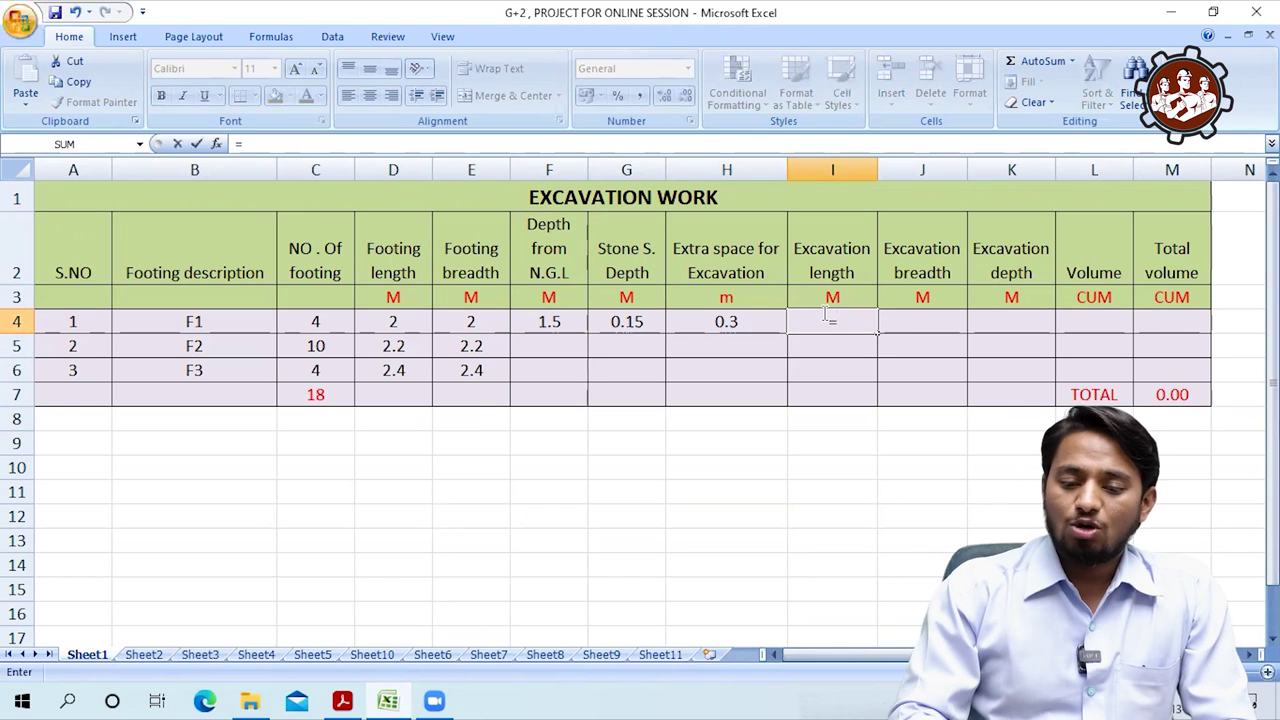
click(745, 321)
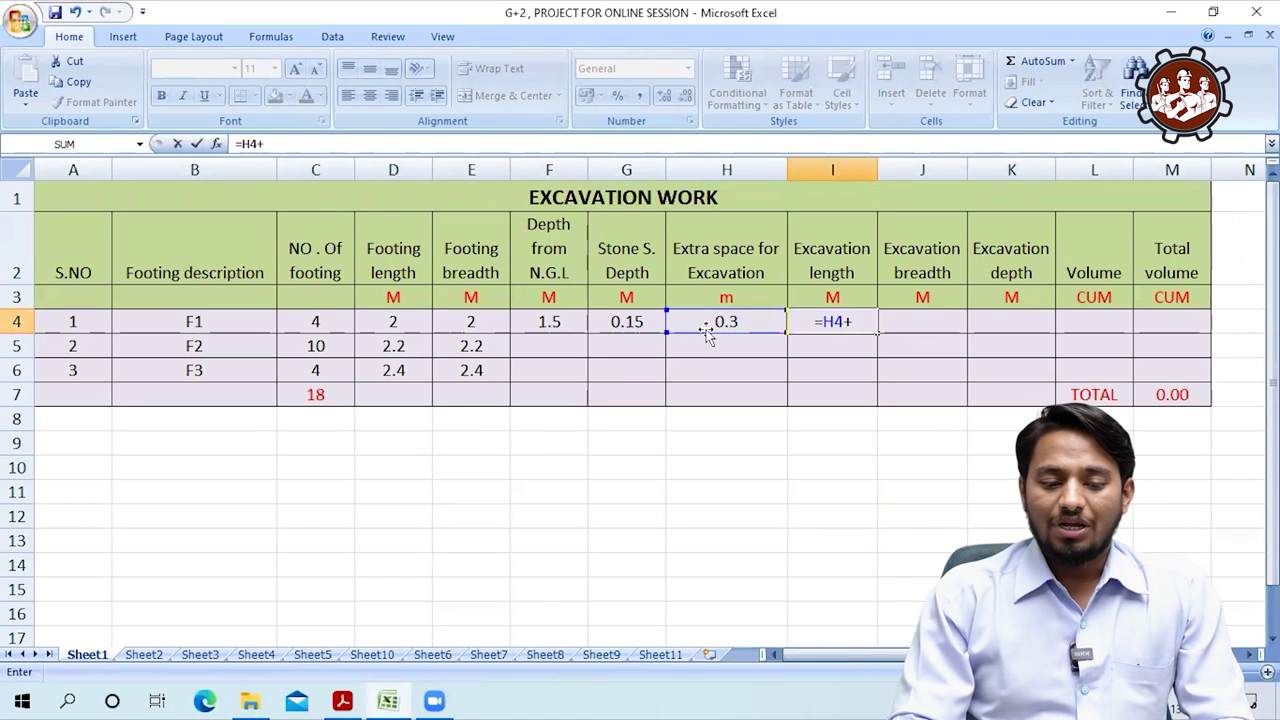
click(409, 321)
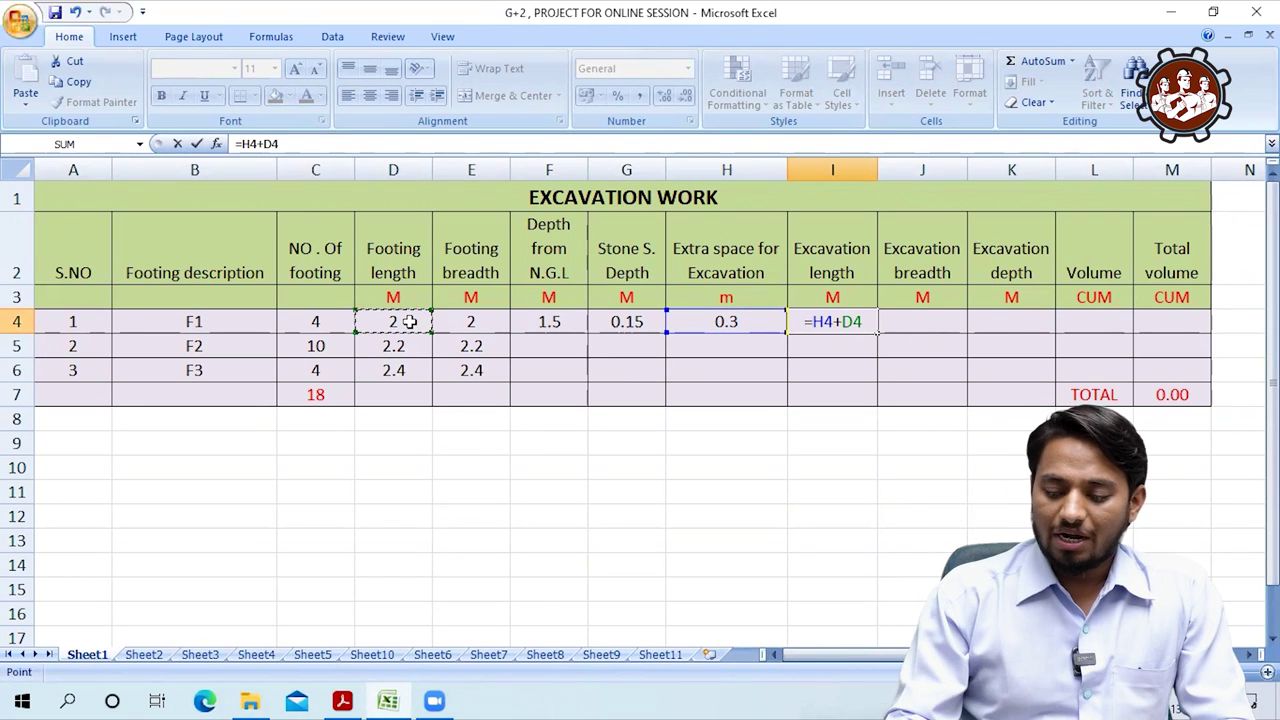
text(+)
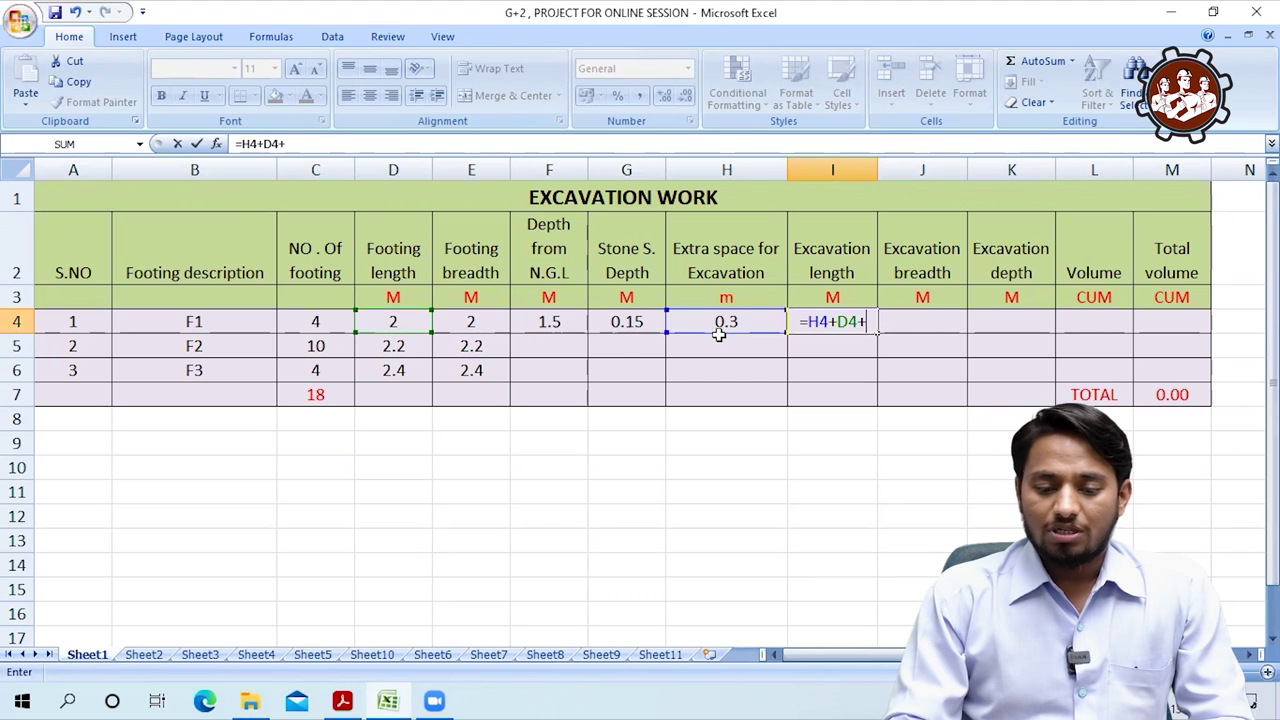
click(718, 321)
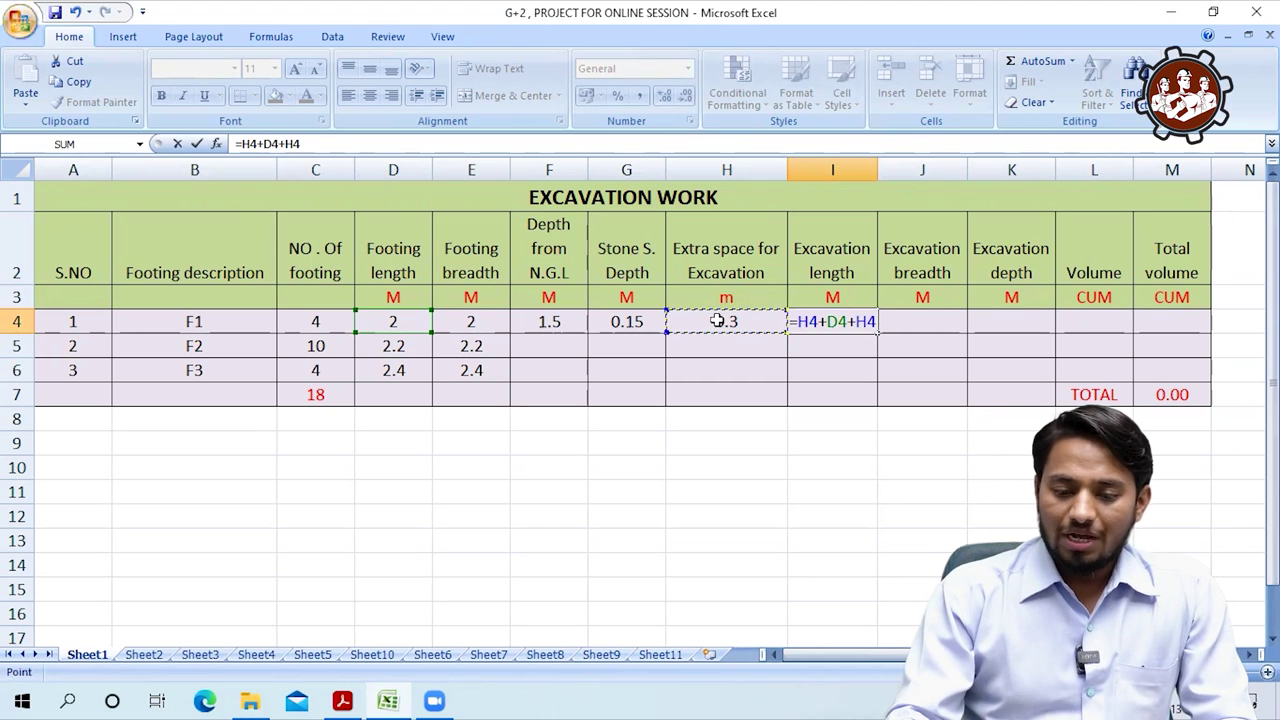
key(Return)
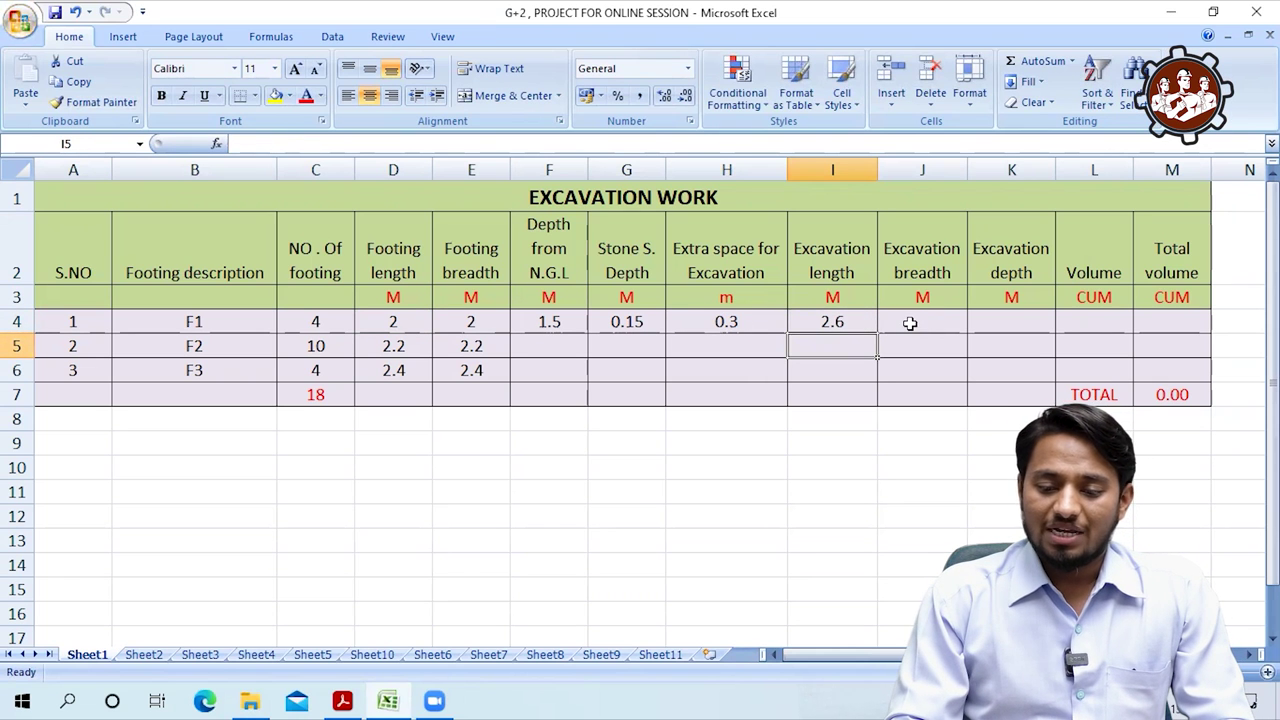
Enter =H4+E4+H4 in J4 so F1's excavation breadth reads 2.6
click(910, 323)
text(=)
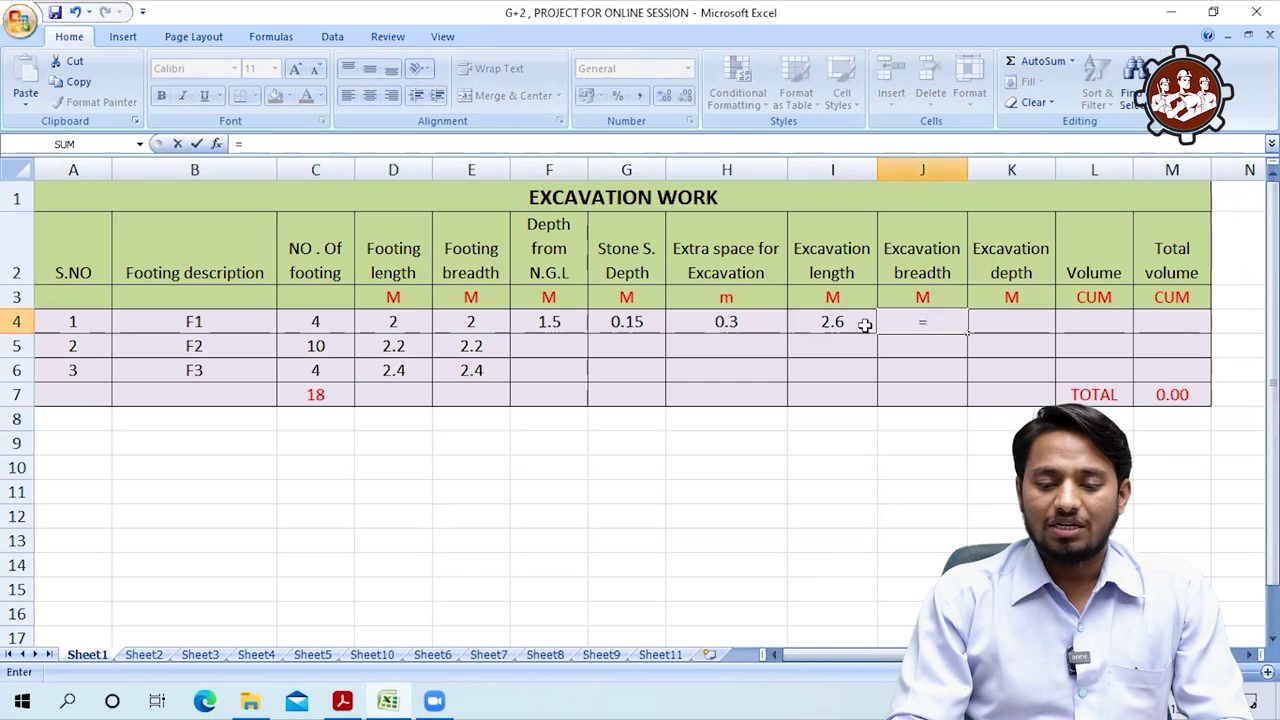
click(758, 322)
text(+)
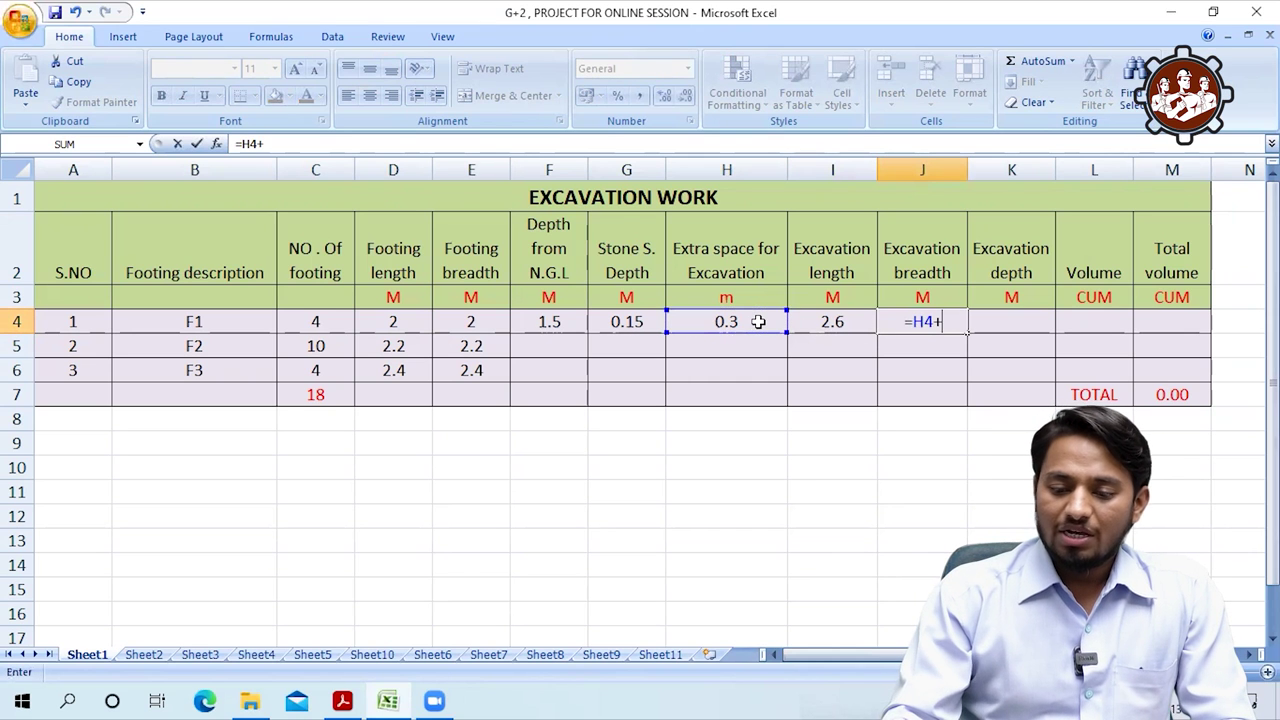
click(456, 322)
text(+)
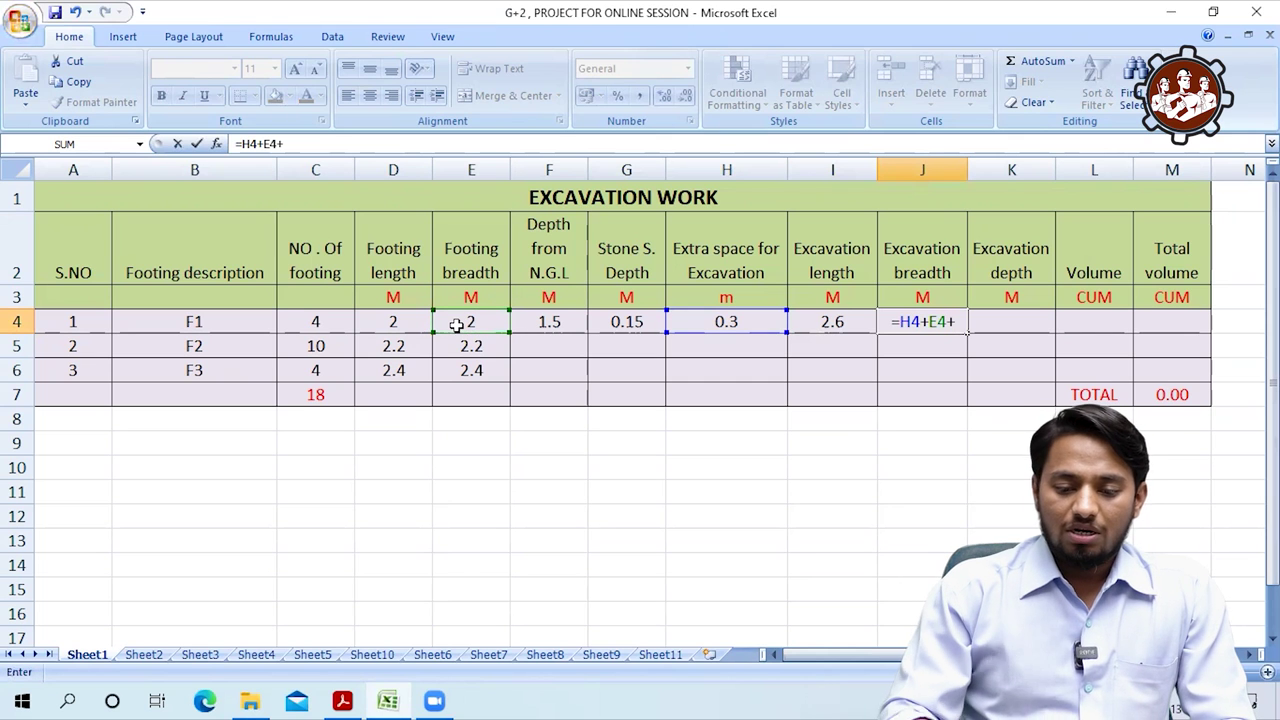
click(694, 322)
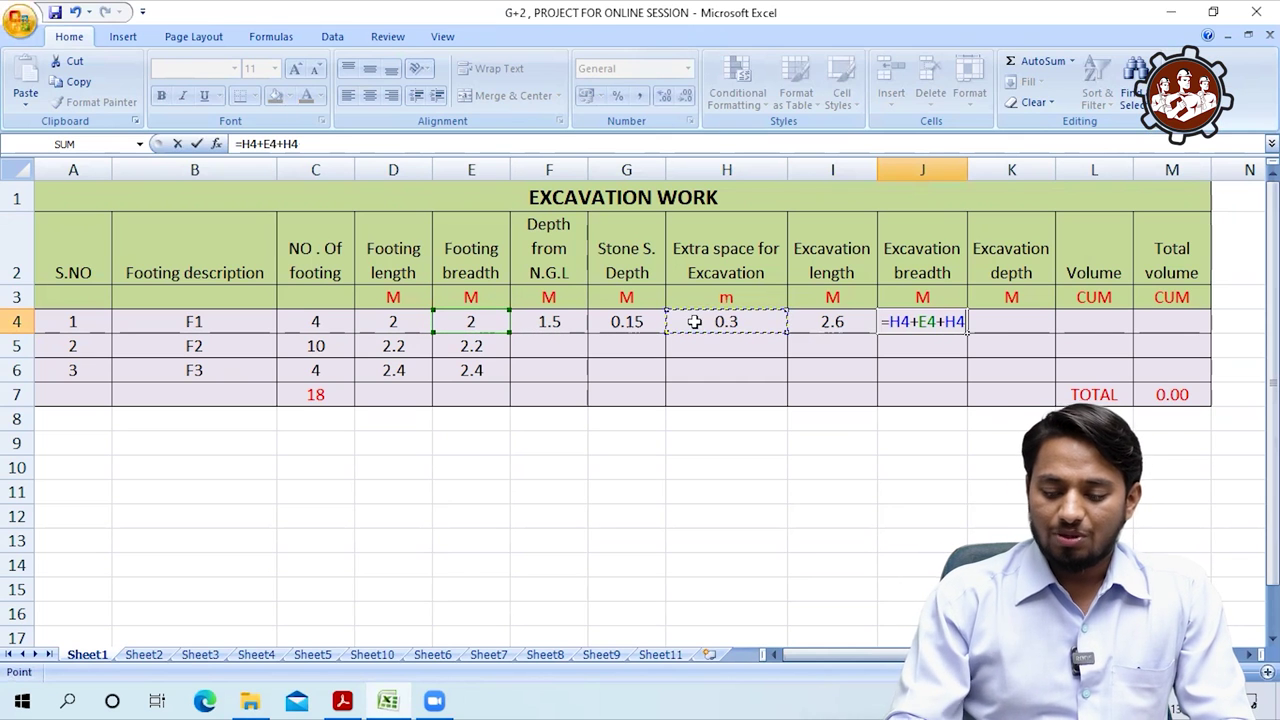
key(Return)
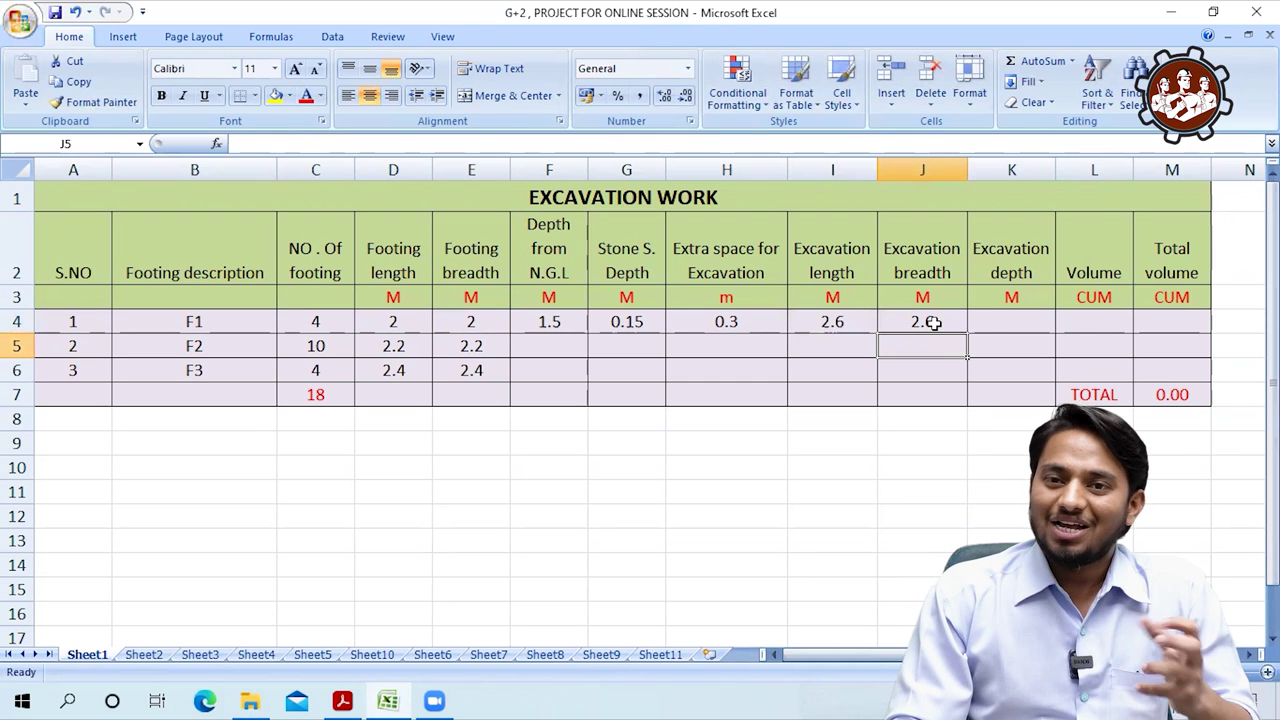
Enter =F4+G4 in K4 so F1's excavation depth reads 1.65, then recheck it
click(996, 320)
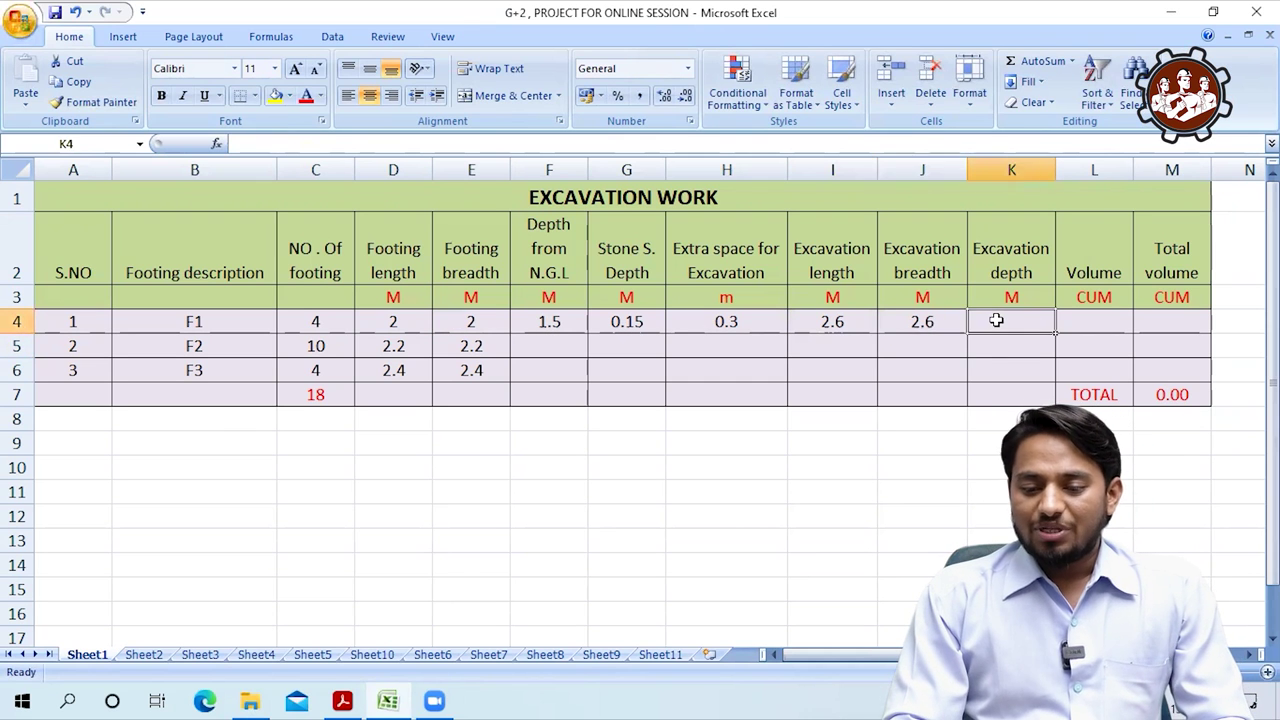
text(=)
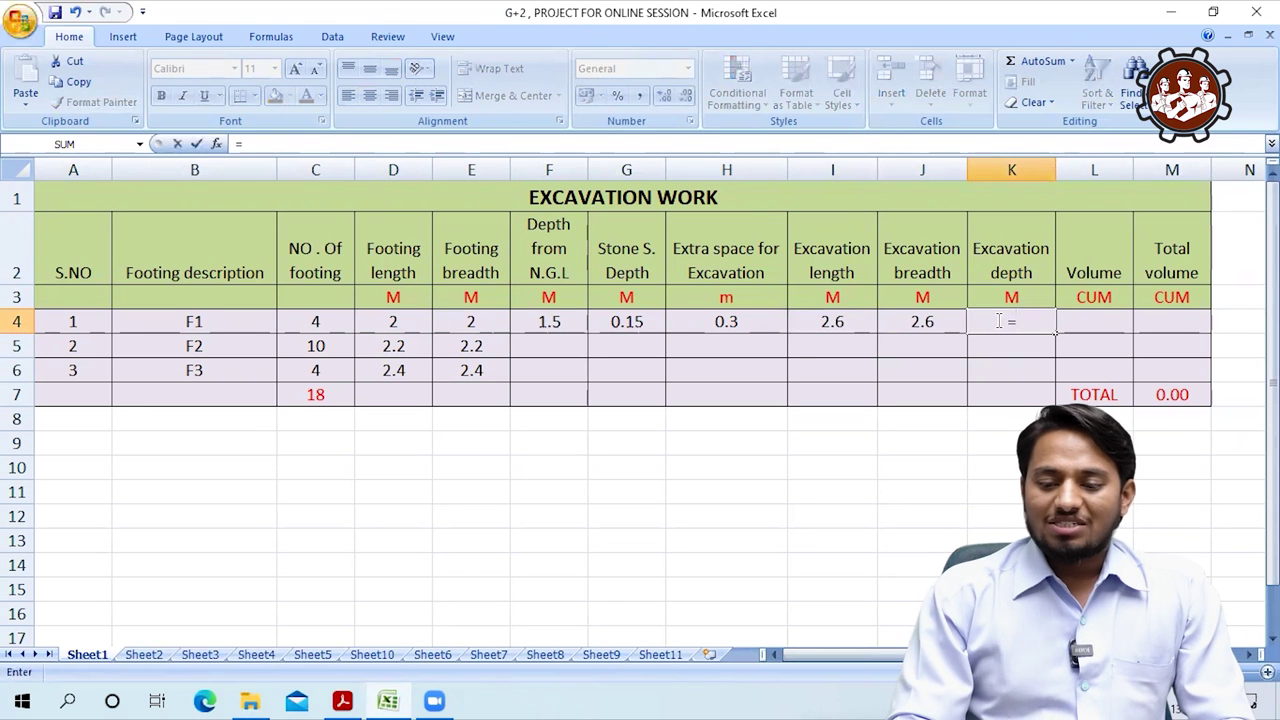
click(551, 322)
text(+)
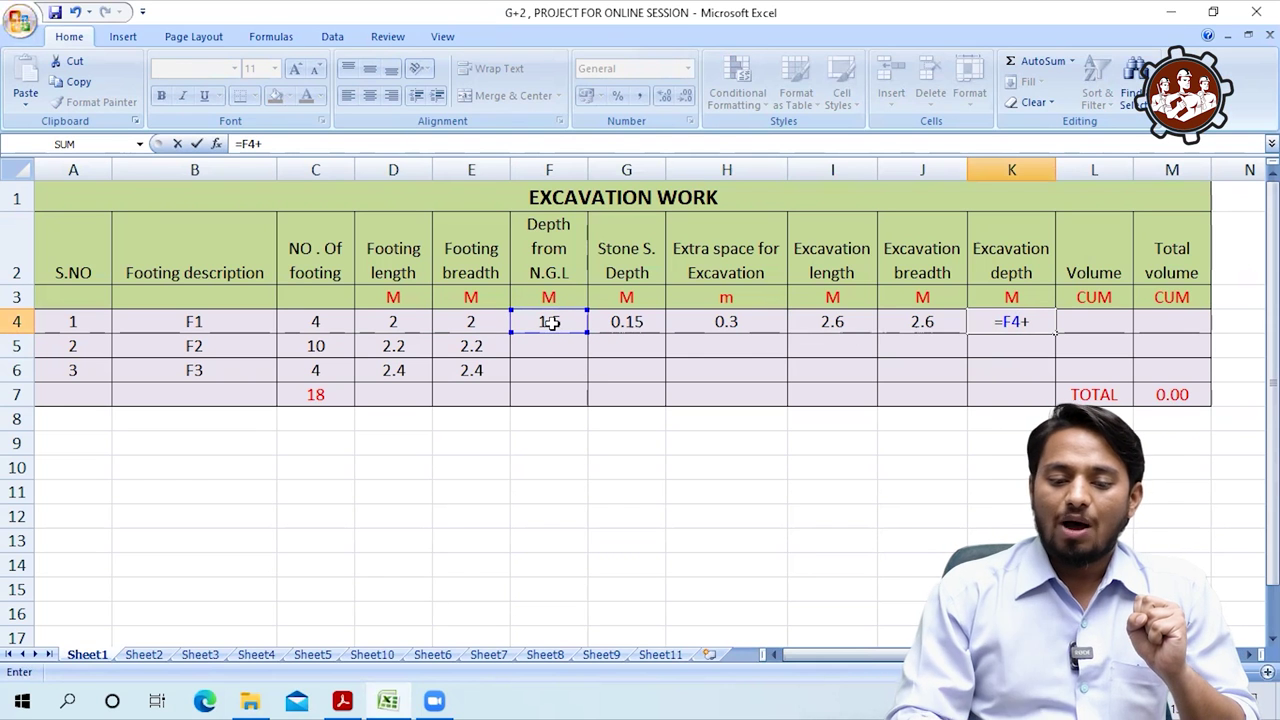
click(620, 322)
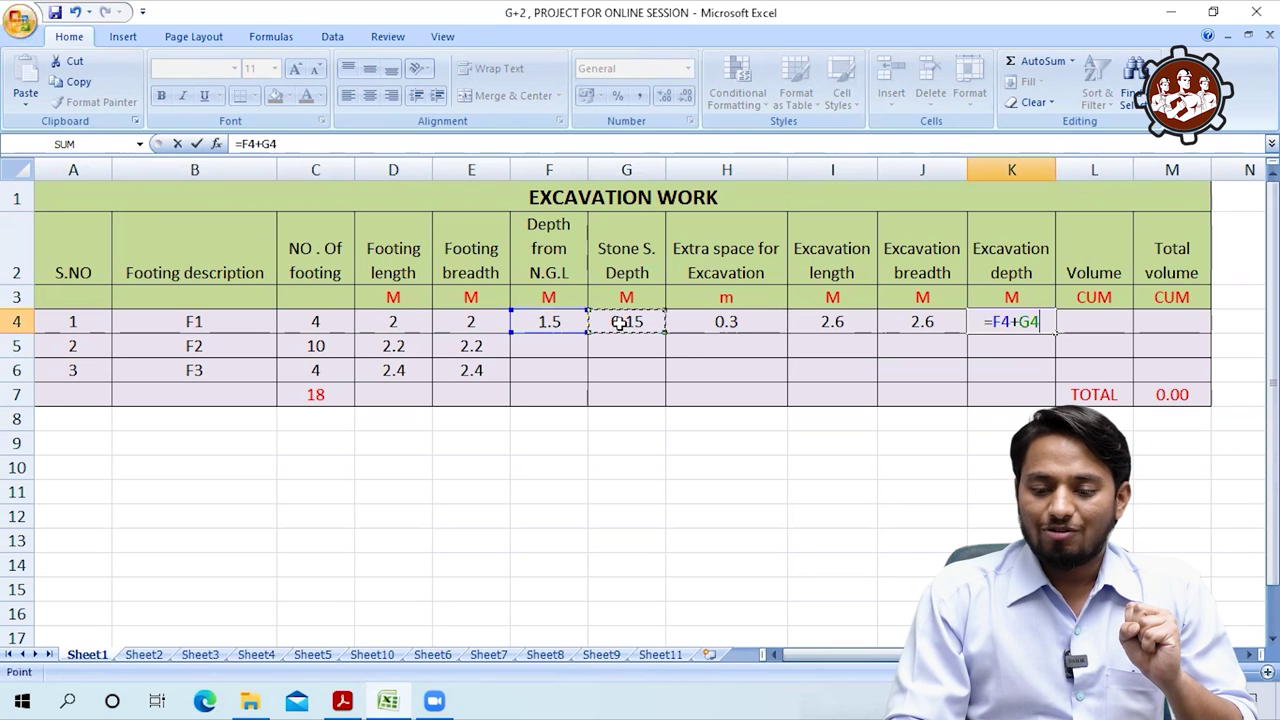
key(Return)
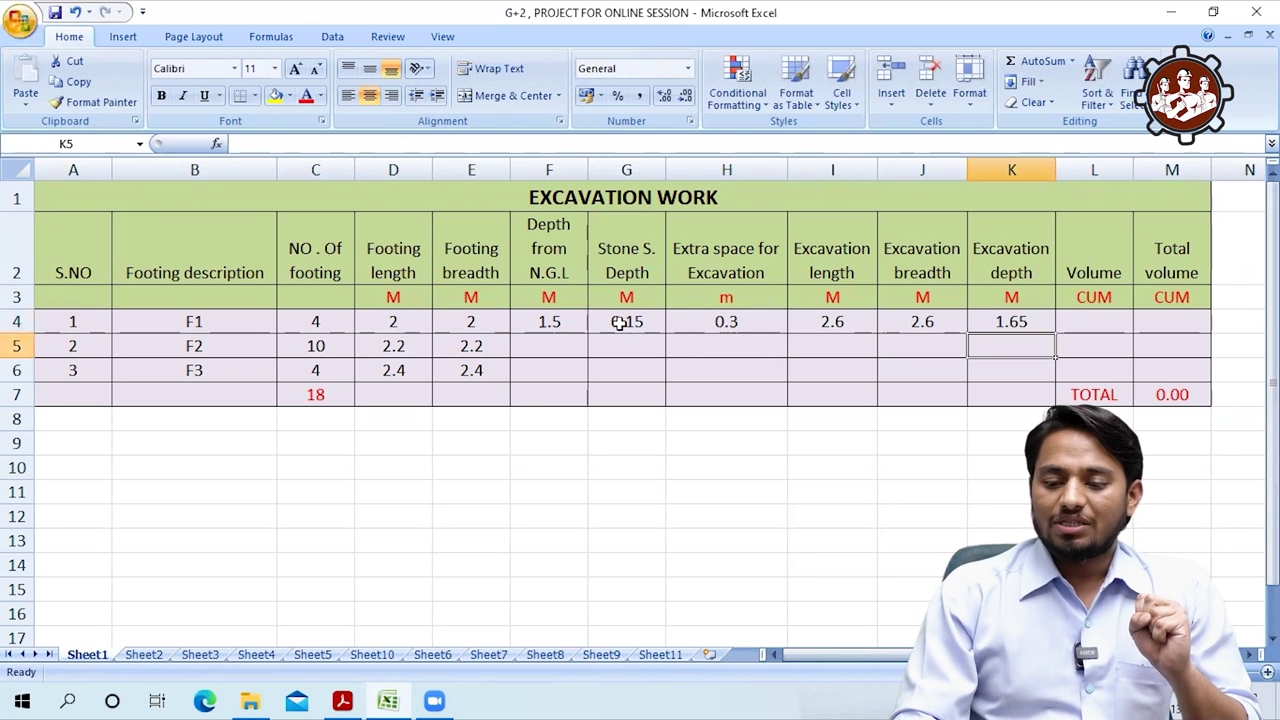
click(1010, 320)
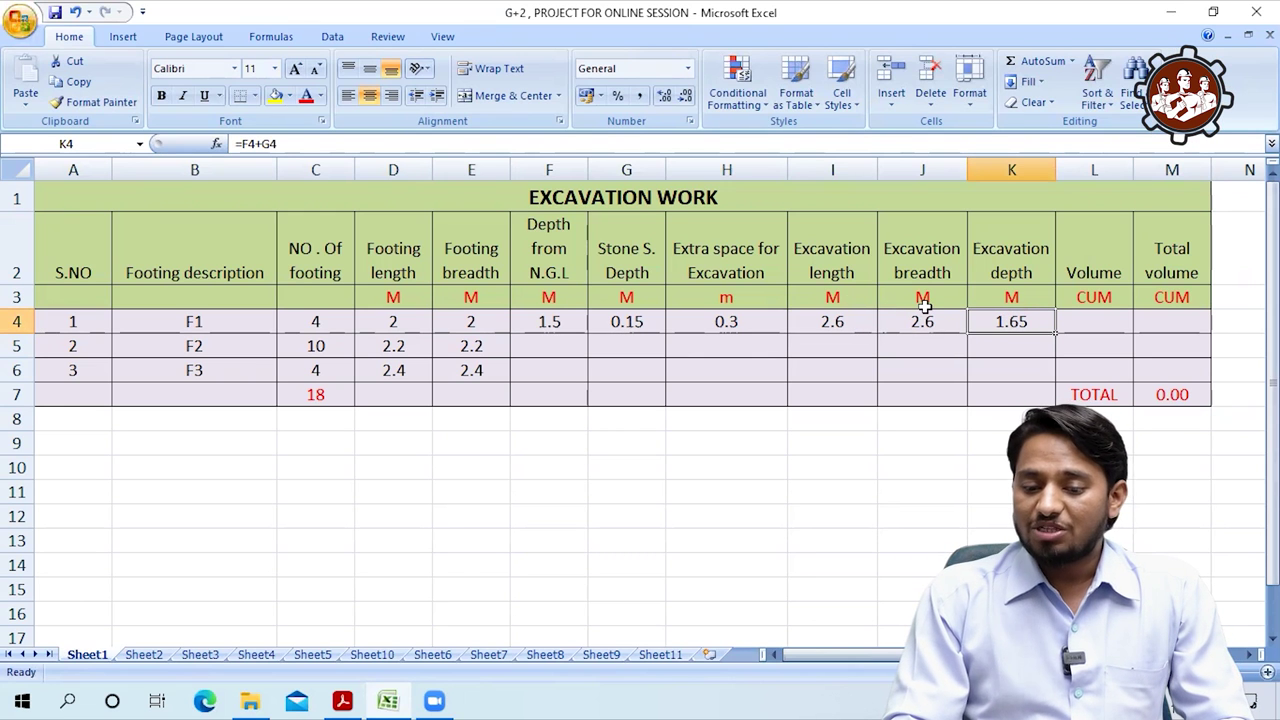
Enter =I4*J4*K4 in L4 so F1's volume reads 11.15 cum
click(1082, 323)
text(=)
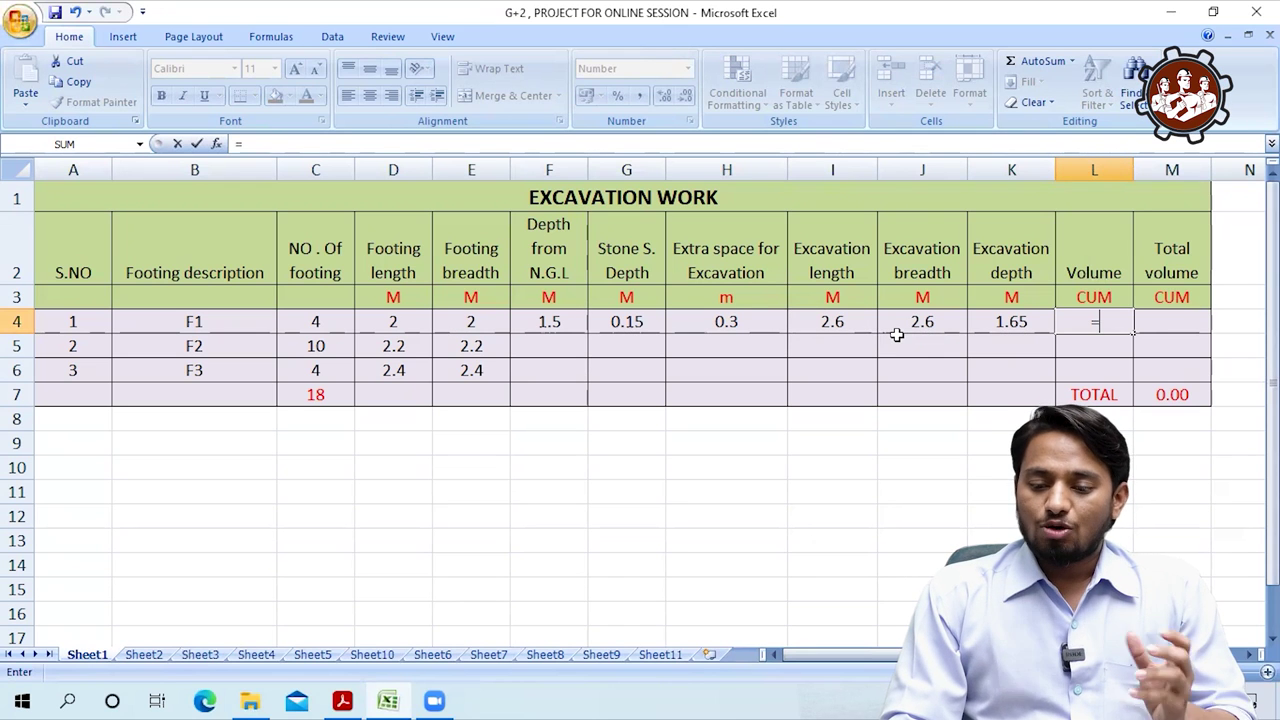
click(833, 322)
text(*)
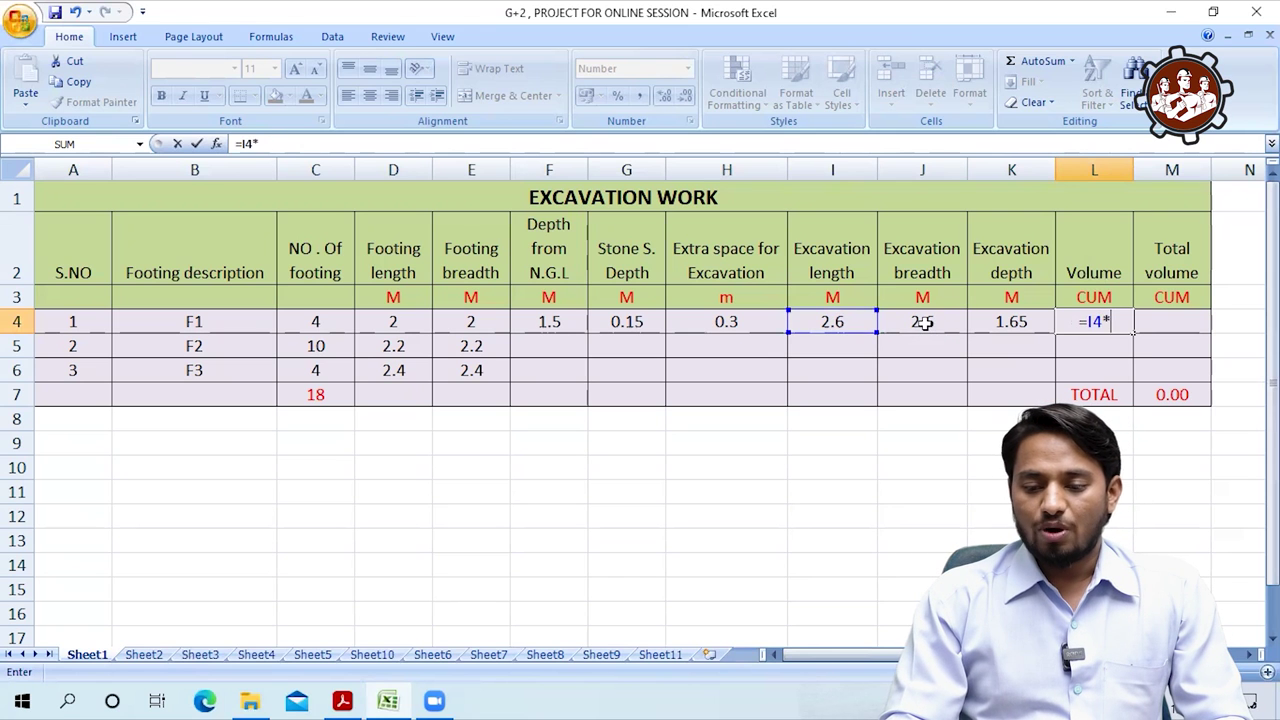
click(923, 322)
text(*)
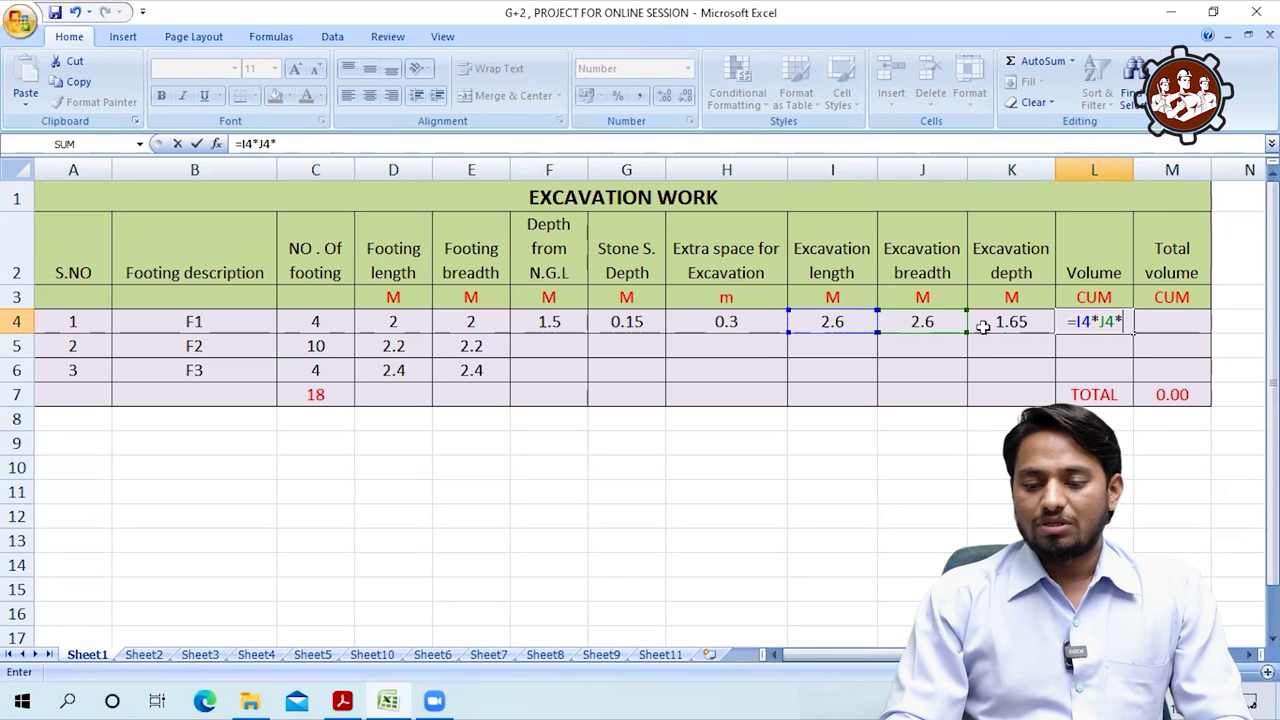
click(997, 322)
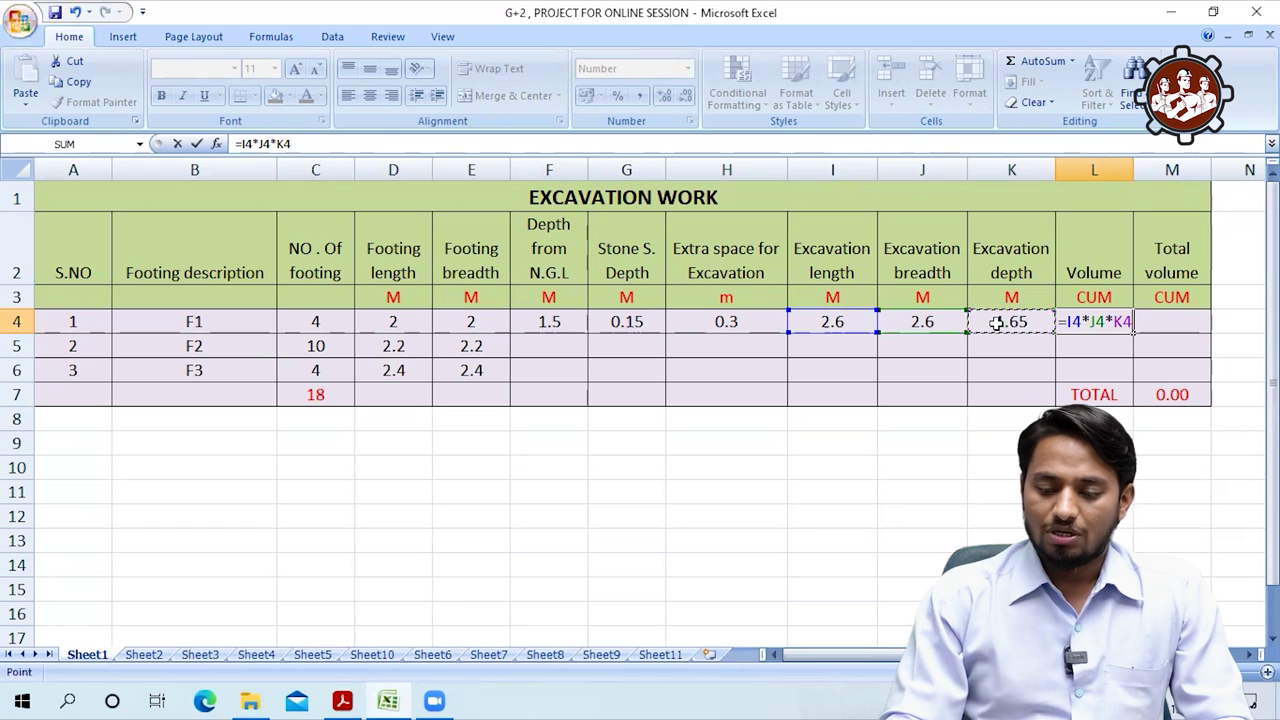
key(Return)
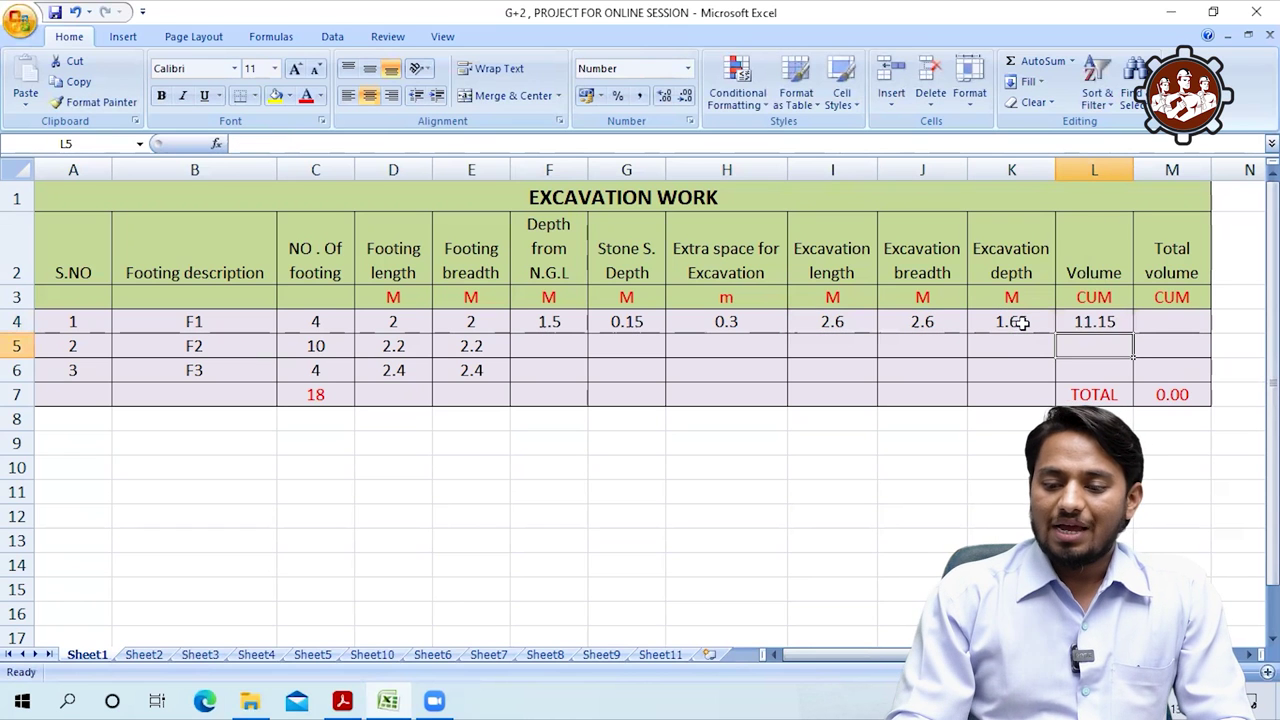
click(1089, 322)
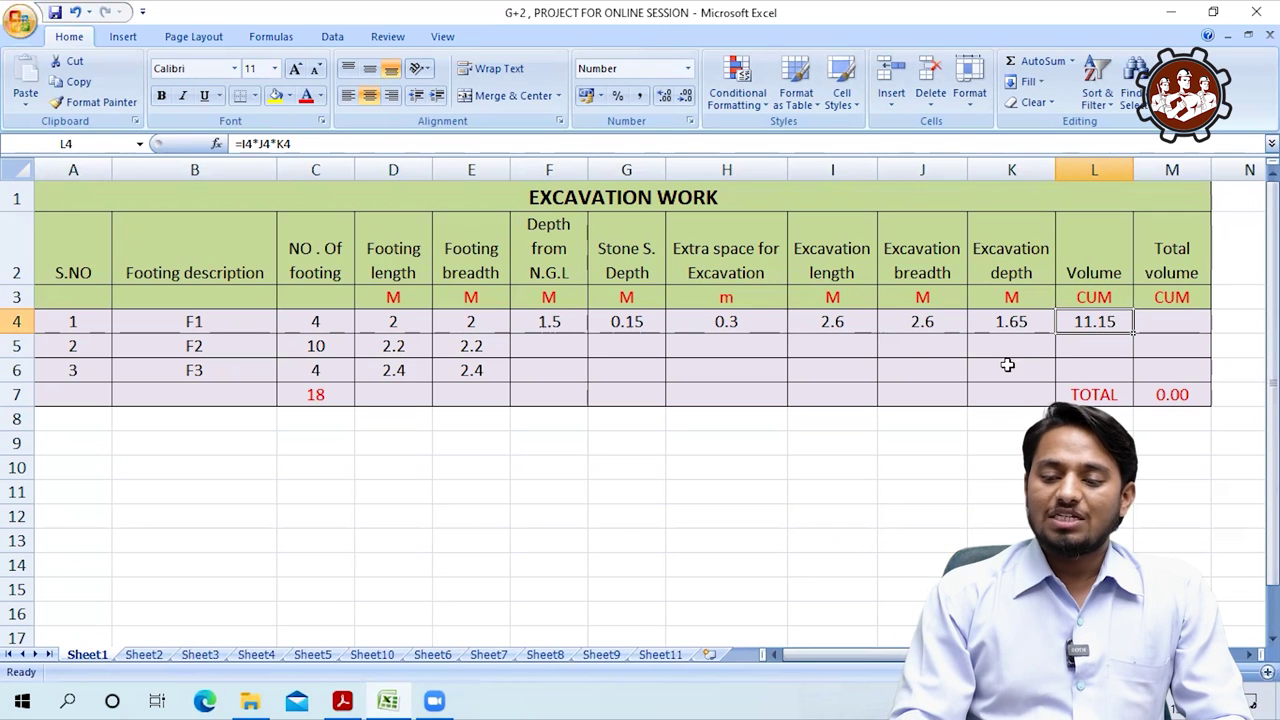
click(1157, 322)
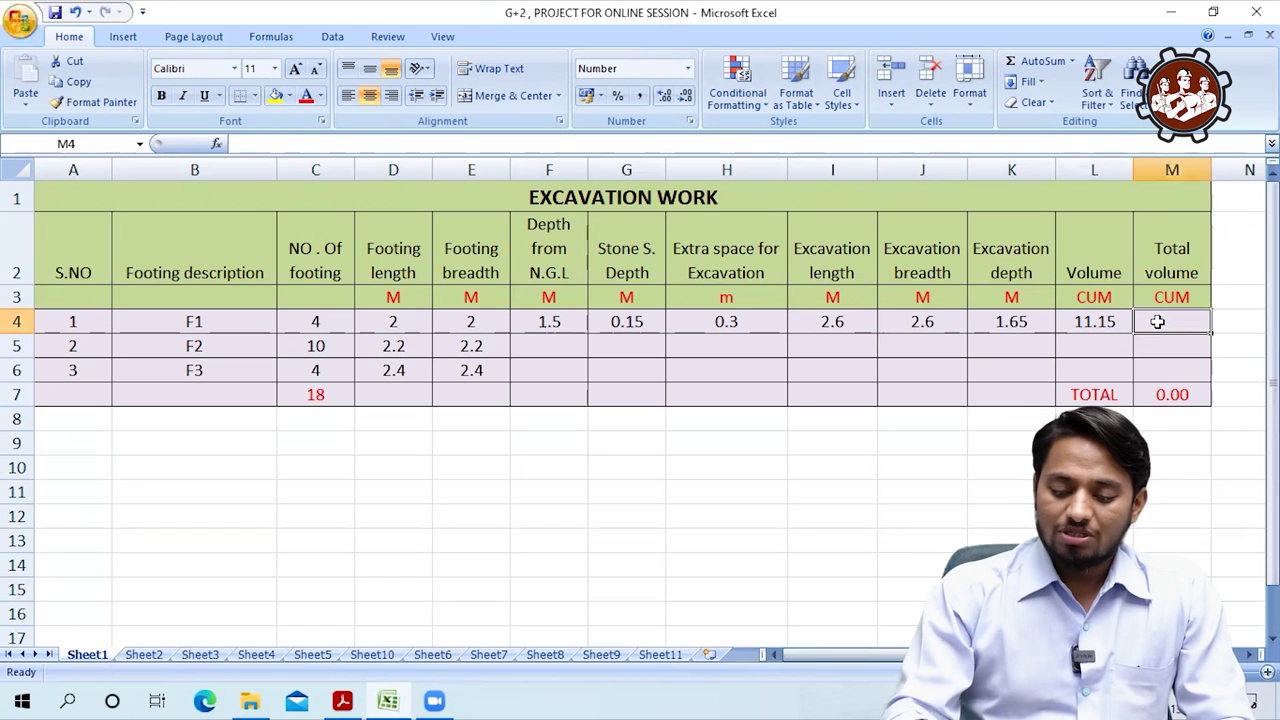
text(=)
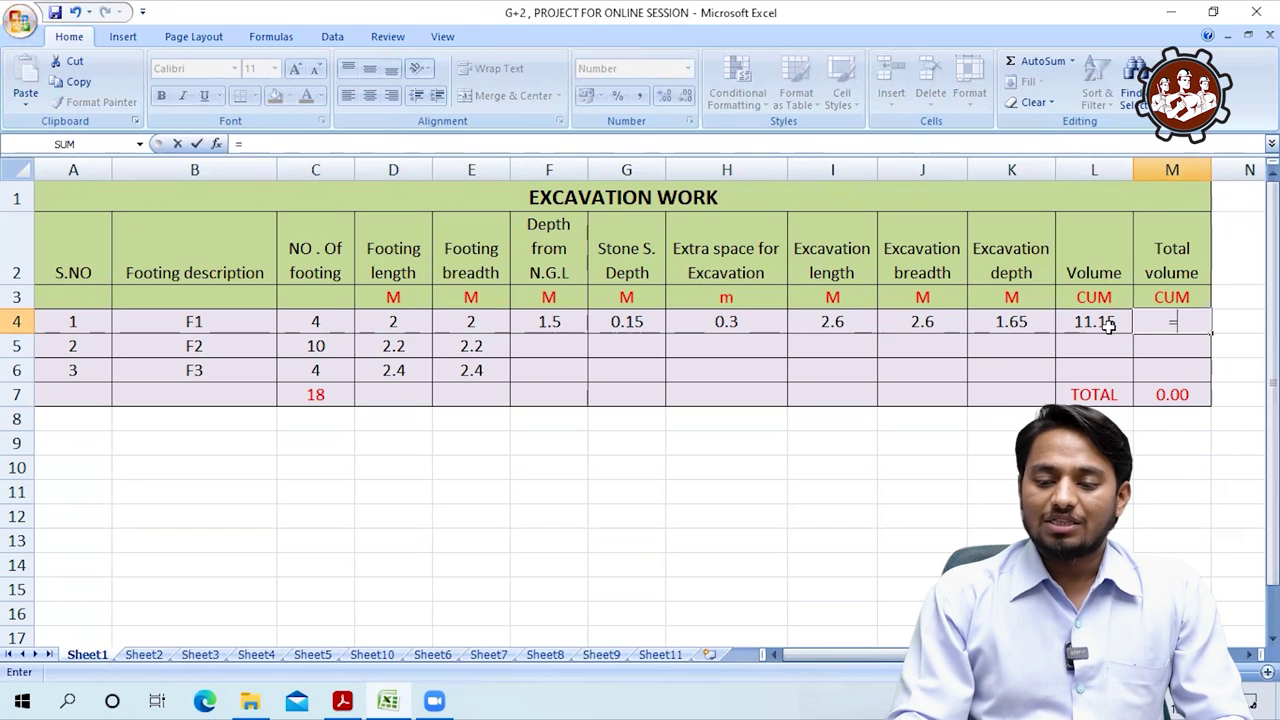
click(1095, 321)
text(*)
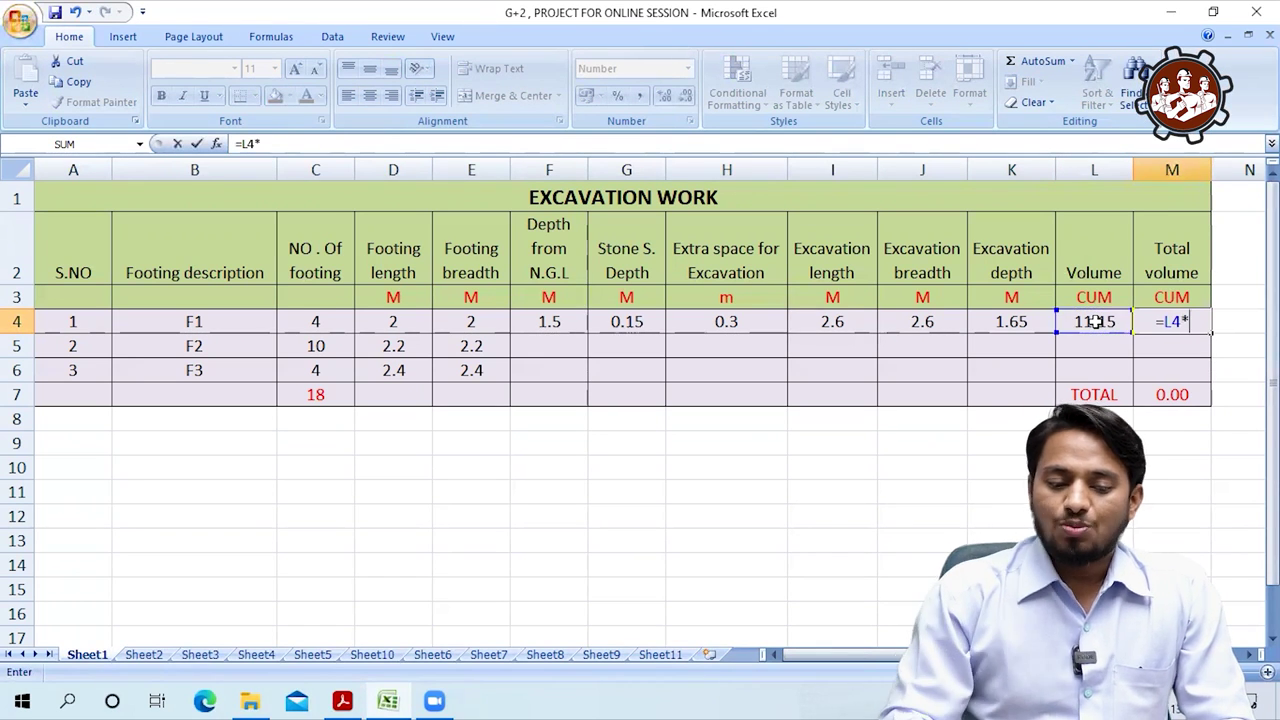
click(317, 321)
key(Return)
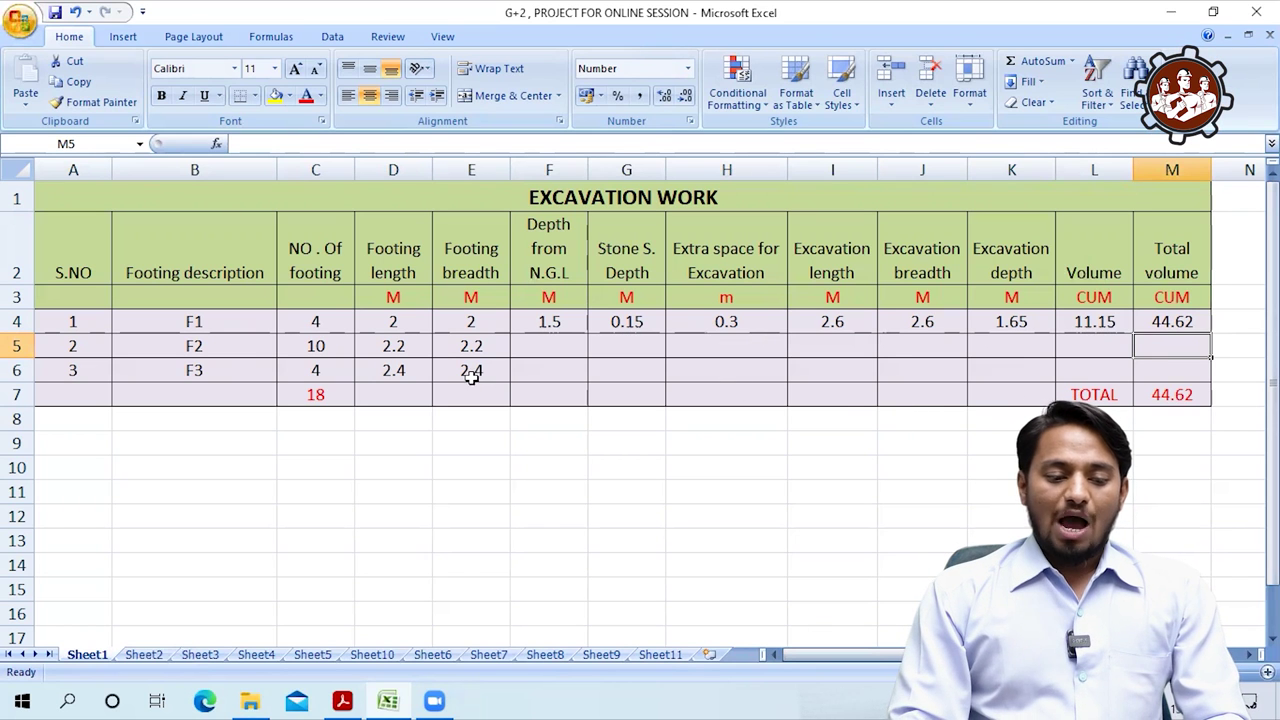
click(15, 321)
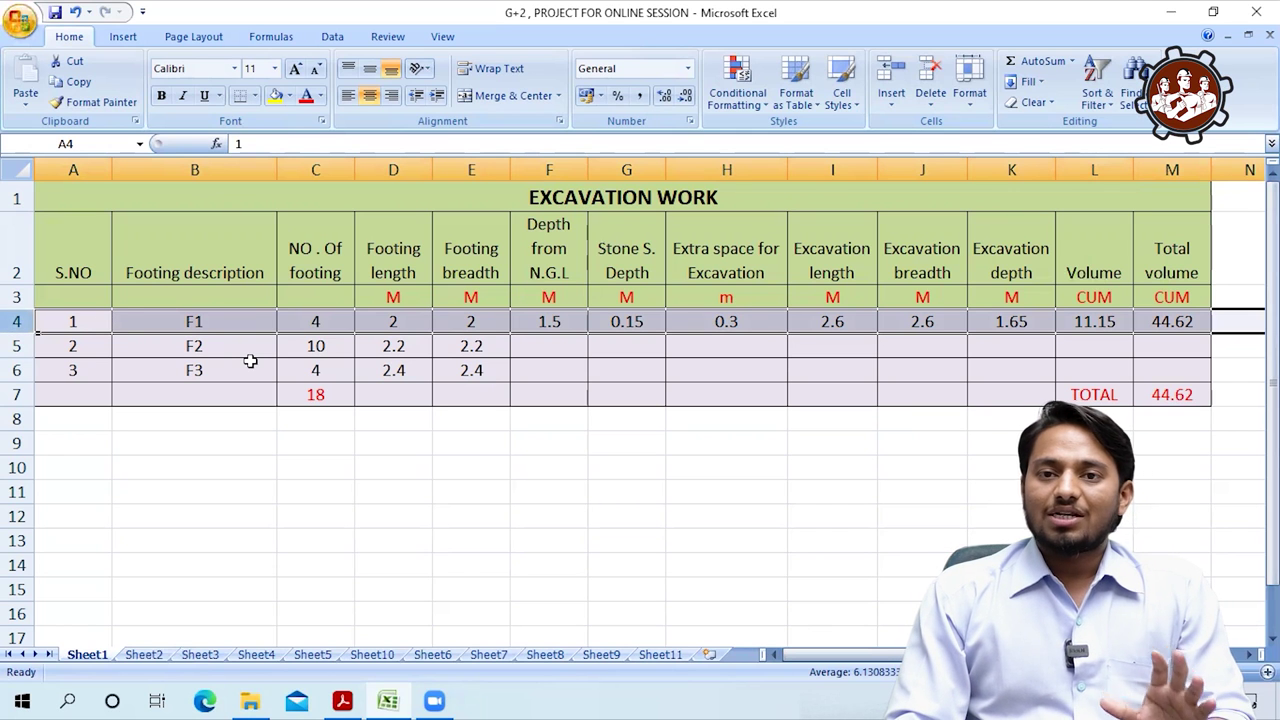
Fill F1's 1.5 depth from N.G.L down to footings F2 and F3
click(375, 410)
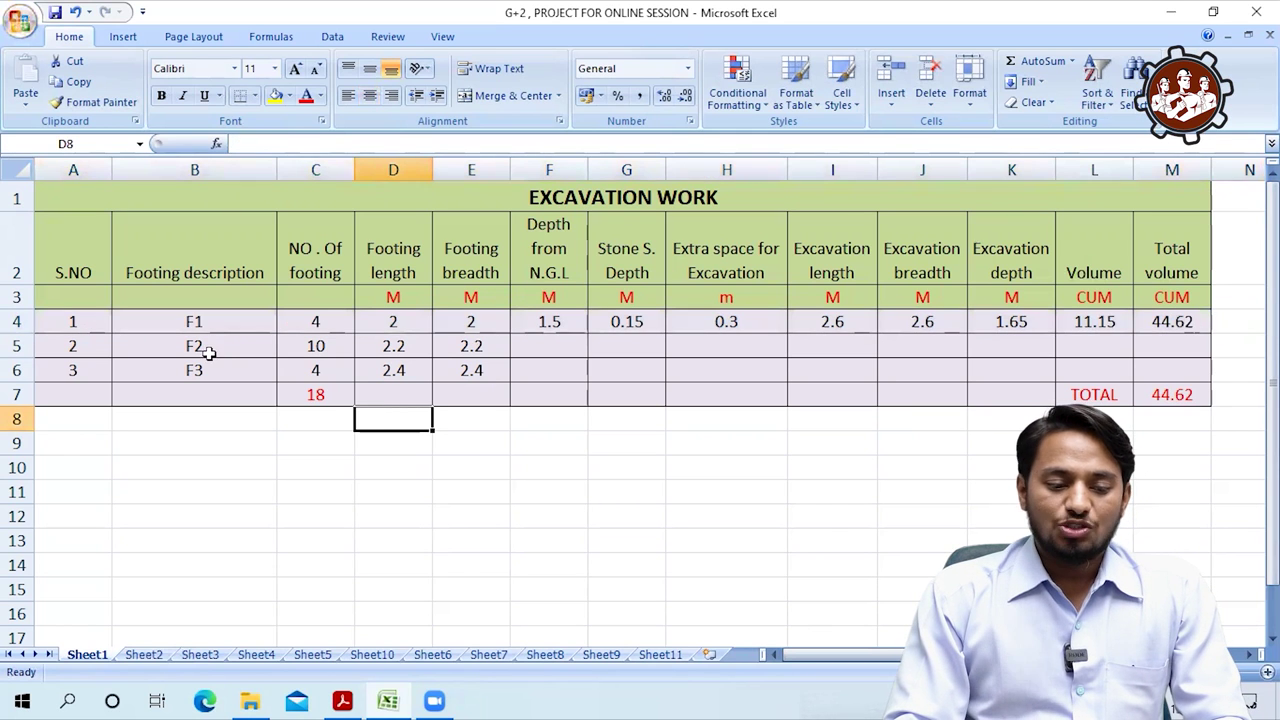
drag(70, 344, 463, 370)
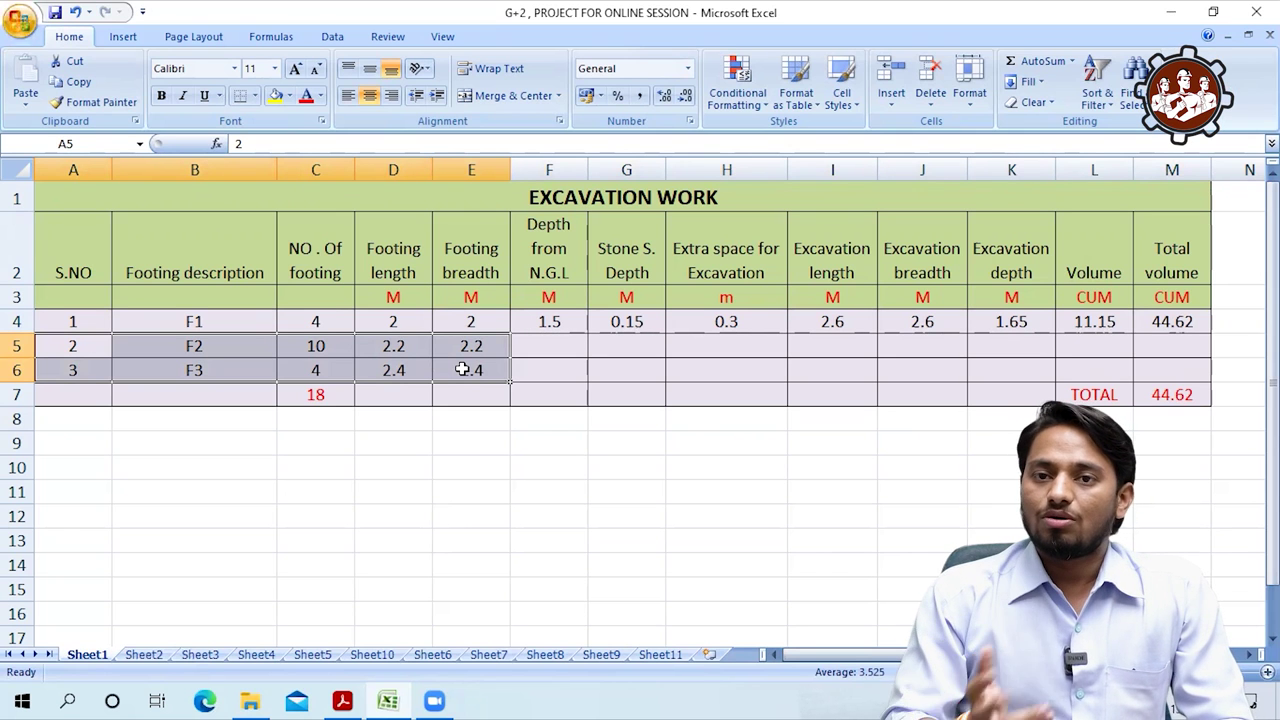
click(640, 356)
click(565, 322)
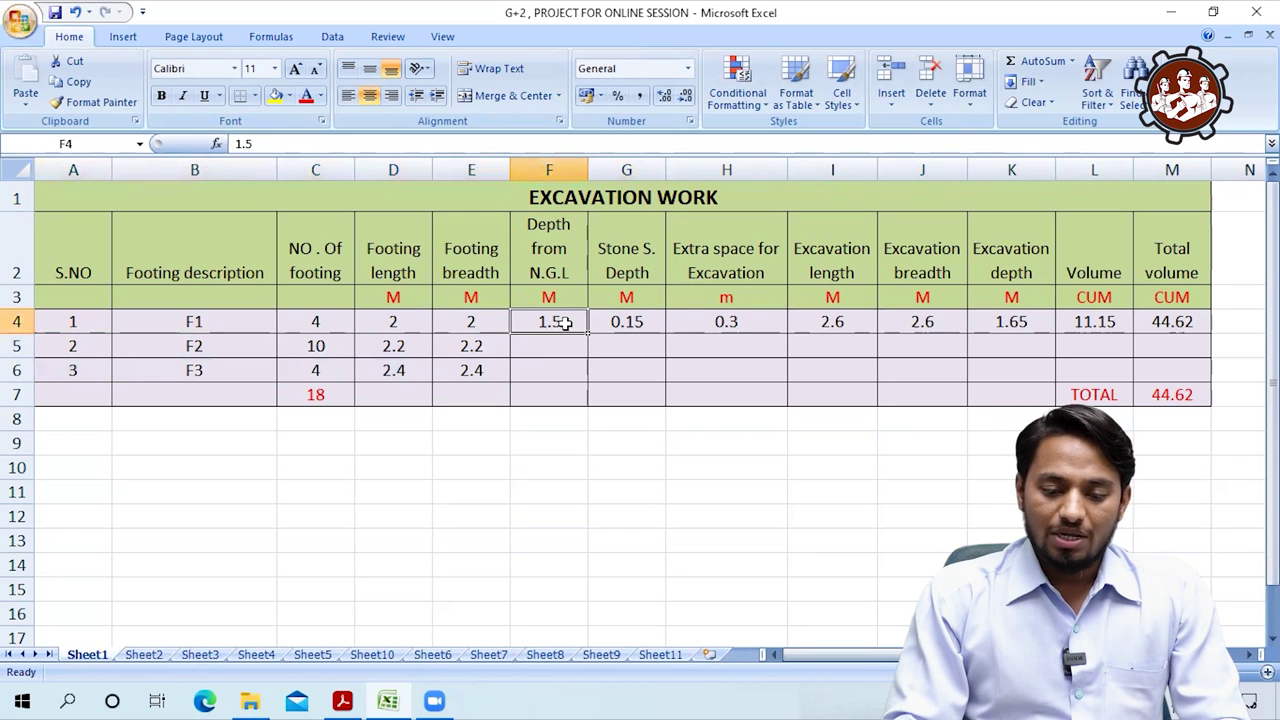
drag(586, 334, 590, 378)
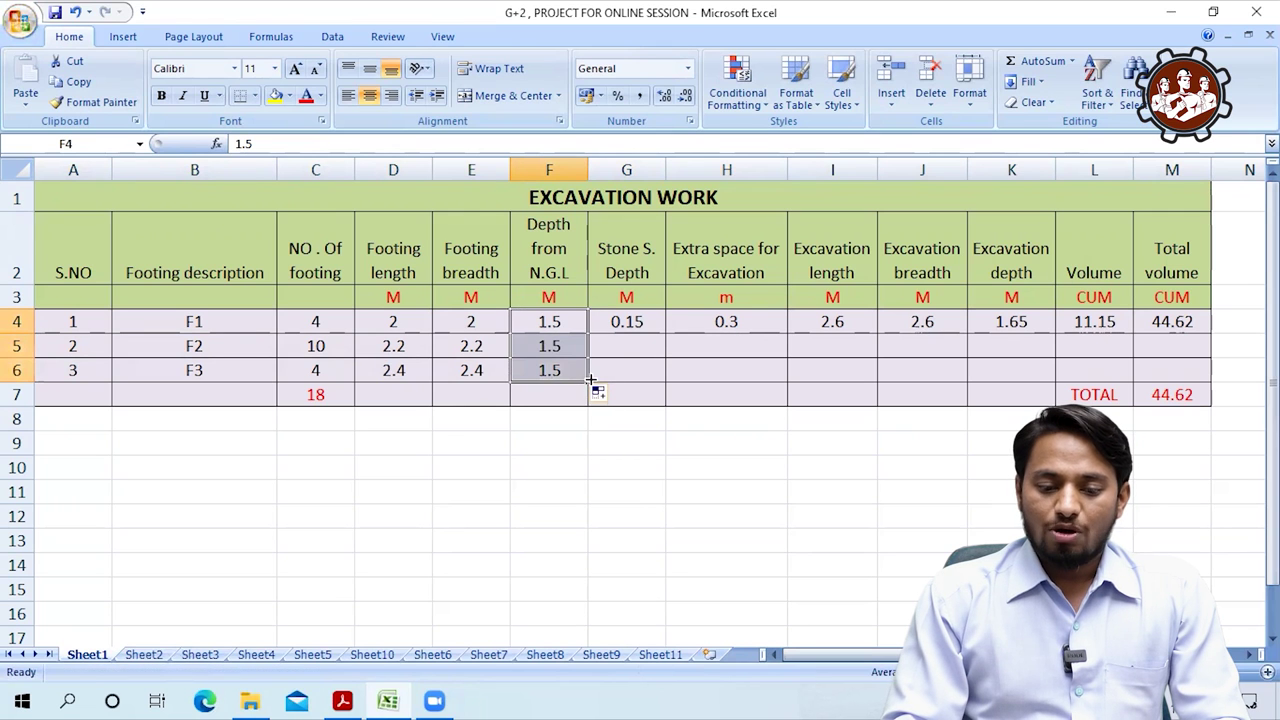
click(630, 350)
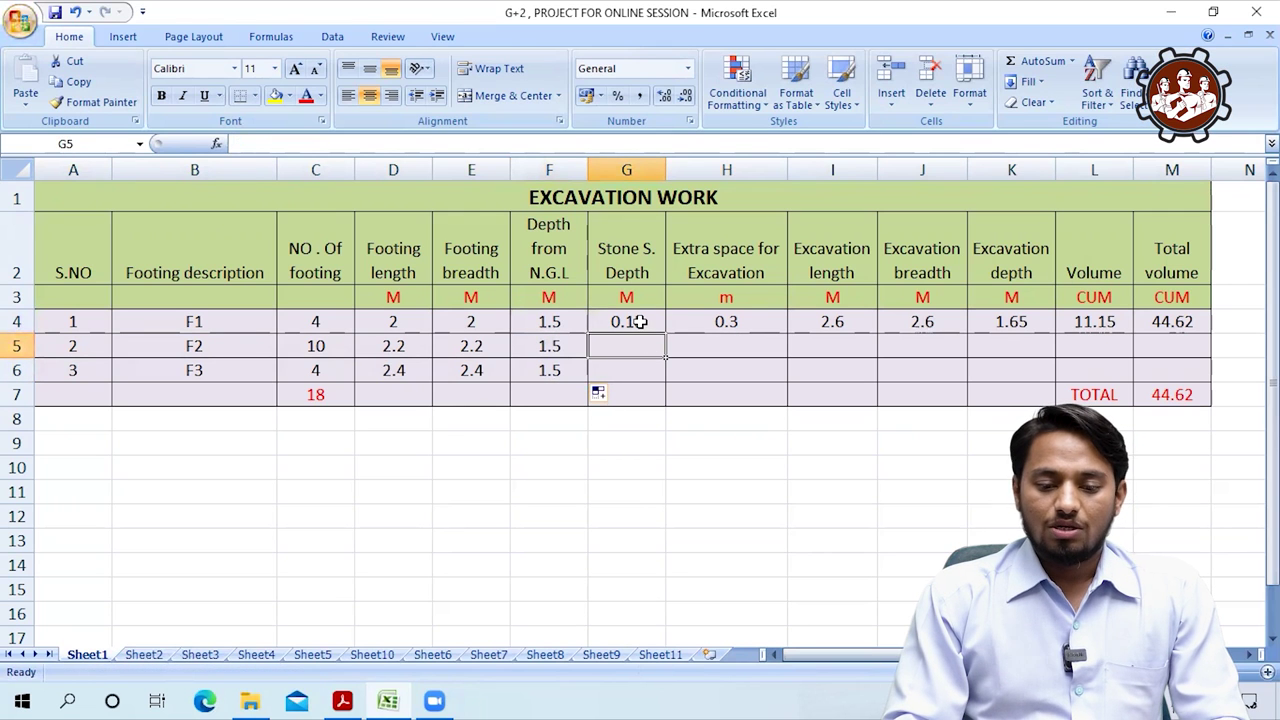
Fill the 0.15 stone soling depth and 0.3 extra space down to F2 and F3
click(640, 321)
drag(664, 334, 664, 380)
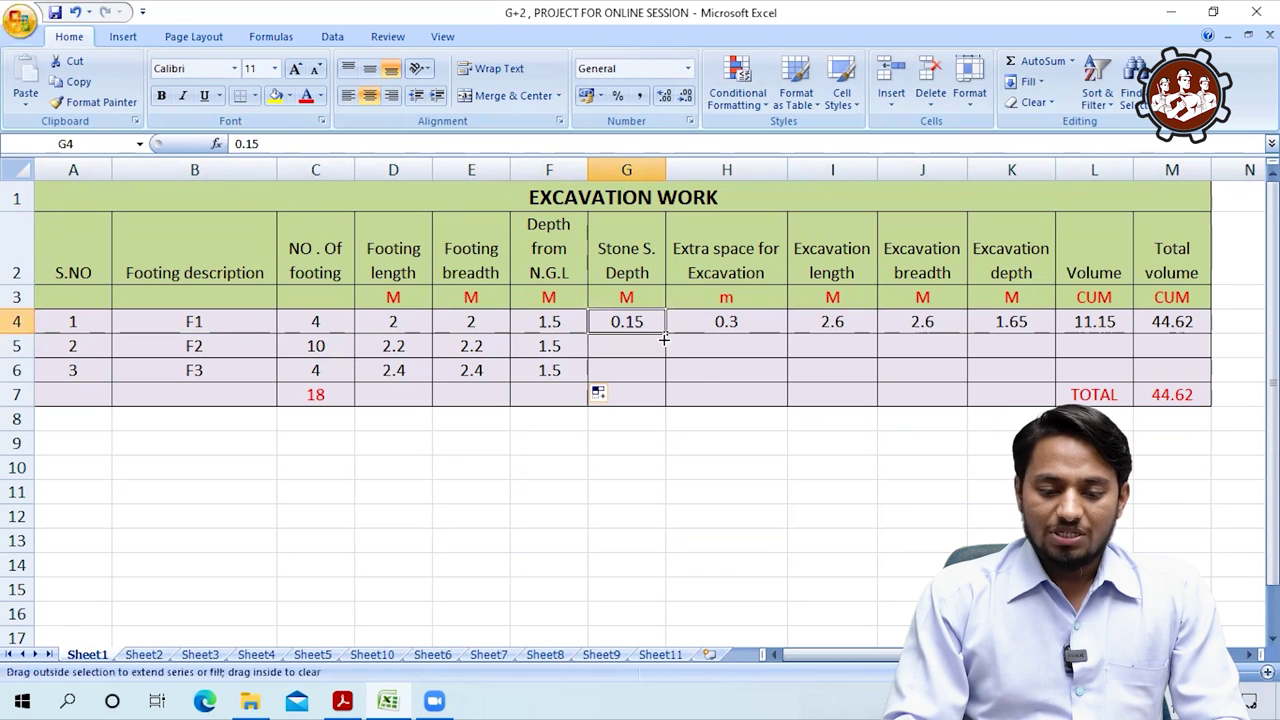
click(726, 357)
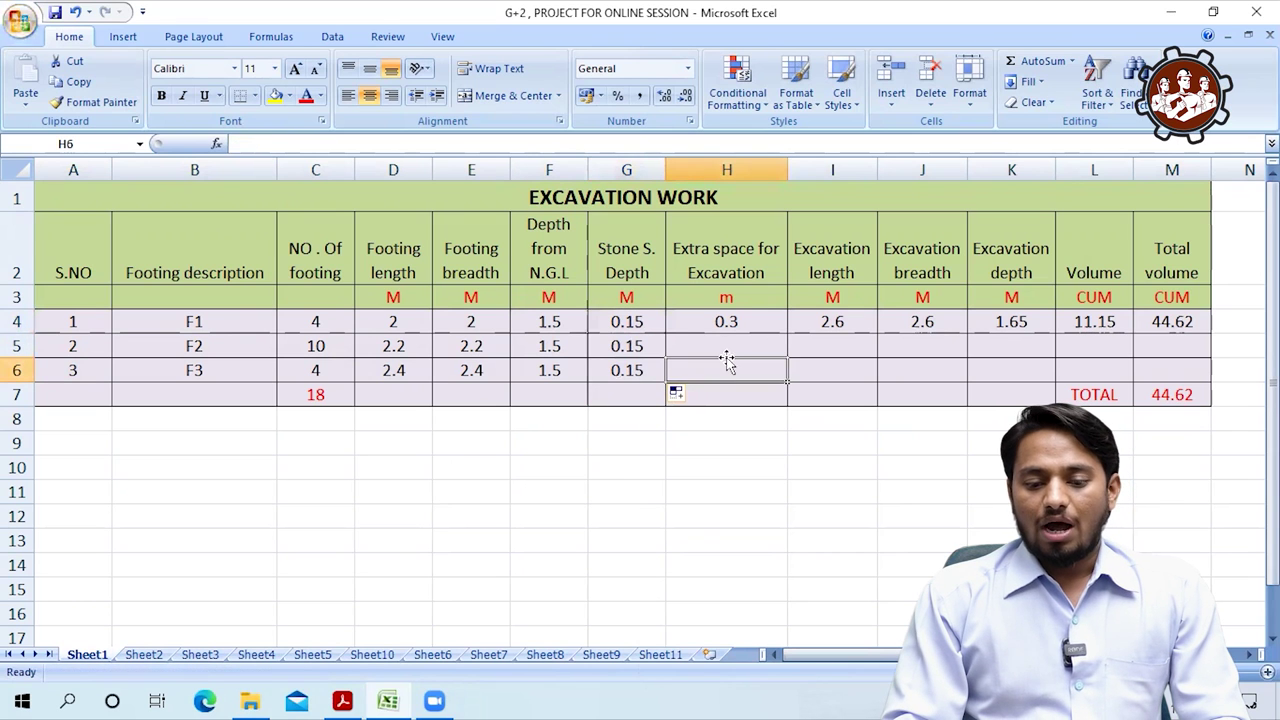
click(766, 322)
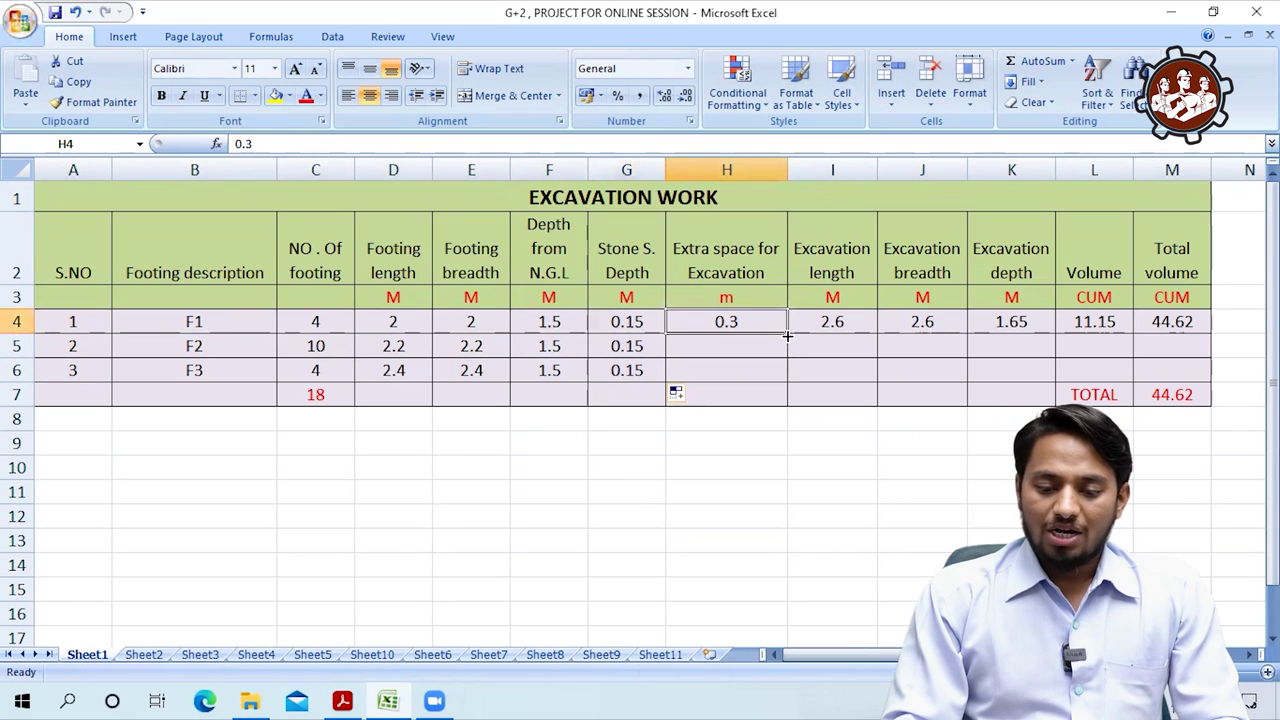
drag(787, 334, 790, 382)
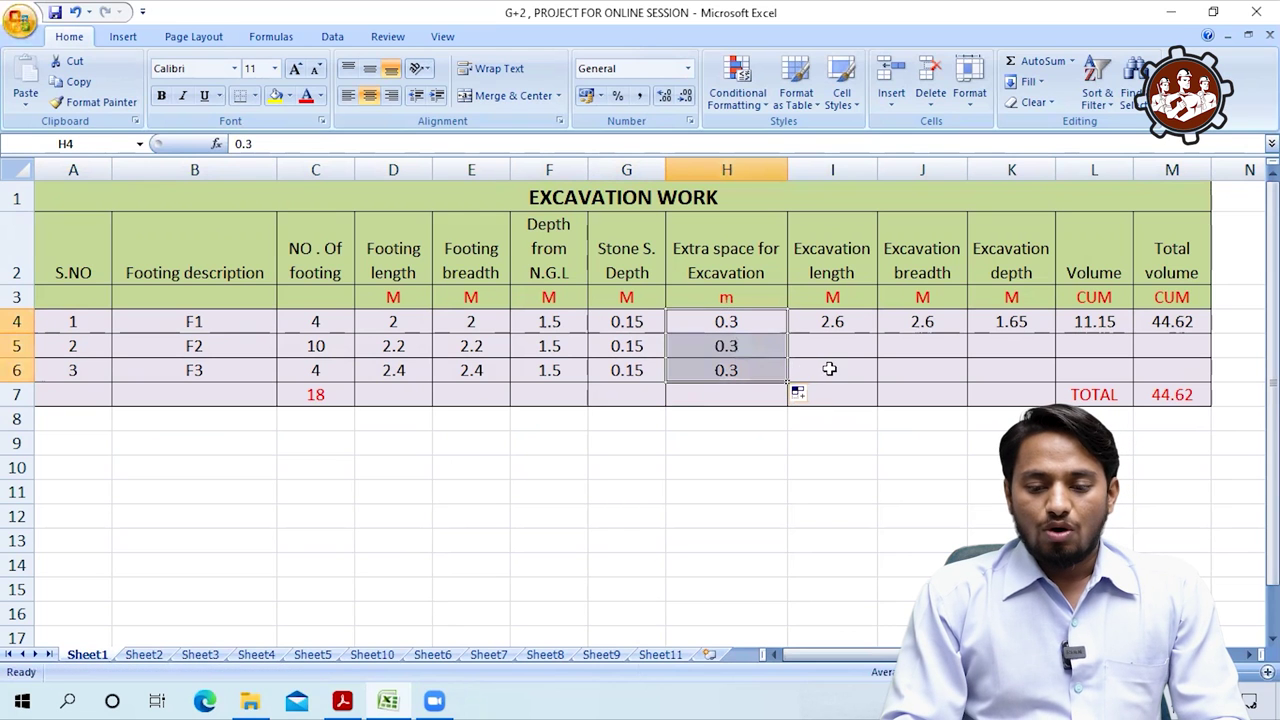
click(829, 366)
Fill the excavation length, breadth and depth formulas from row 4 down to F2 and F3
click(851, 323)
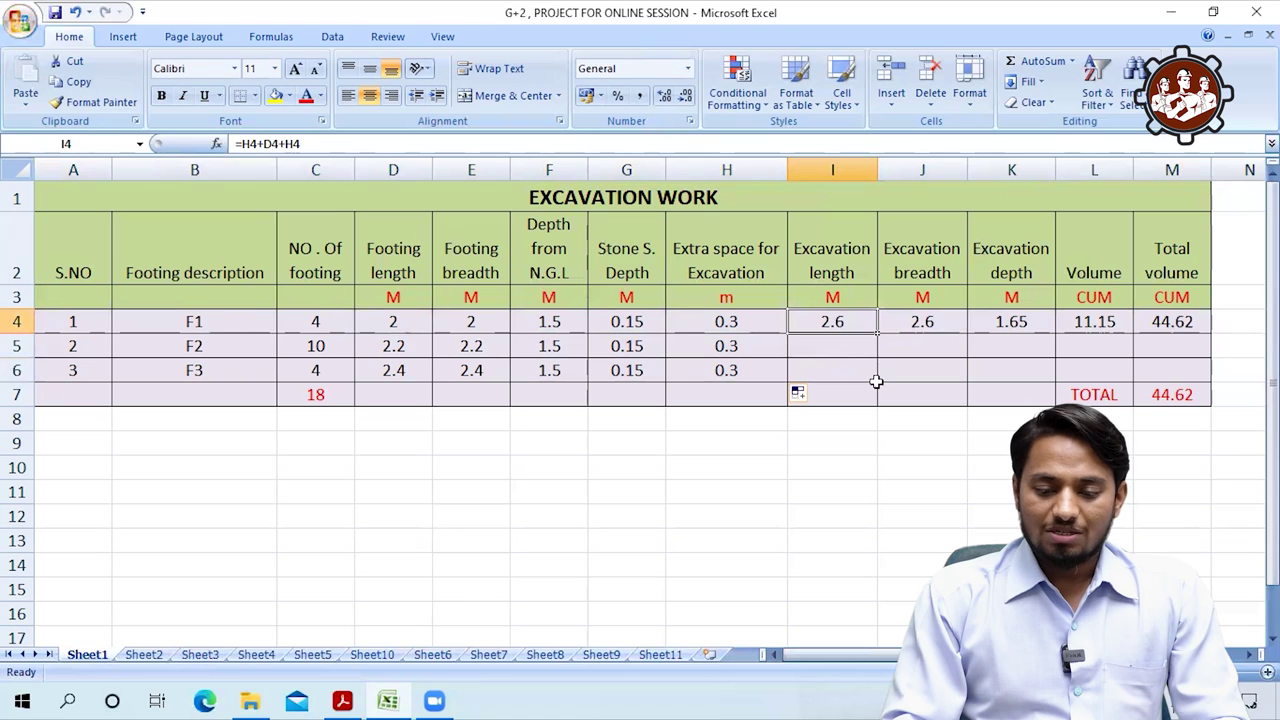
drag(877, 334, 877, 381)
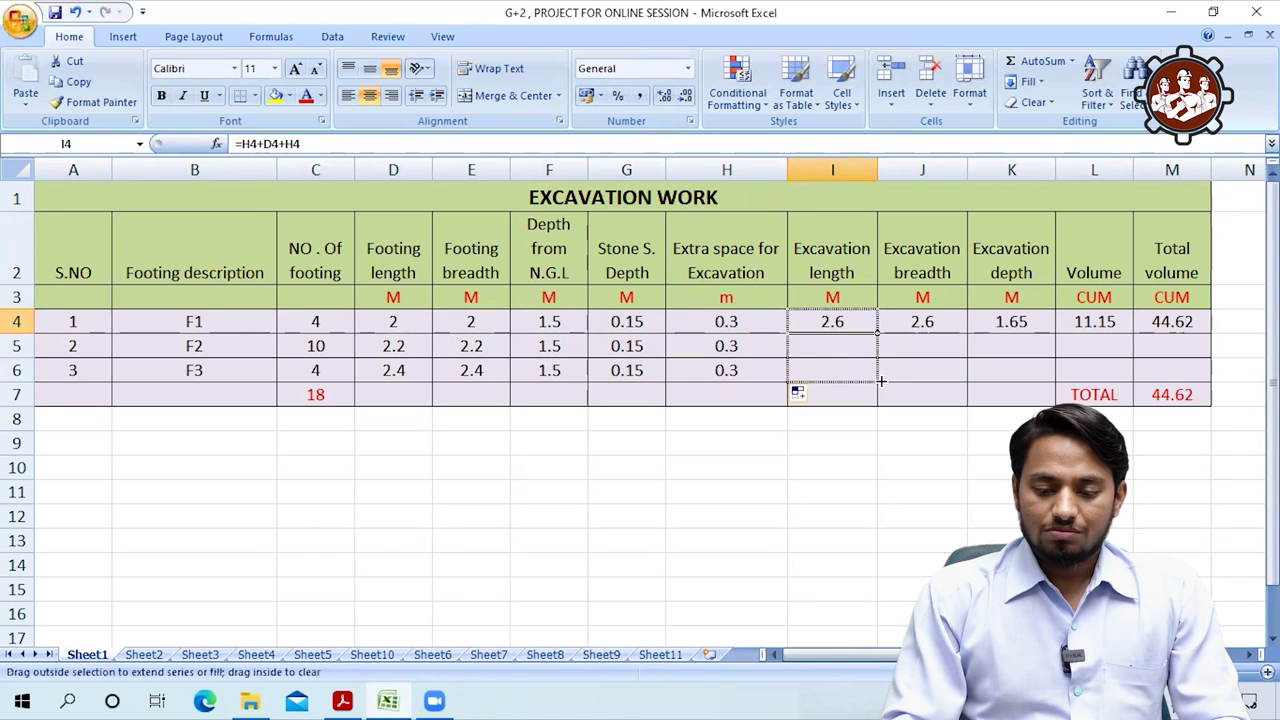
click(921, 353)
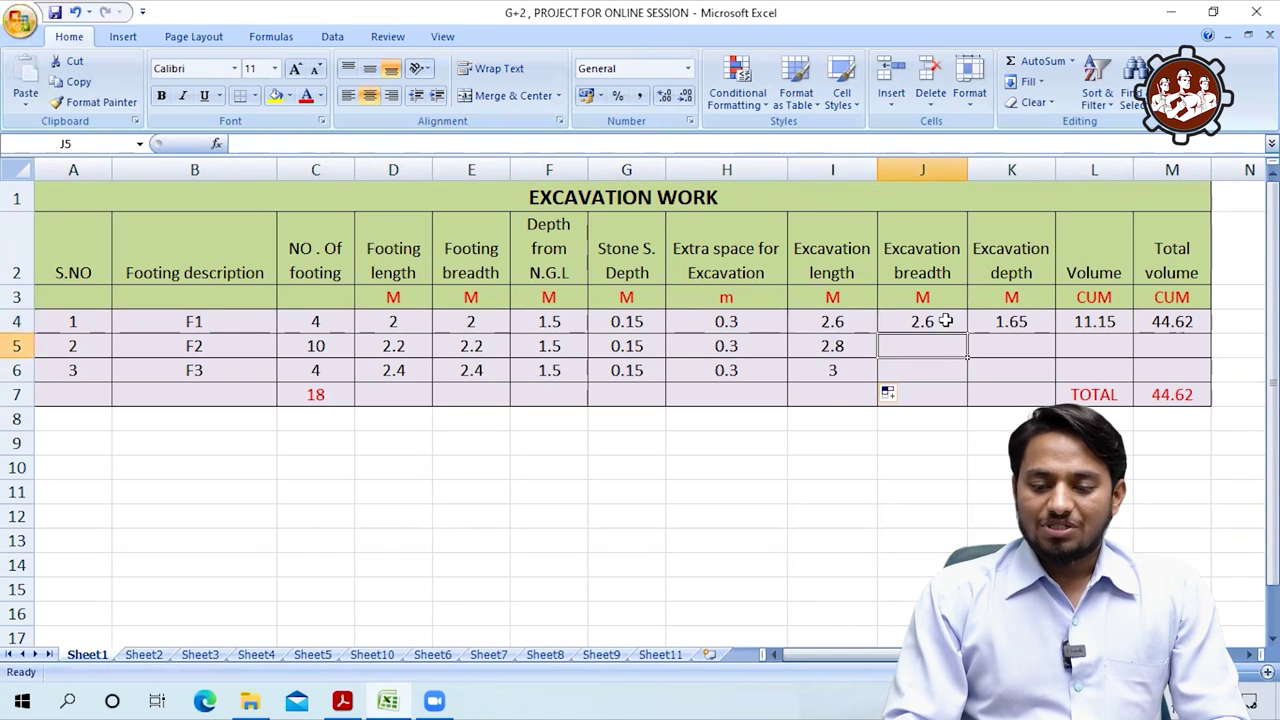
click(944, 320)
drag(967, 333, 967, 381)
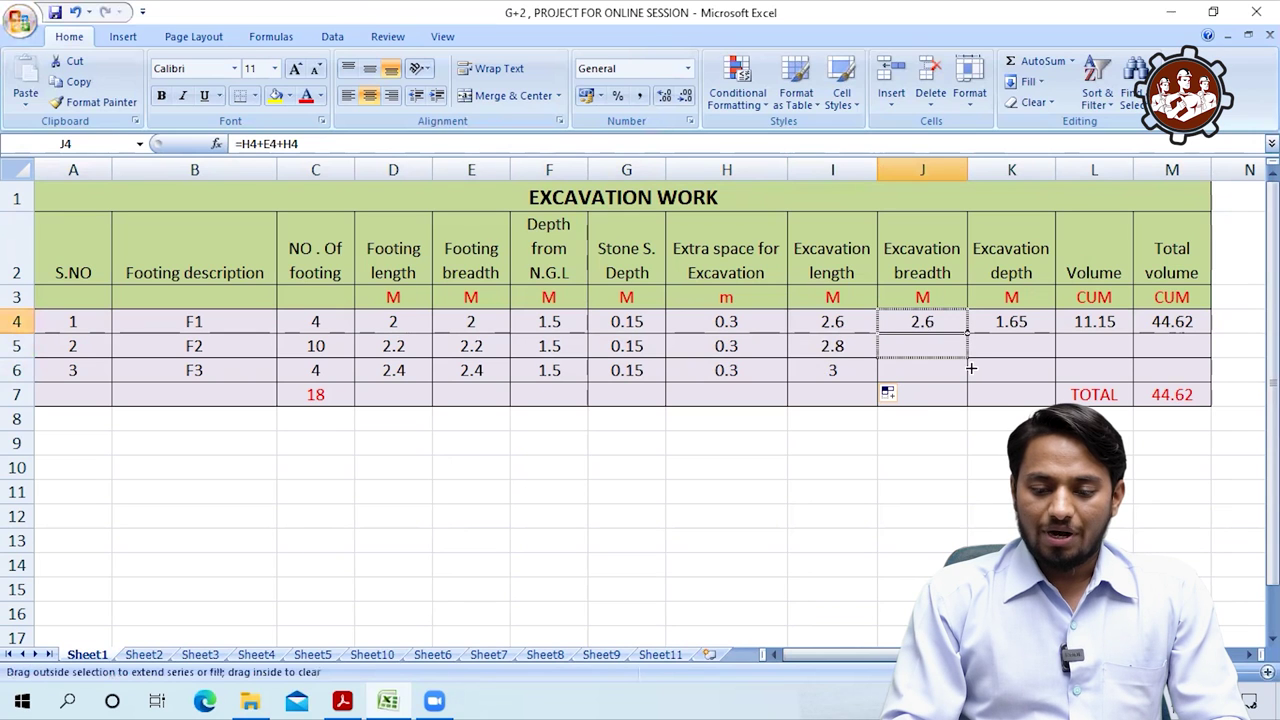
click(1035, 355)
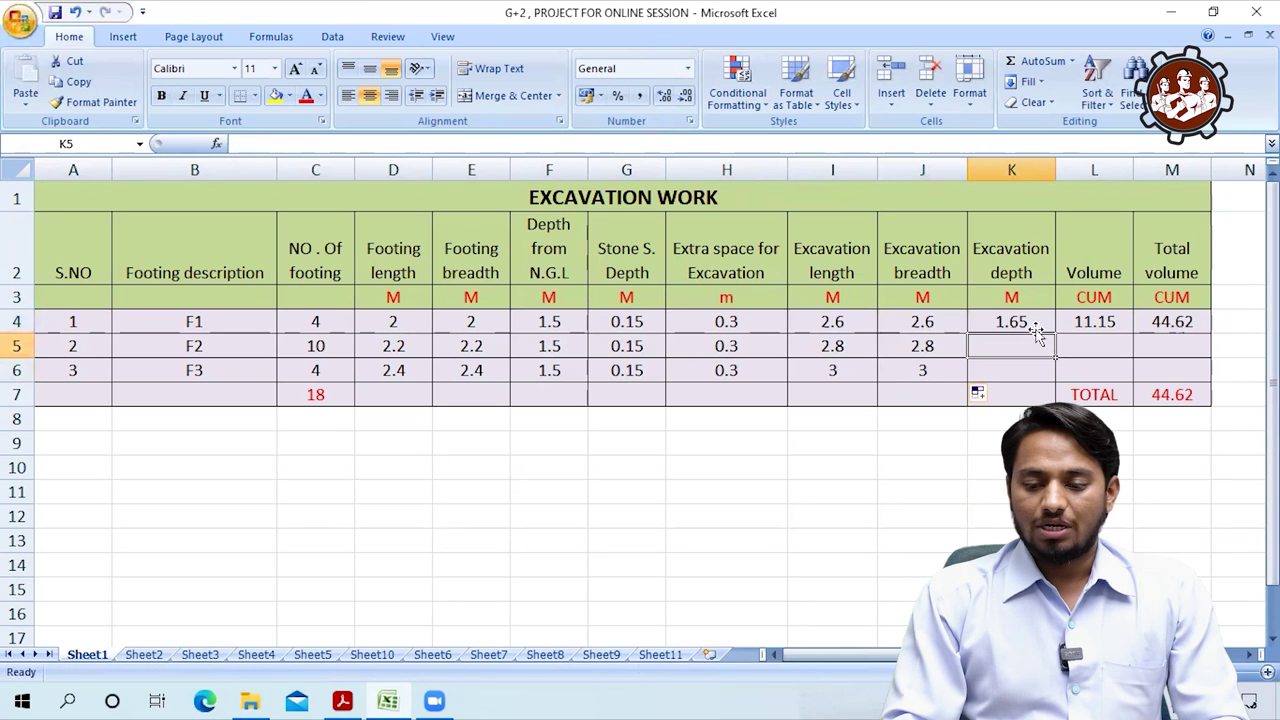
click(1035, 322)
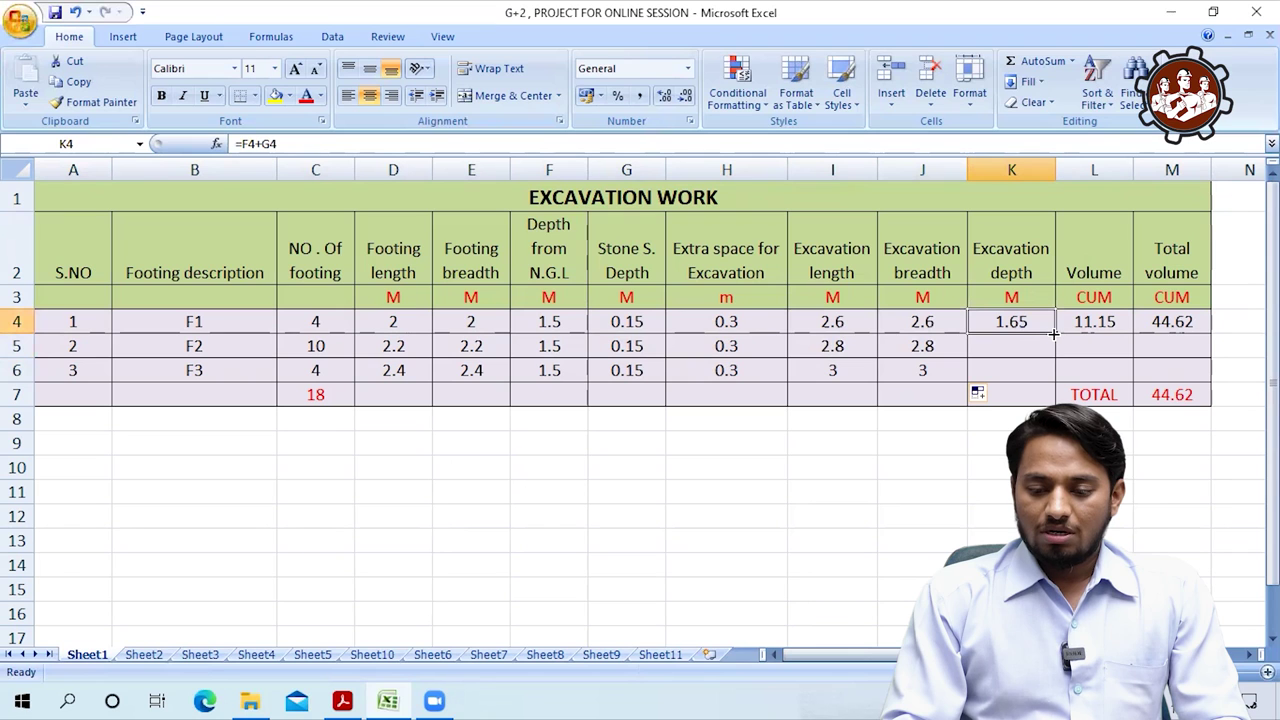
drag(1054, 333, 1054, 381)
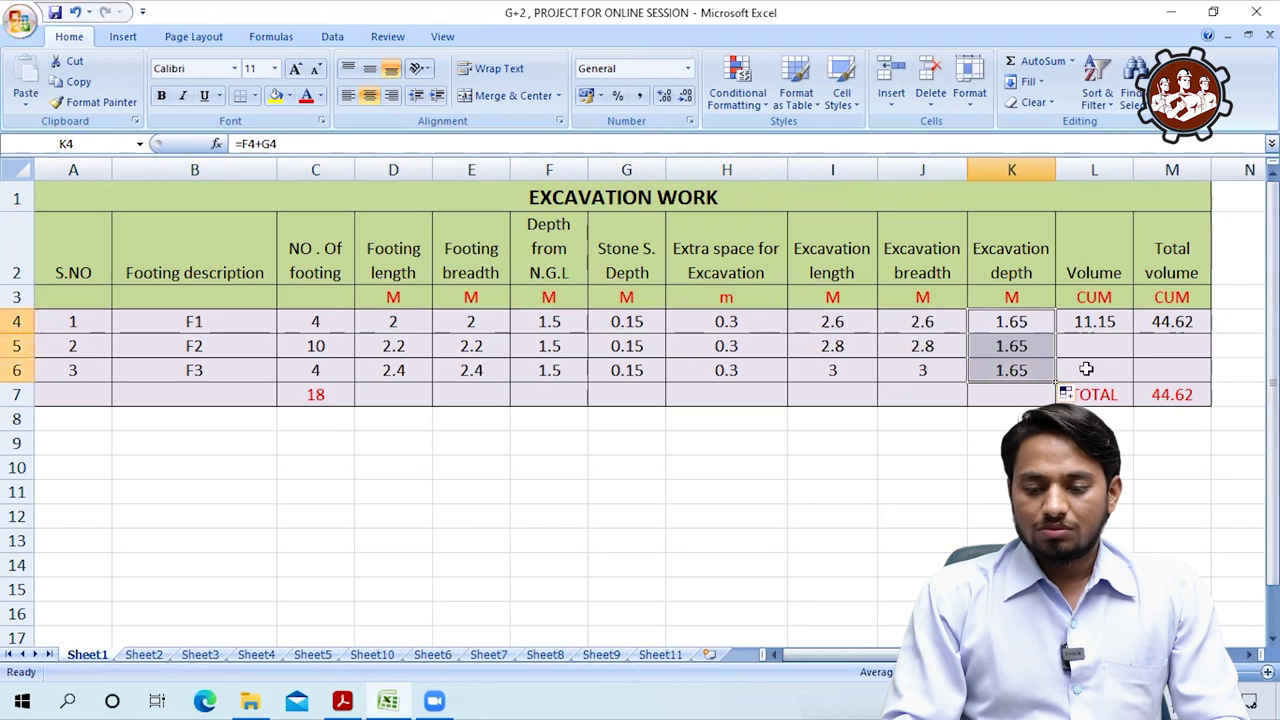
click(1099, 369)
Fill the volume and total volume formulas down to F2 and F3, making TOTAL 233.38 cum
click(1105, 322)
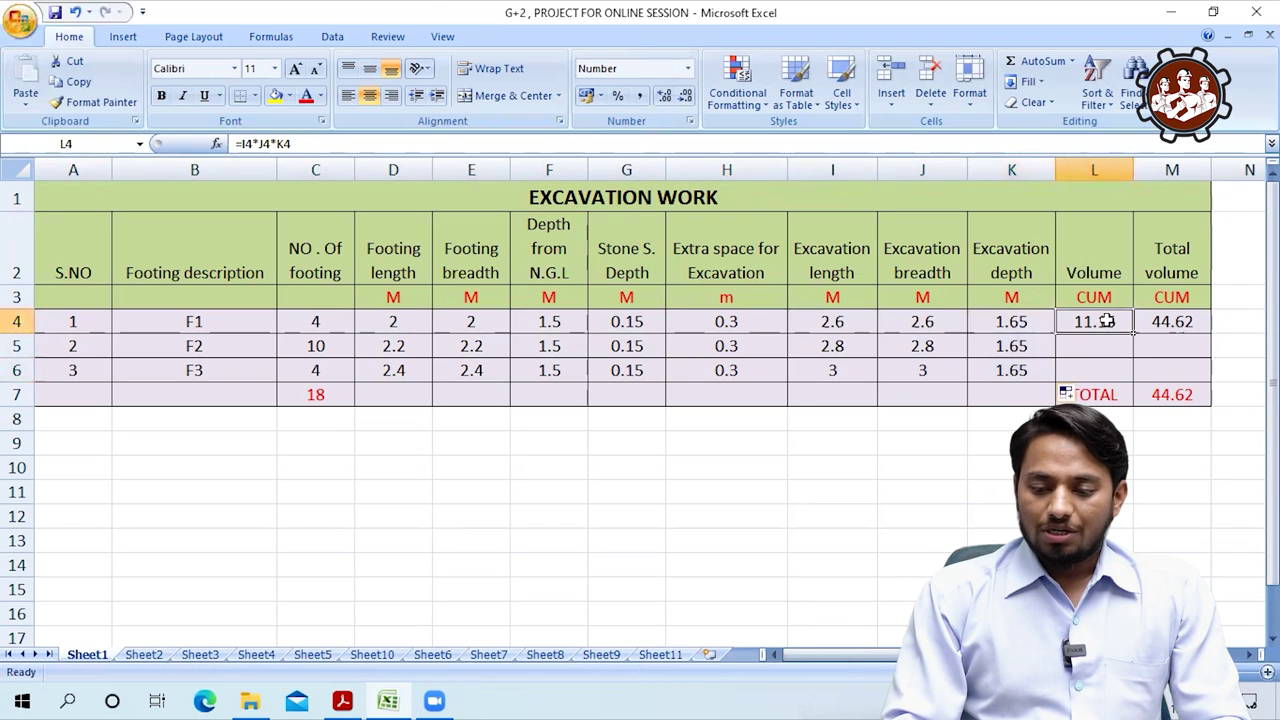
drag(1133, 333, 1137, 374)
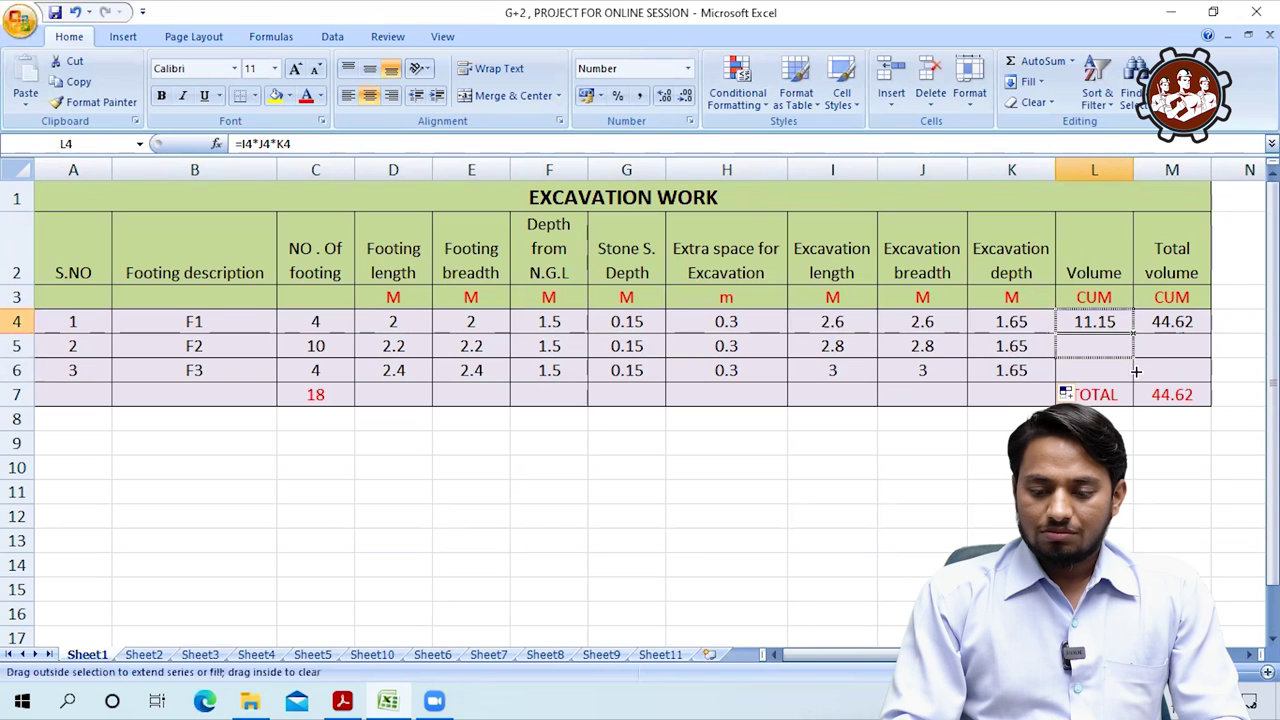
click(1161, 368)
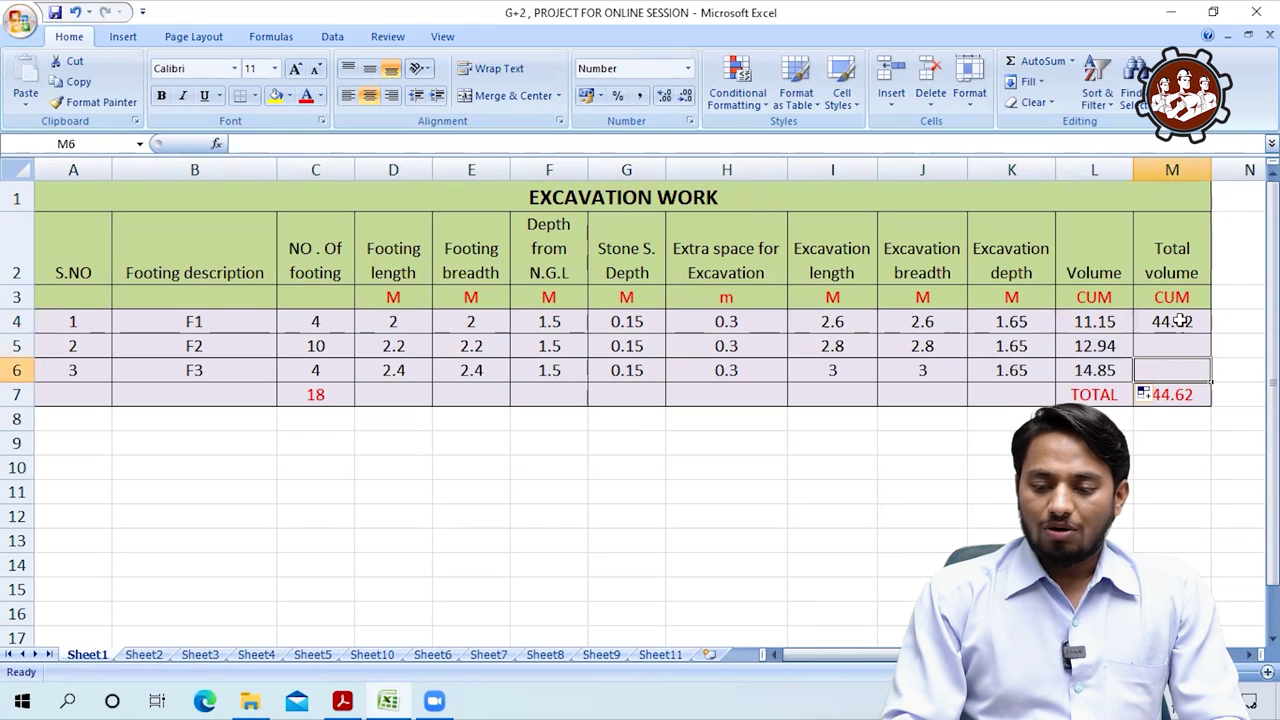
click(1182, 321)
drag(1209, 332, 1209, 373)
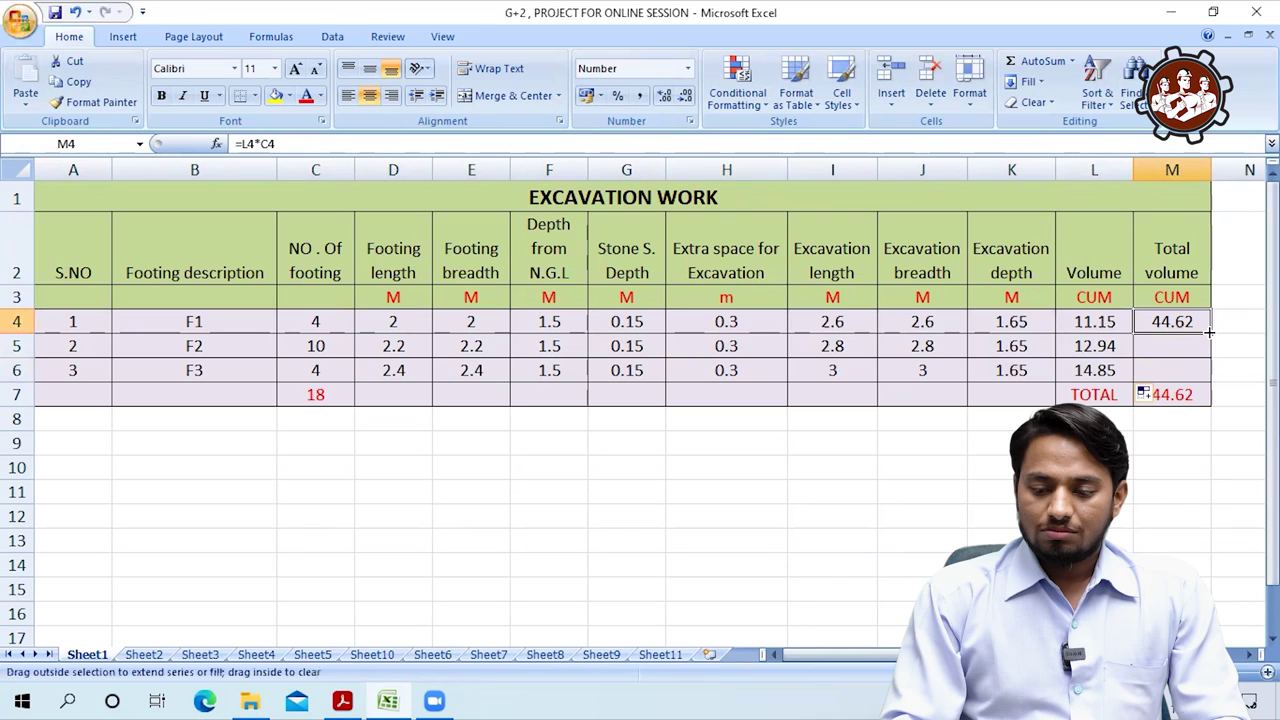
click(922, 444)
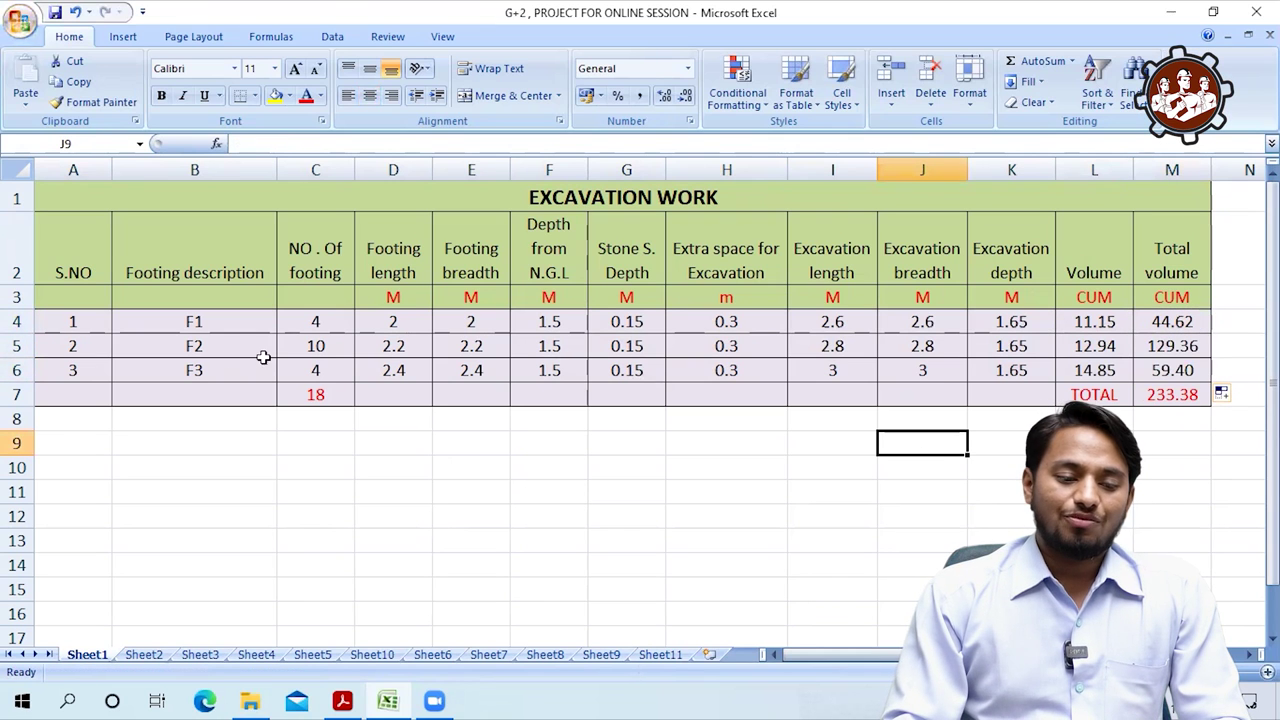
click(16, 321)
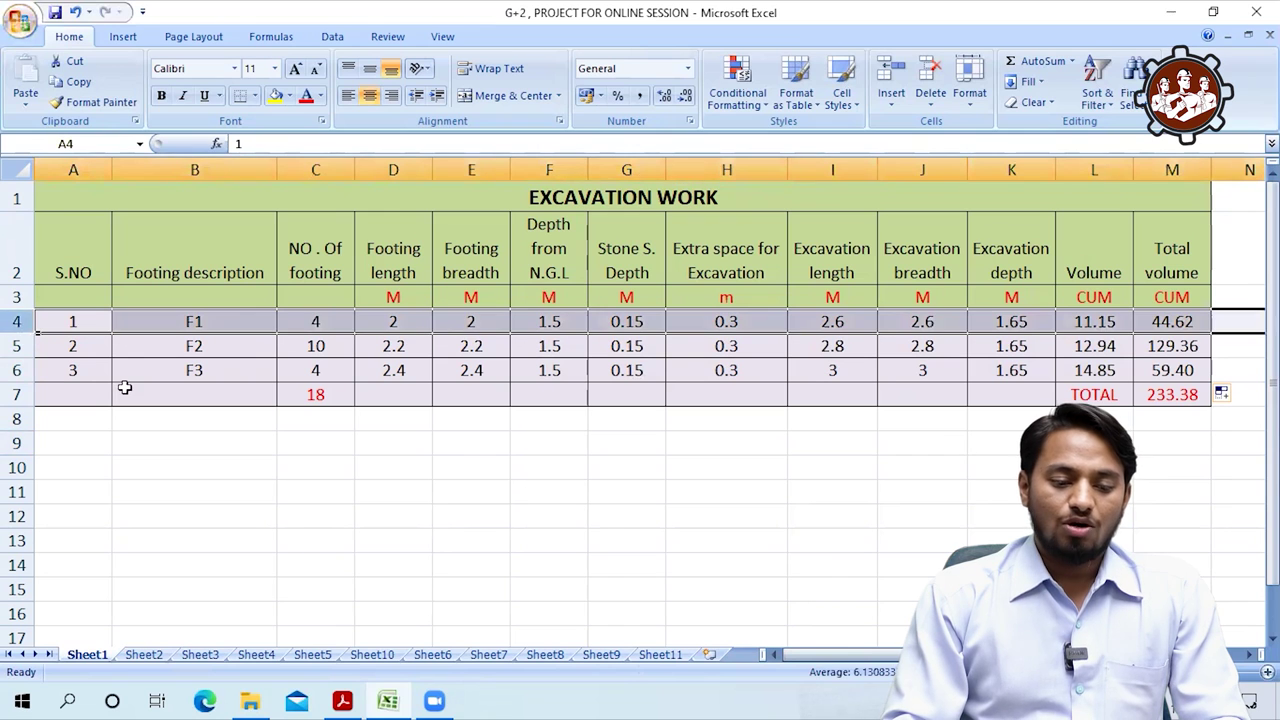
drag(128, 352, 398, 394)
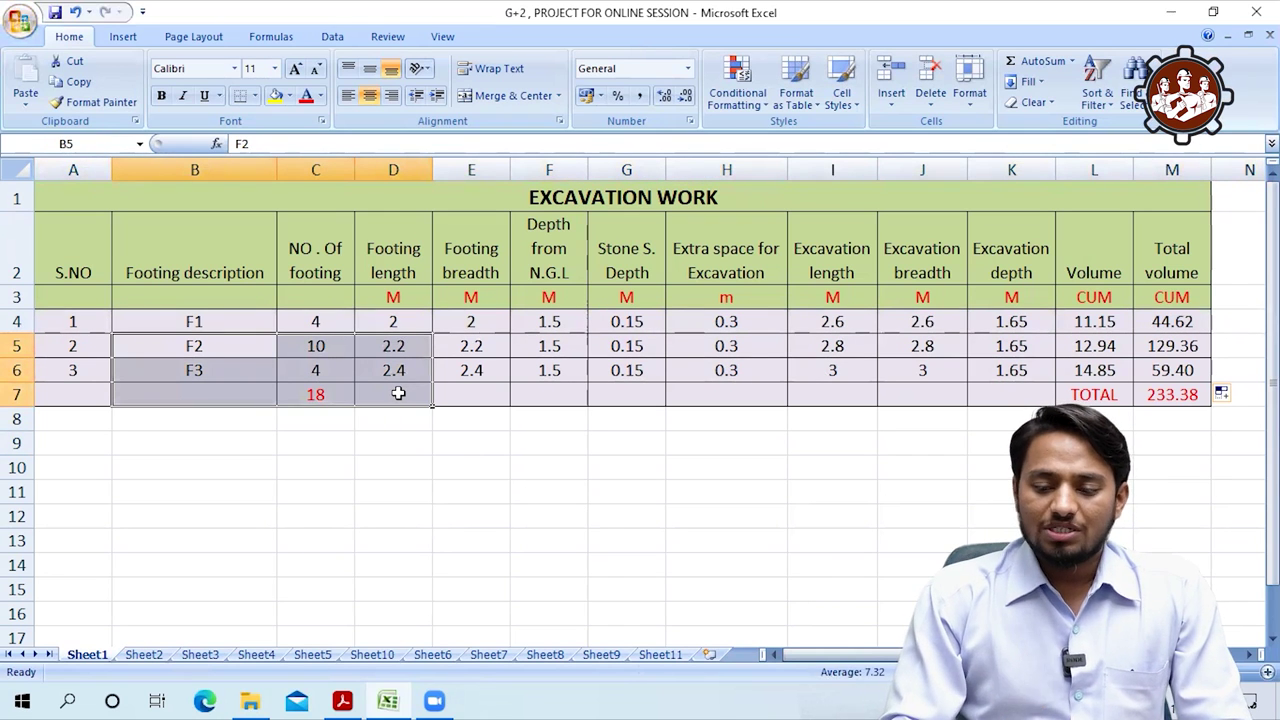
click(794, 487)
click(606, 508)
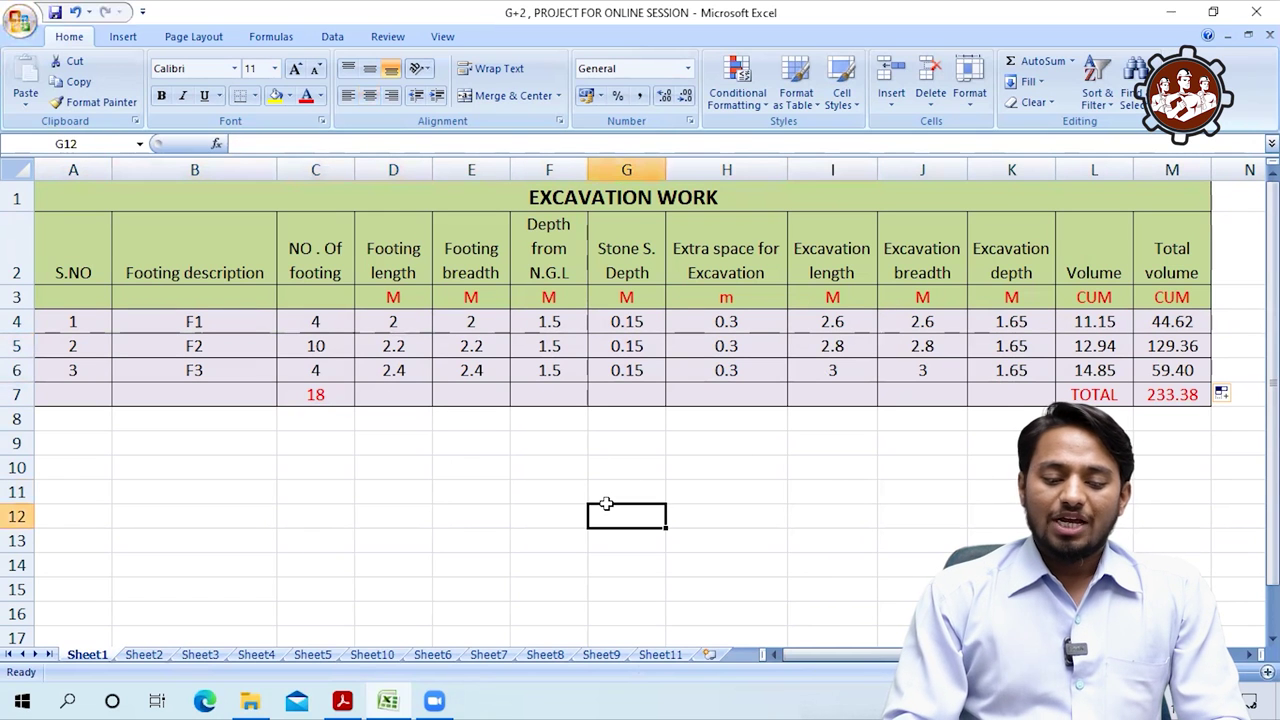
click(342, 700)
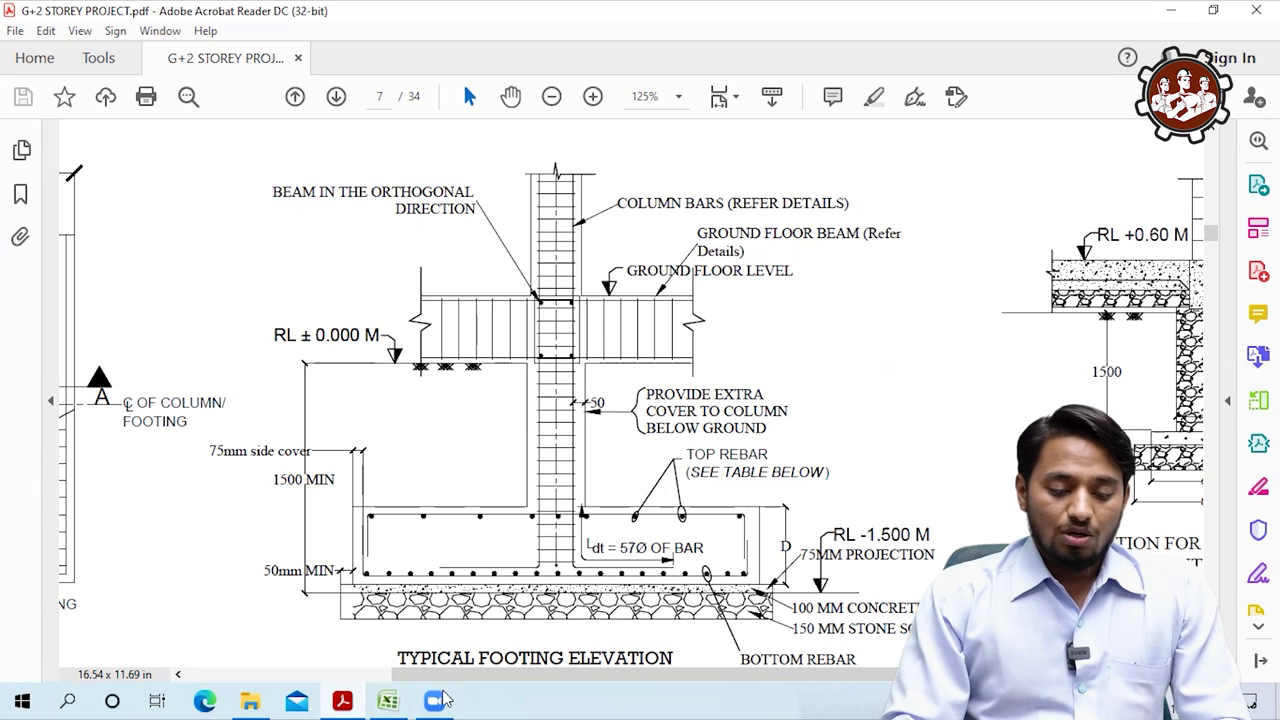
click(389, 700)
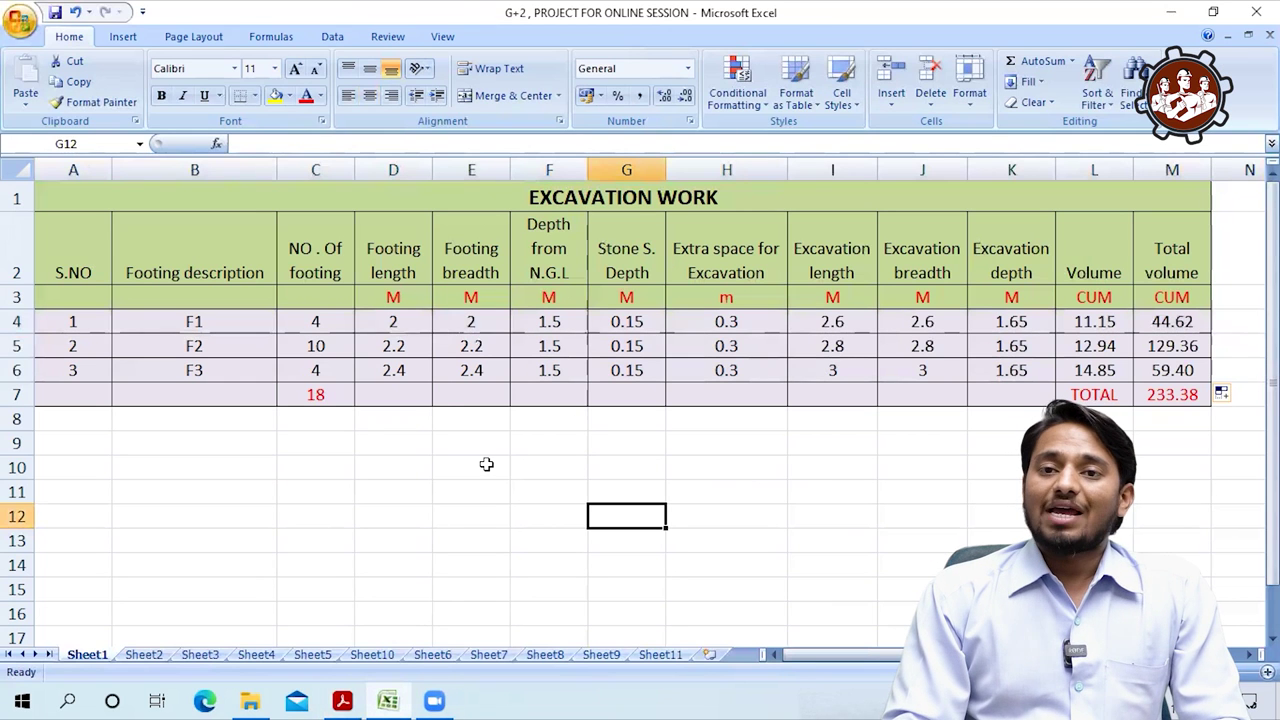
click(486, 464)
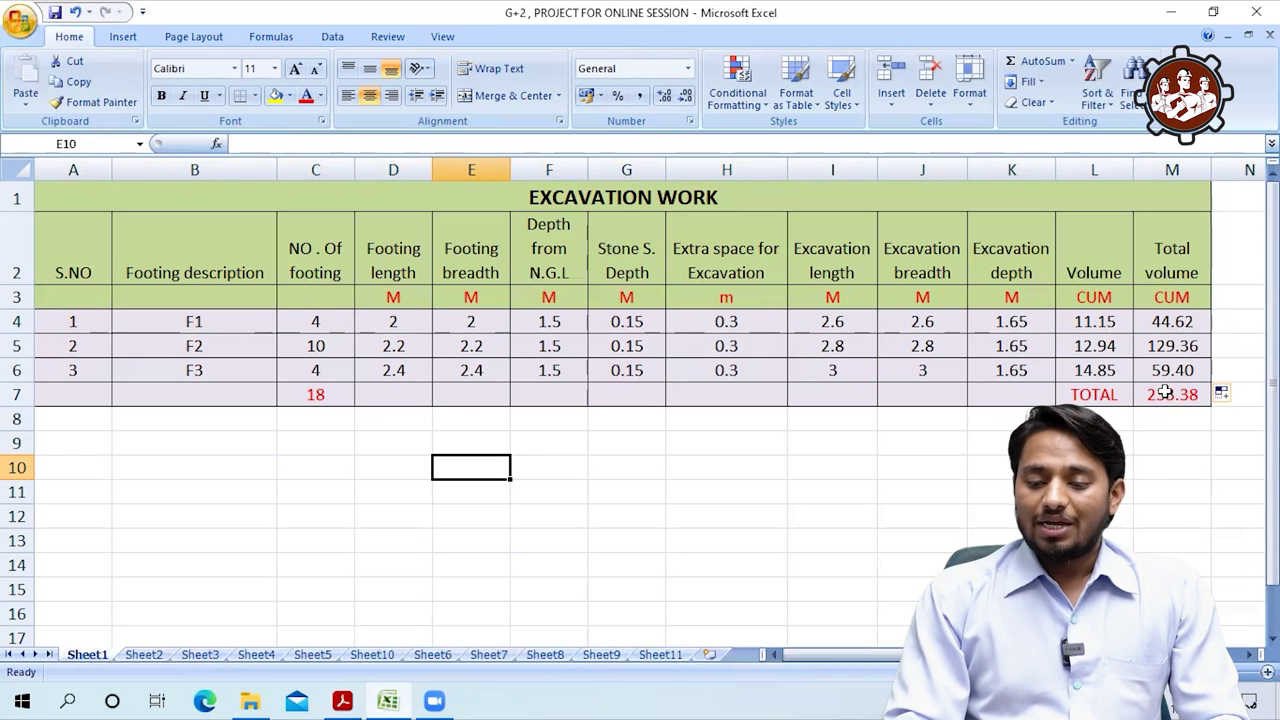
click(18, 394)
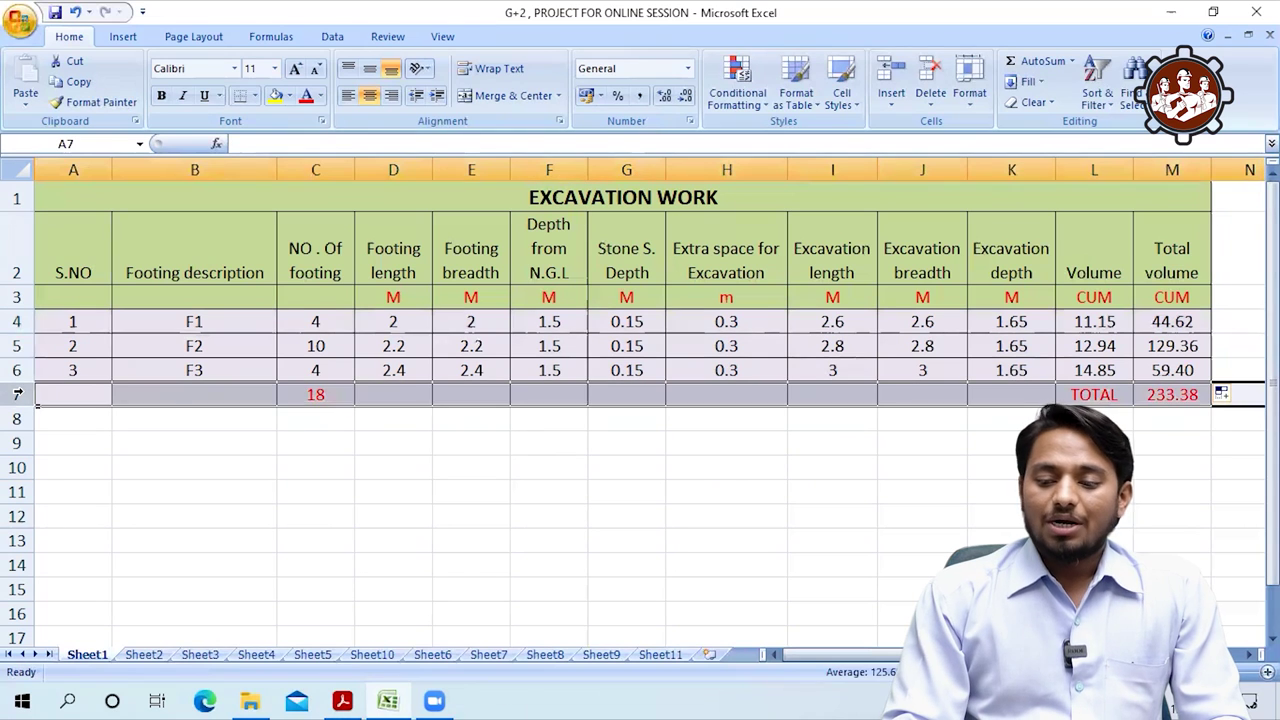
click(1136, 418)
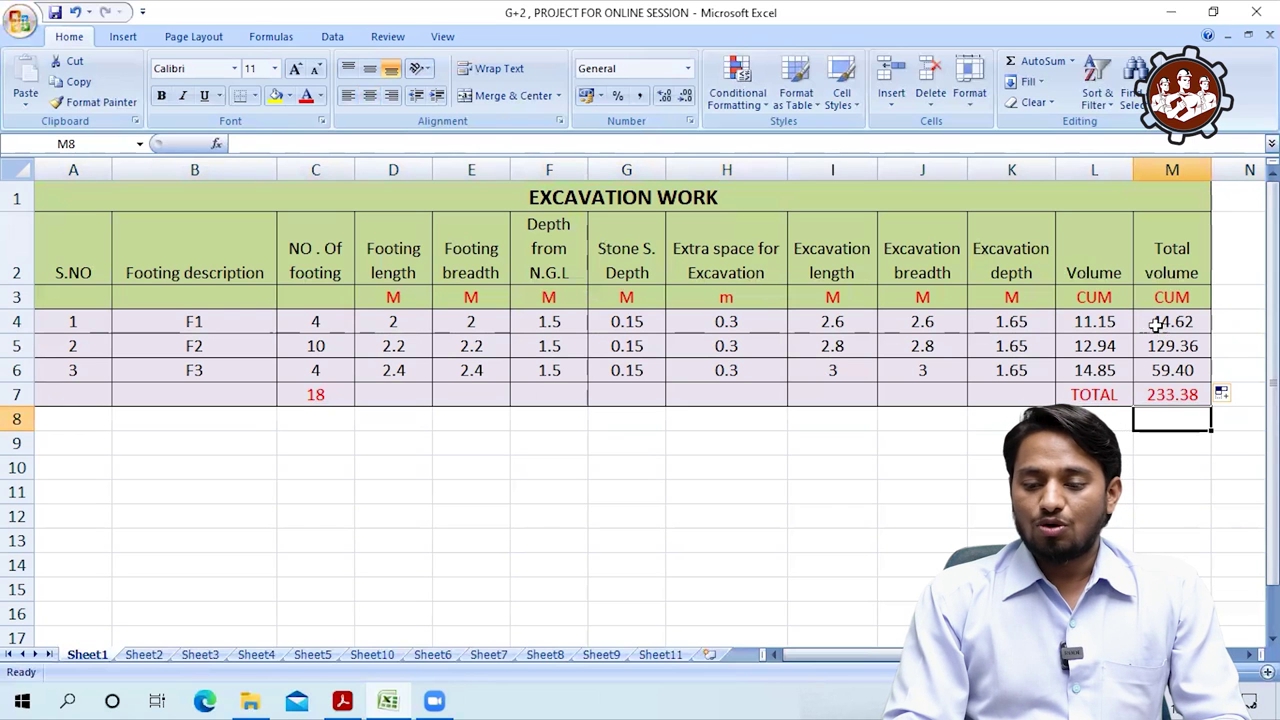
drag(1156, 321, 1157, 370)
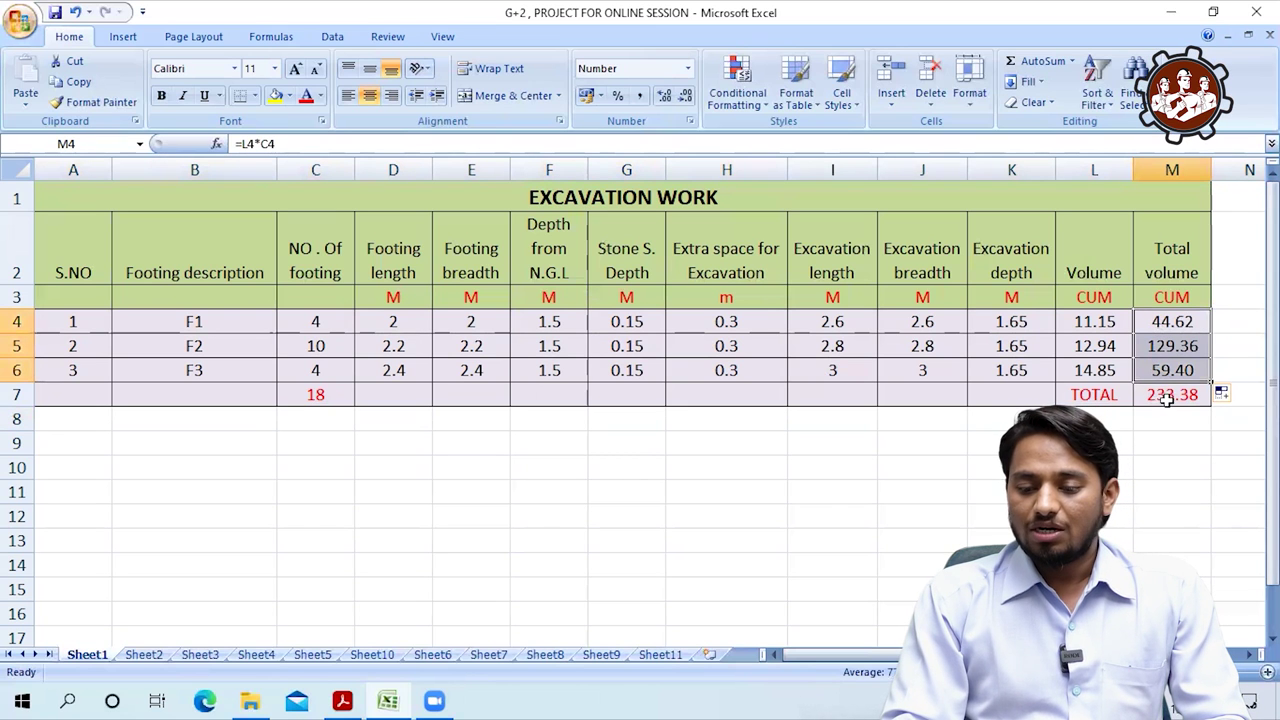